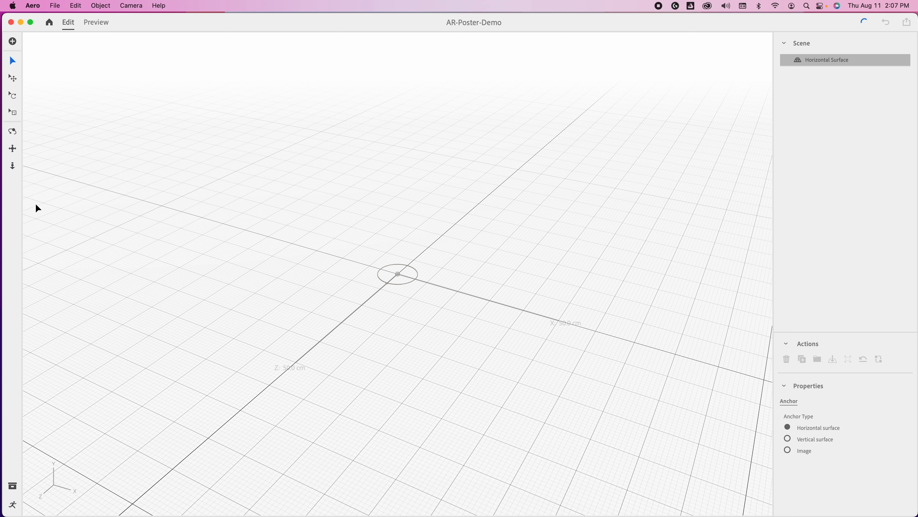
Add the Circles spinning model from the abstract shapes in the starter assets to the scene.
{"action": "left_click", "coordinate": [13, 486]}
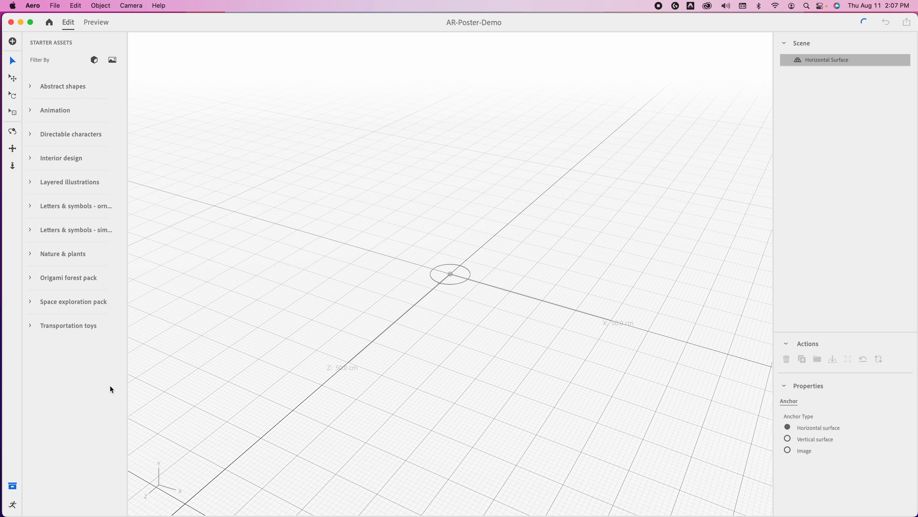
{"action": "left_click", "coordinate": [29, 86]}
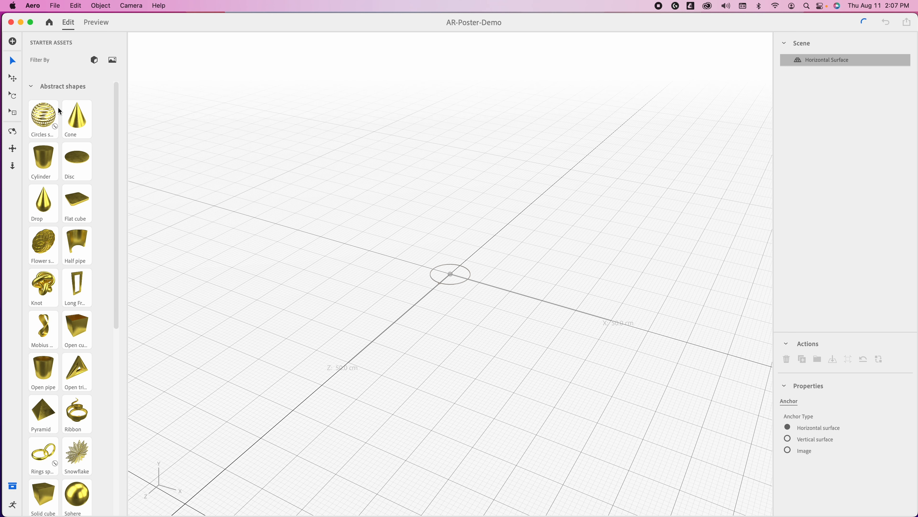
{"action": "left_click", "coordinate": [43, 118]}
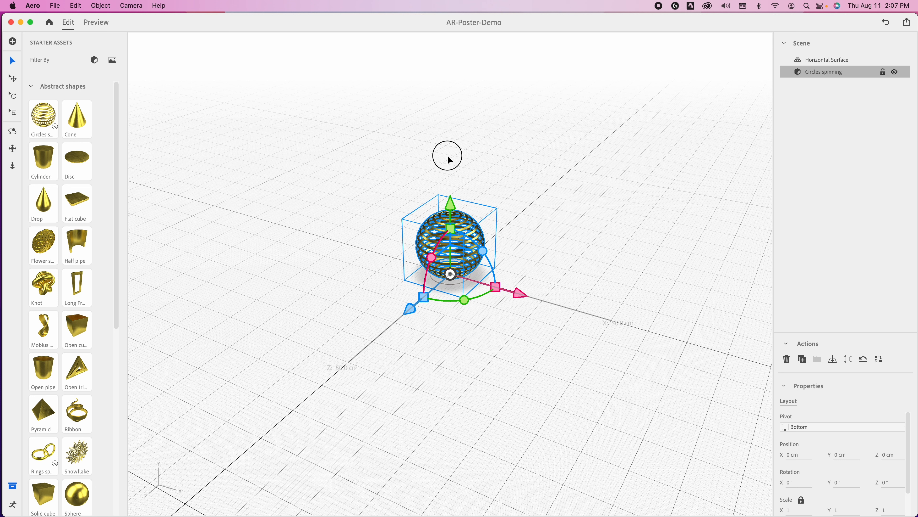
Try moving the Circles spinning model to about X 12.92, Y 13.46, Z 2.99 cm, and undo the moves.
{"action": "left_click_drag", "start_coordinate": [452, 204], "coordinate": [455, 161]}
{"action": "left_click_drag", "start_coordinate": [524, 263], "coordinate": [568, 260]}
{"action": "left_click_drag", "start_coordinate": [517, 210], "coordinate": [498, 223]}
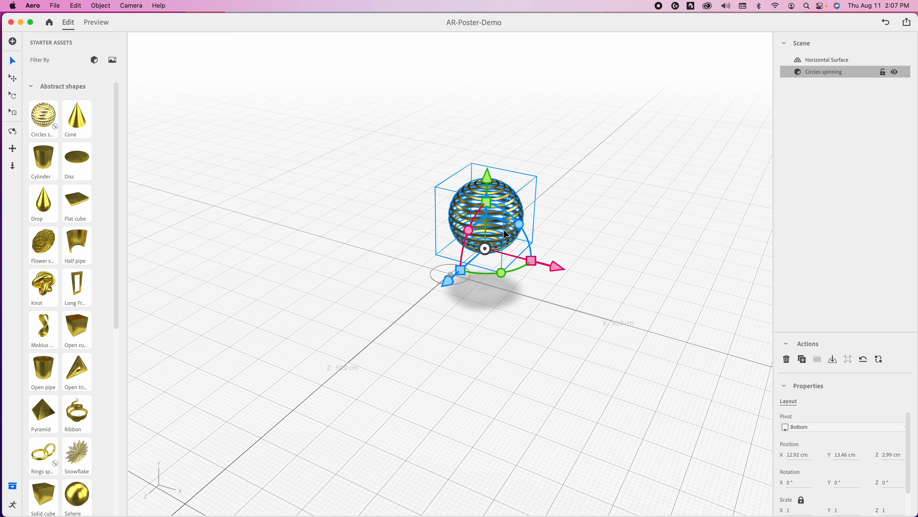
{"action": "key", "text": "super+z"}
{"action": "key", "text": "super+z"}
{"action": "key", "text": "super+z"}
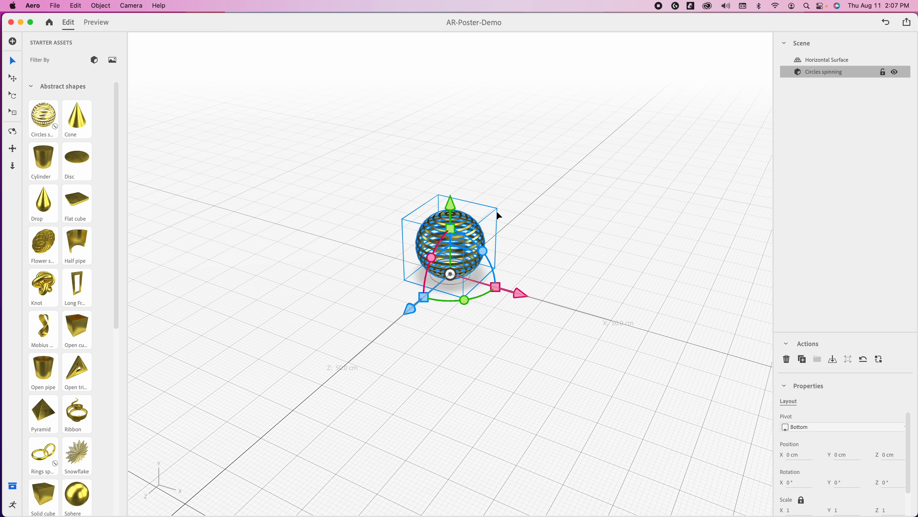
Move the Circles spinning model to about X -3.58, Y -1.92 cm and activate the Scale tool.
{"action": "left_click_drag", "start_coordinate": [457, 201], "coordinate": [456, 207]}
{"action": "left_click_drag", "start_coordinate": [523, 299], "coordinate": [384, 273]}
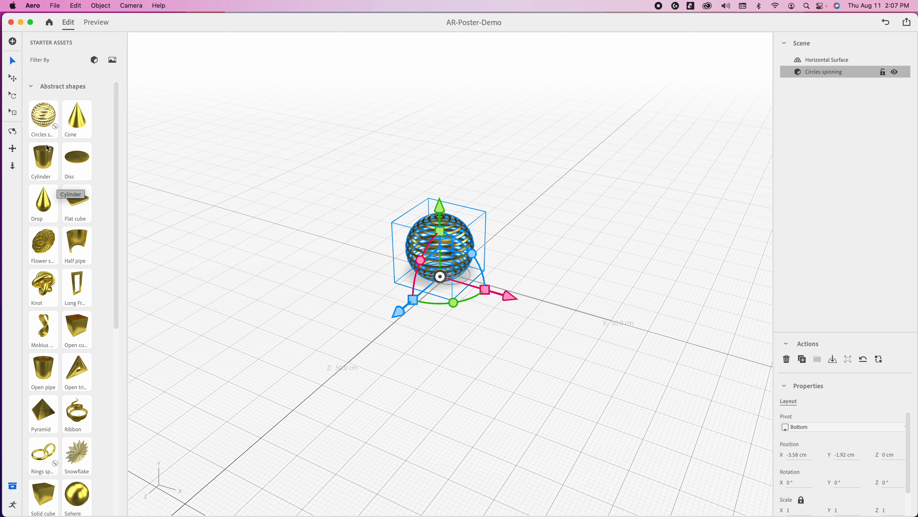
{"action": "left_click", "coordinate": [11, 97]}
{"action": "left_click", "coordinate": [12, 112]}
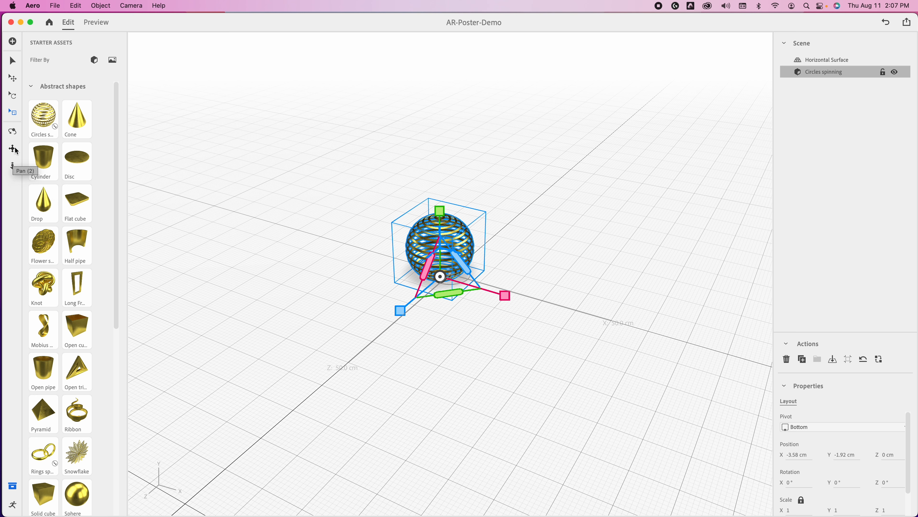
Adjust the camera with Orbit, Pan and Dolly to view the model closer, from the side near ground level.
{"action": "left_click", "coordinate": [13, 131]}
{"action": "left_click_drag", "start_coordinate": [546, 225], "coordinate": [426, 183]}
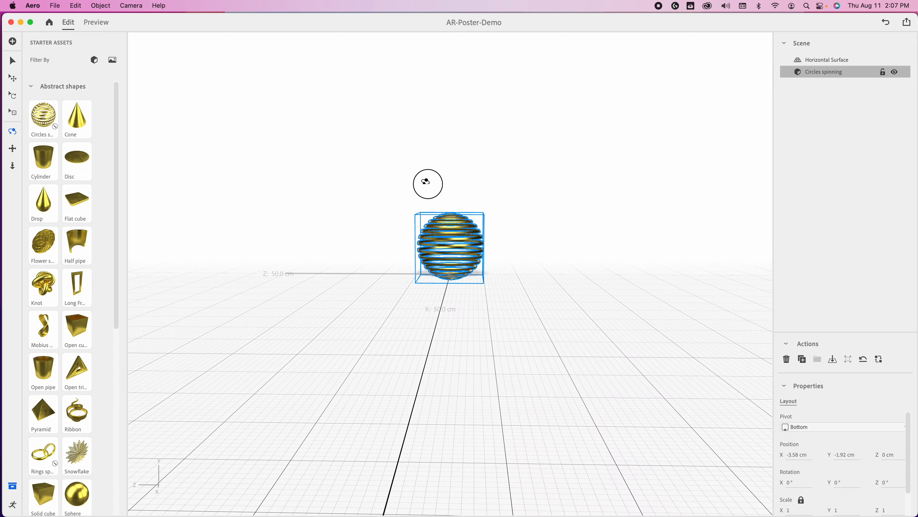
{"action": "left_click", "coordinate": [18, 154]}
{"action": "left_click_drag", "start_coordinate": [518, 248], "coordinate": [527, 219]}
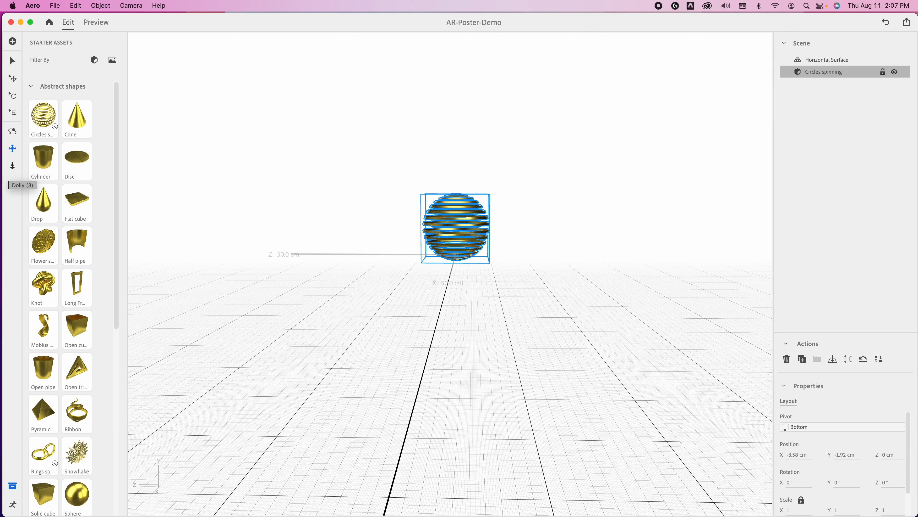
{"action": "left_click", "coordinate": [12, 166]}
{"action": "mouse_move", "coordinate": [496, 303]}
{"action": "left_mouse_down"}
{"action": "mouse_move", "coordinate": [490, 291]}
{"action": "mouse_move", "coordinate": [511, 207]}
{"action": "mouse_move", "coordinate": [510, 304]}
{"action": "left_mouse_up"}
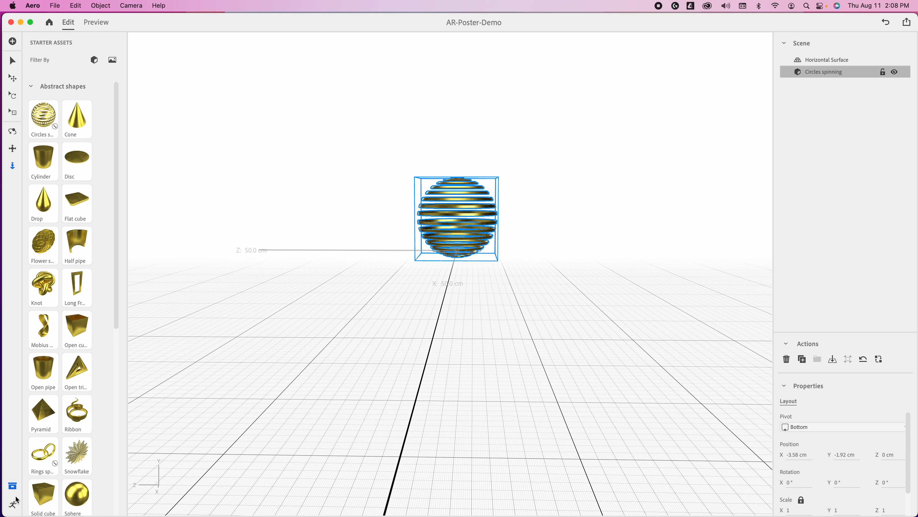
Look at the behaviors editor, and hide it together with the starter assets.
{"action": "left_click", "coordinate": [13, 503]}
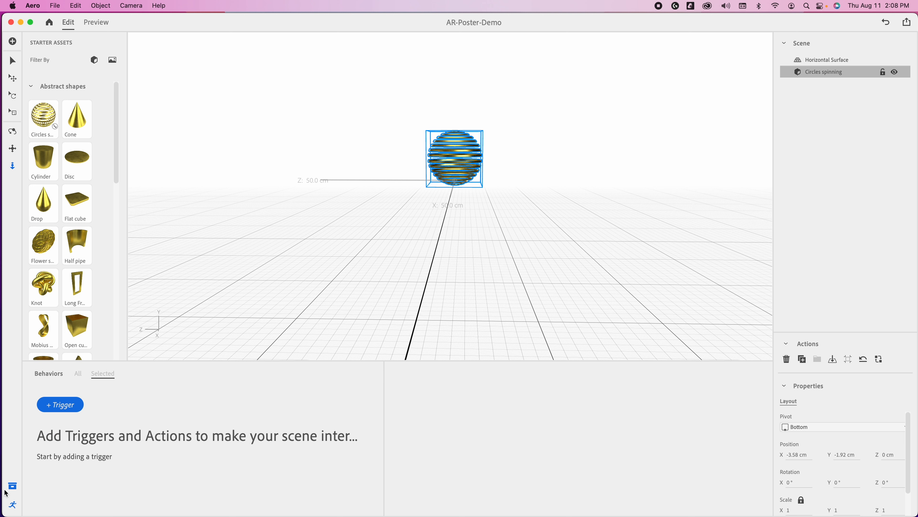
{"action": "left_click", "coordinate": [12, 486]}
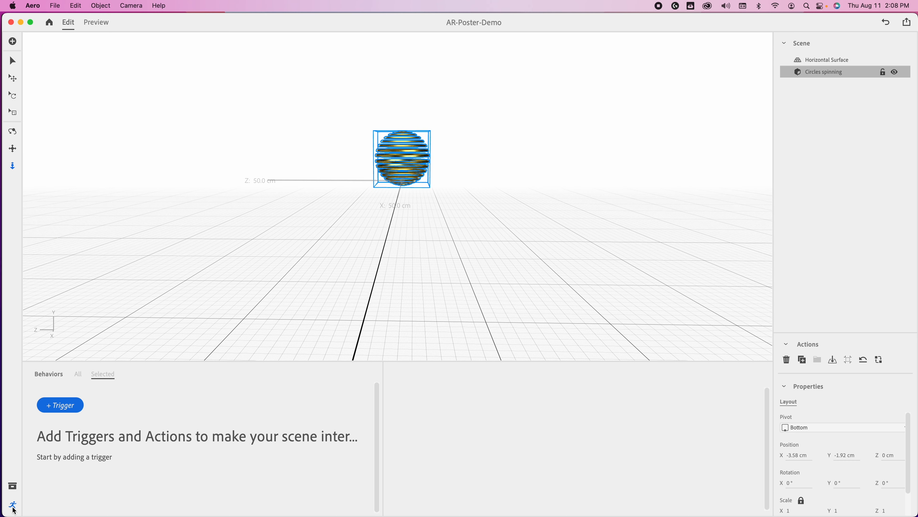
{"action": "left_click", "coordinate": [14, 507]}
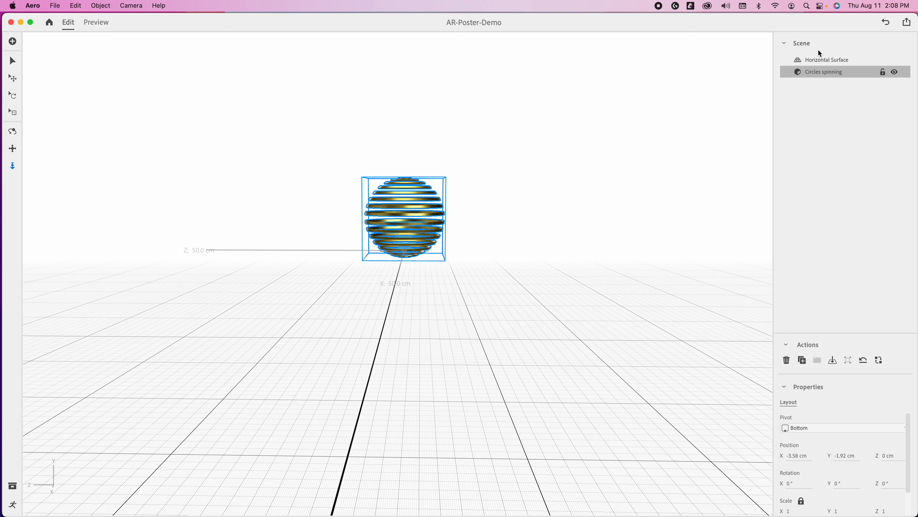
Reselect the Circles spinning model with the Select tool and enlarge the properties area to show all its layout values.
{"action": "left_click", "coordinate": [823, 62]}
{"action": "left_click", "coordinate": [820, 70]}
{"action": "key", "text": "v"}
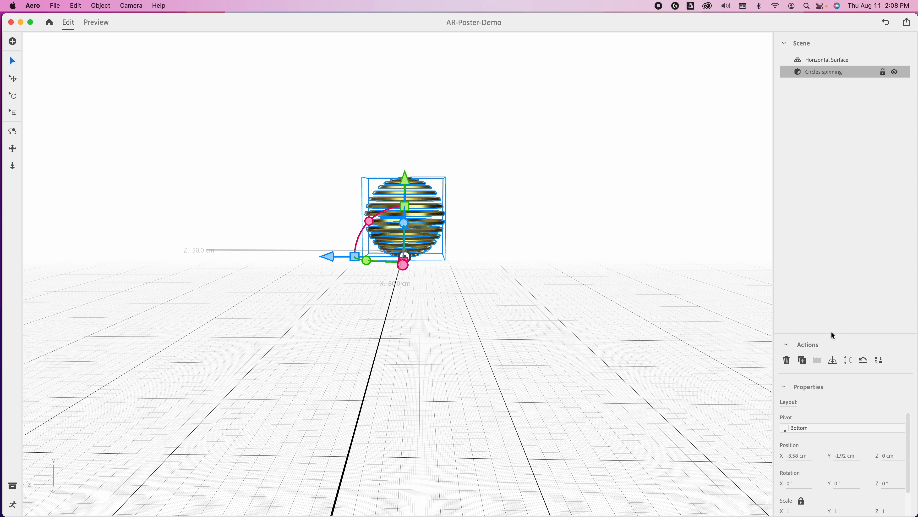
{"action": "left_click_drag", "start_coordinate": [834, 336], "coordinate": [853, 197]}
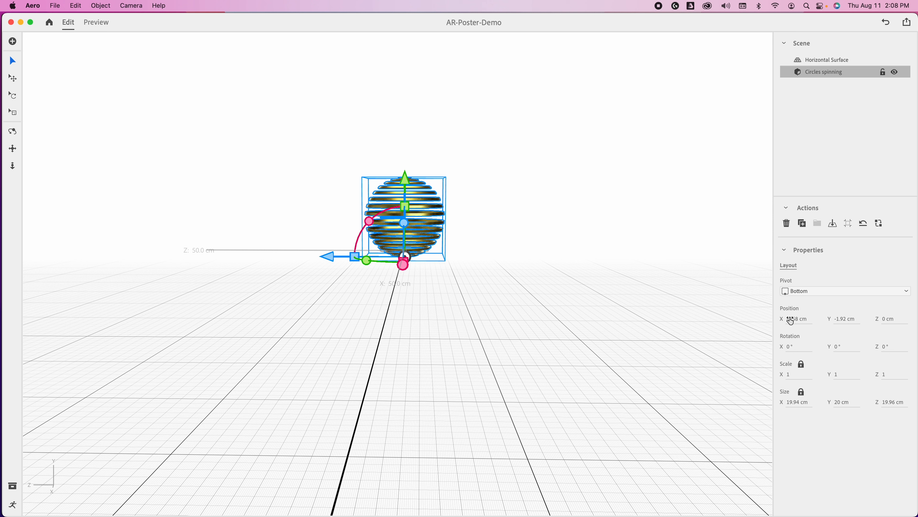
Set the Circles spinning model's position to about X -3.1, Y 3.9, Z -0.4 cm.
{"action": "left_click_drag", "start_coordinate": [791, 319], "coordinate": [820, 322]}
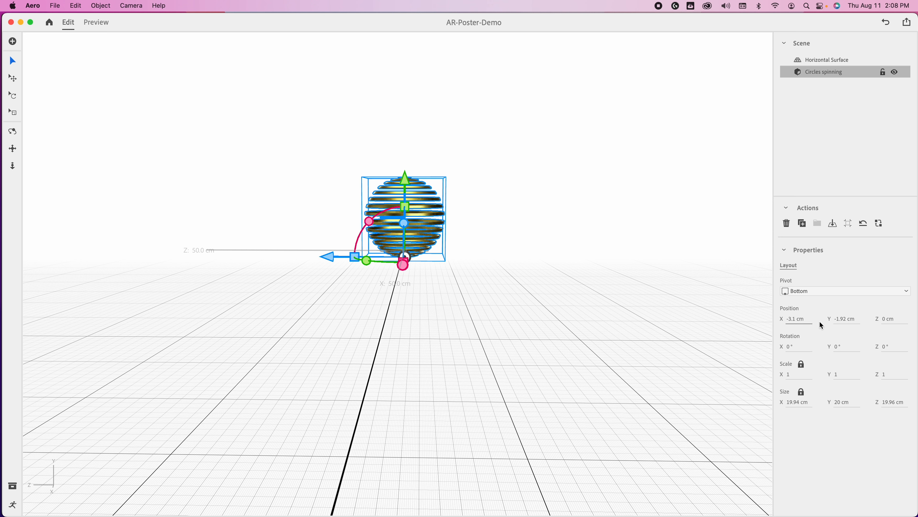
{"action": "left_click", "coordinate": [888, 318]}
{"action": "mouse_move", "coordinate": [402, 177]}
{"action": "left_mouse_down"}
{"action": "mouse_move", "coordinate": [414, 144]}
{"action": "mouse_move", "coordinate": [408, 167]}
{"action": "left_mouse_up"}
{"action": "left_click_drag", "start_coordinate": [837, 322], "coordinate": [883, 322]}
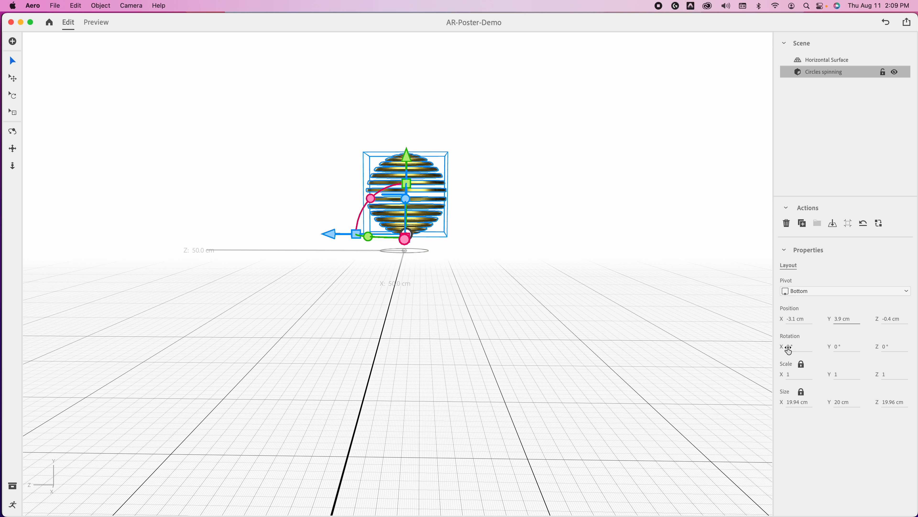
Try a 17° X rotation on the model, set its pivot to Center, and undo the rotation.
{"action": "left_click_drag", "start_coordinate": [788, 346], "coordinate": [797, 345]}
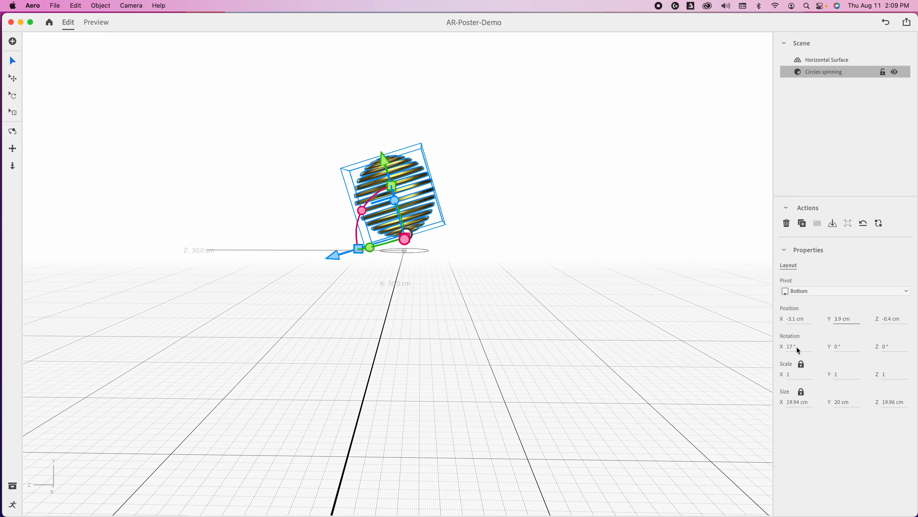
{"action": "left_click", "coordinate": [822, 292]}
{"action": "left_click", "coordinate": [818, 311]}
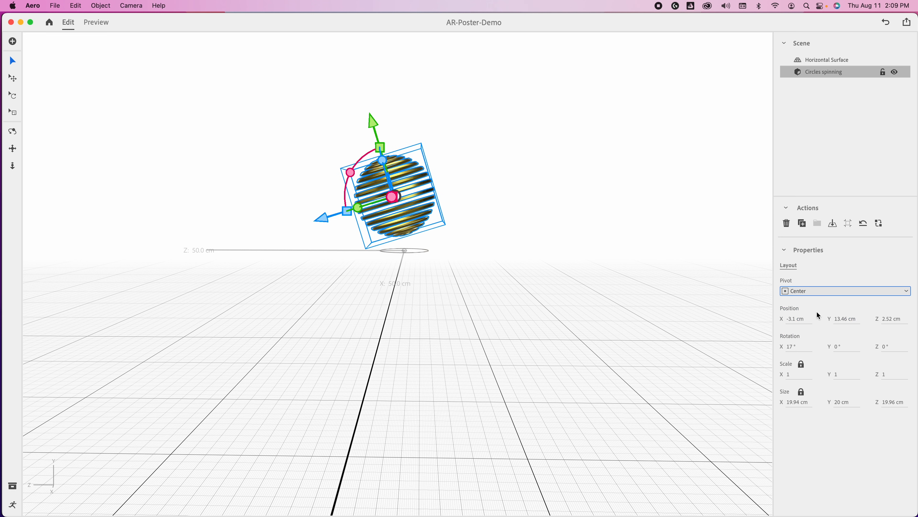
{"action": "key", "text": "super+z"}
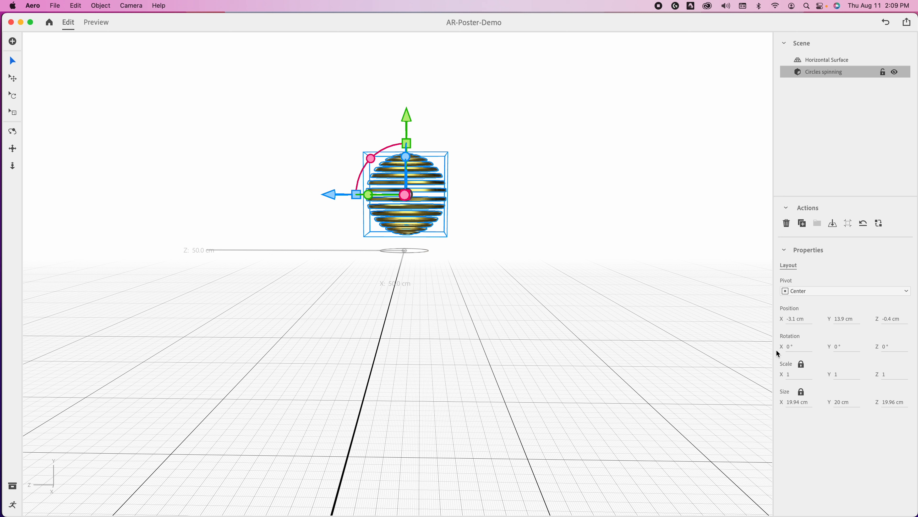
Move the Circles spinning model to about X 18.74, Y 8.51, Z -3 cm in the viewport.
{"action": "left_click_drag", "start_coordinate": [414, 114], "coordinate": [410, 136]}
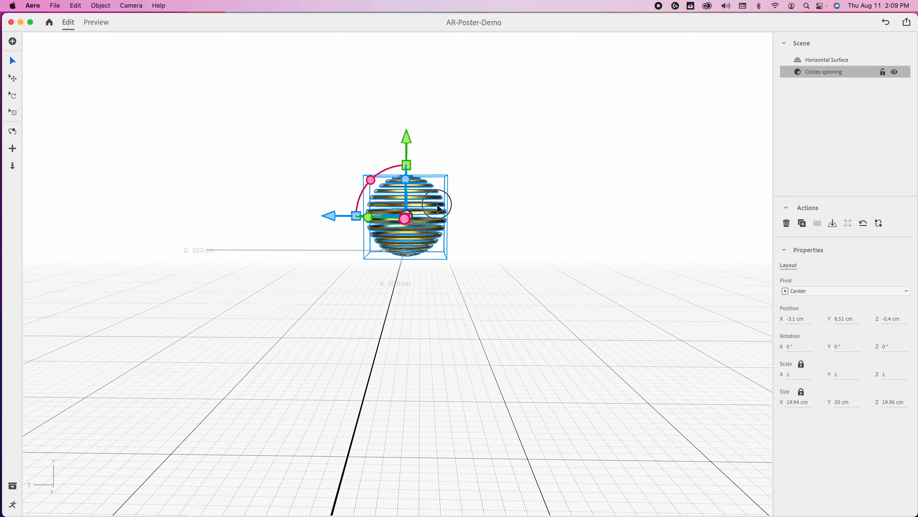
{"action": "left_click", "coordinate": [486, 150]}
{"action": "left_click", "coordinate": [435, 212]}
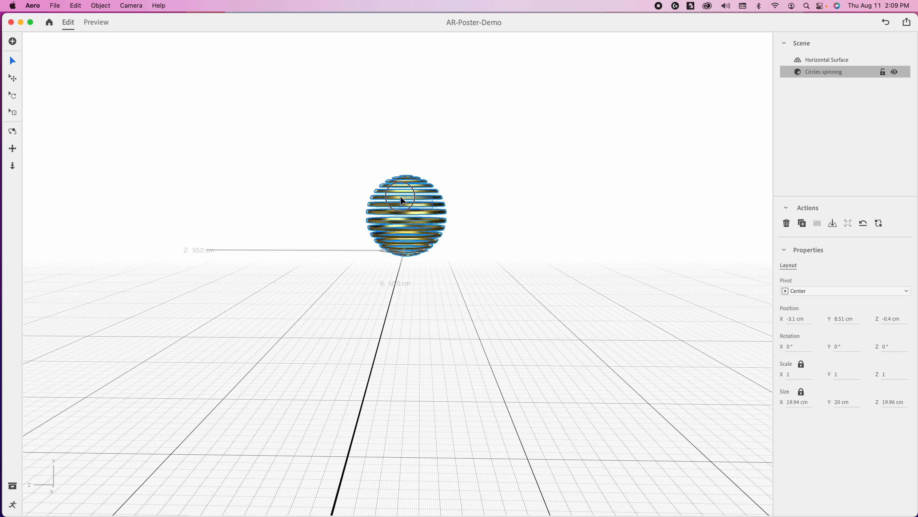
{"action": "left_click", "coordinate": [11, 79]}
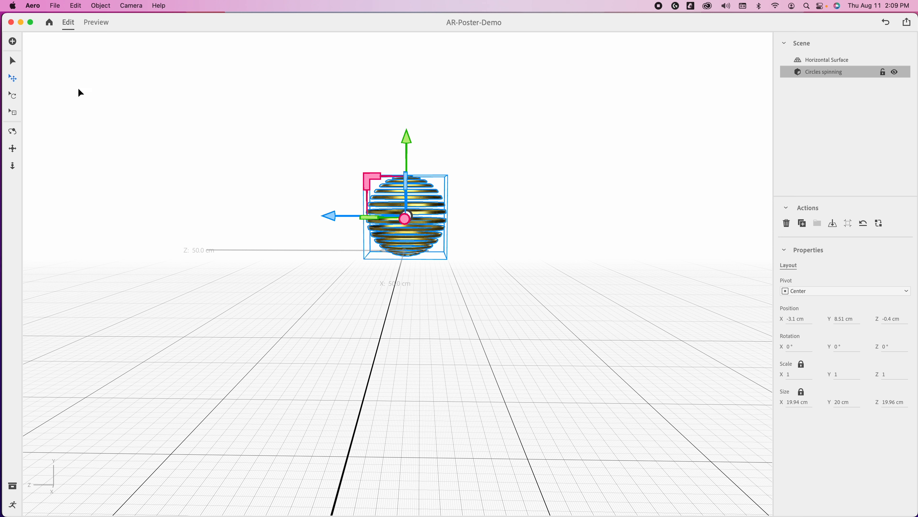
{"action": "left_click_drag", "start_coordinate": [418, 196], "coordinate": [499, 150]}
{"action": "left_click", "coordinate": [12, 61]}
{"action": "mouse_move", "coordinate": [393, 204]}
{"action": "left_mouse_down"}
{"action": "mouse_move", "coordinate": [407, 212]}
{"action": "mouse_move", "coordinate": [379, 204]}
{"action": "mouse_move", "coordinate": [289, 122]}
{"action": "mouse_move", "coordinate": [398, 221]}
{"action": "left_mouse_up"}
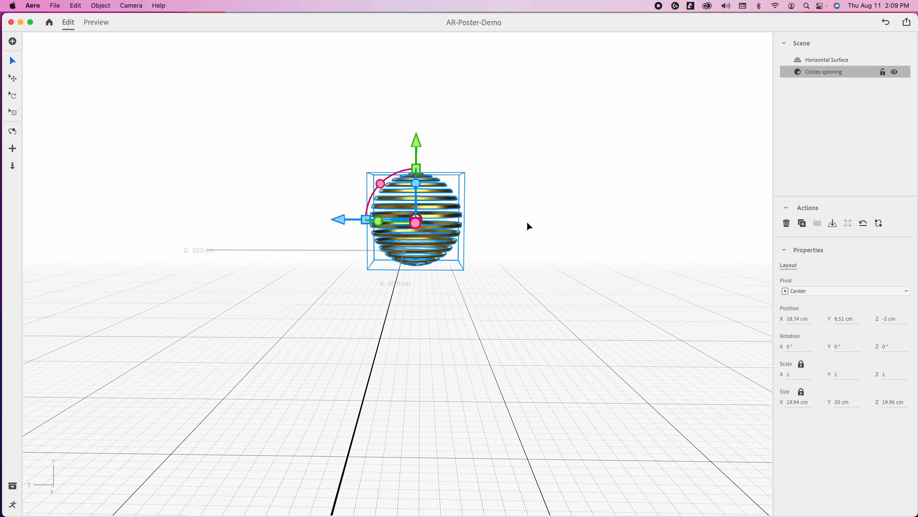
Delete the Circles spinning model from the scene.
{"action": "key", "text": "Delete"}
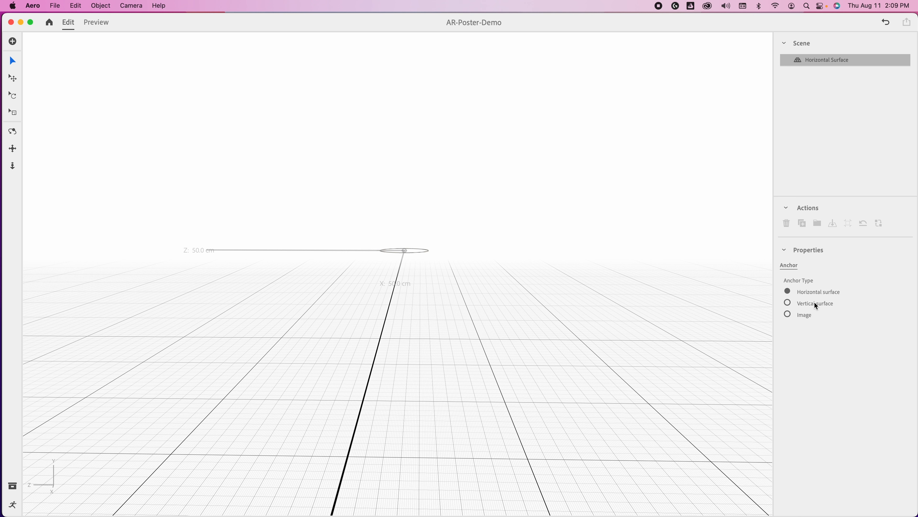
Try the vertical surface anchor type, and return the anchor to a horizontal surface.
{"action": "left_click", "coordinate": [787, 303]}
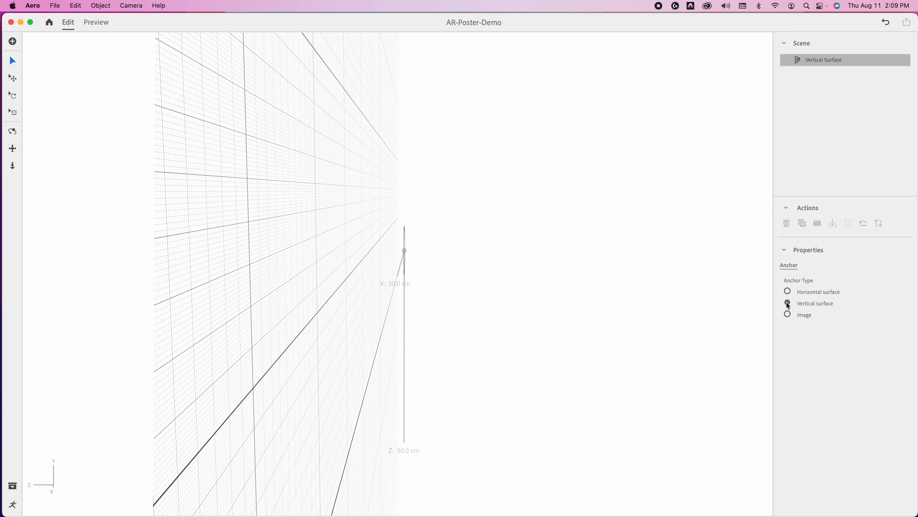
{"action": "left_click", "coordinate": [788, 314]}
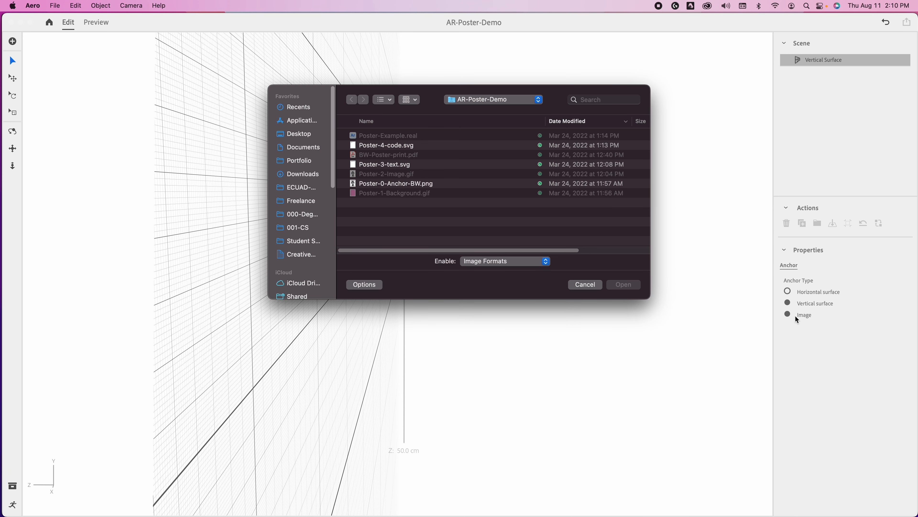
{"action": "left_click", "coordinate": [794, 302]}
{"action": "left_click", "coordinate": [790, 292]}
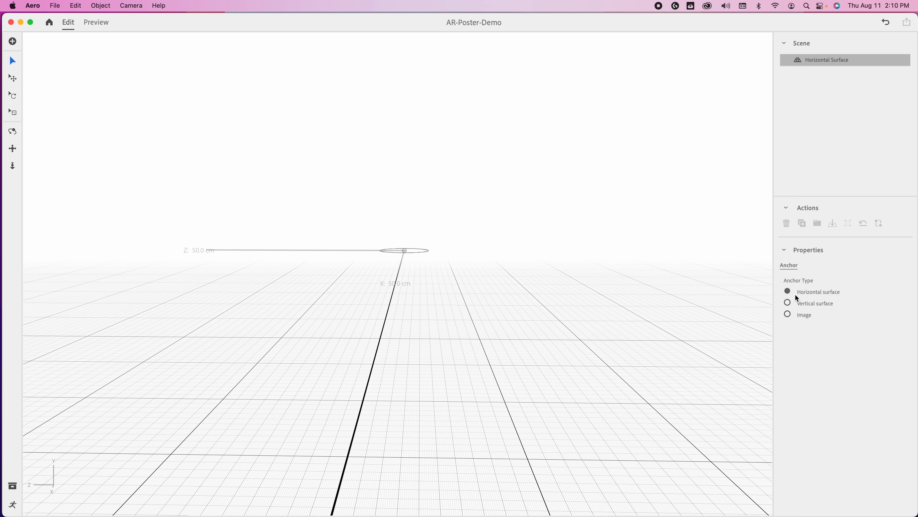
Set the anchor type to Image using Poster-0-Anchor-BW.png and view the poster from above.
{"action": "left_click", "coordinate": [789, 315]}
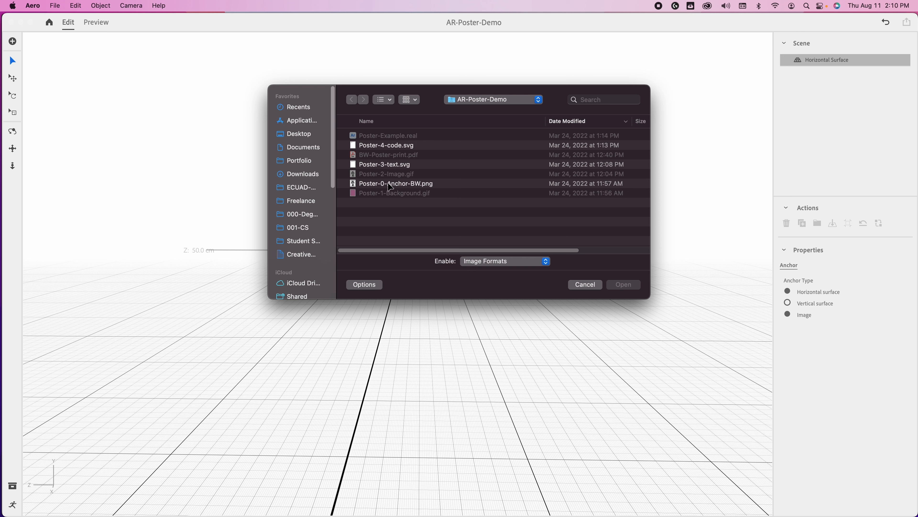
{"action": "left_click", "coordinate": [585, 284]}
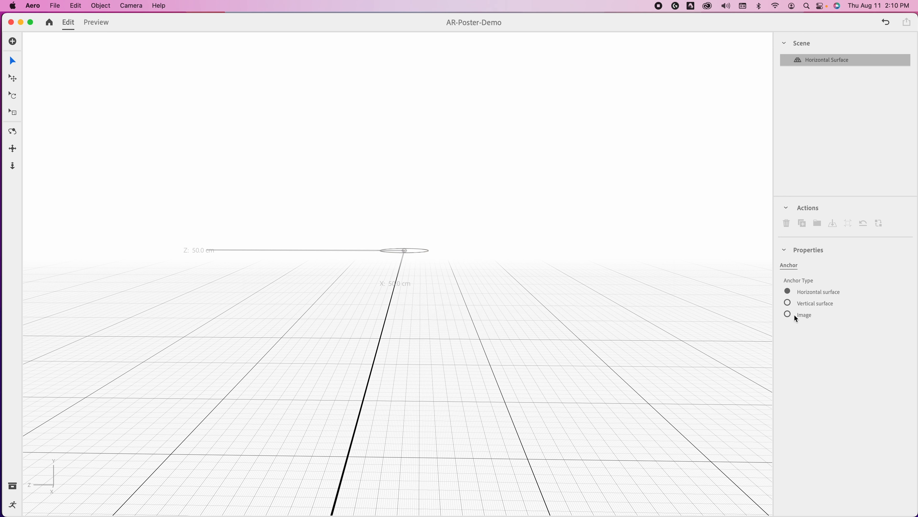
{"action": "left_click", "coordinate": [789, 315]}
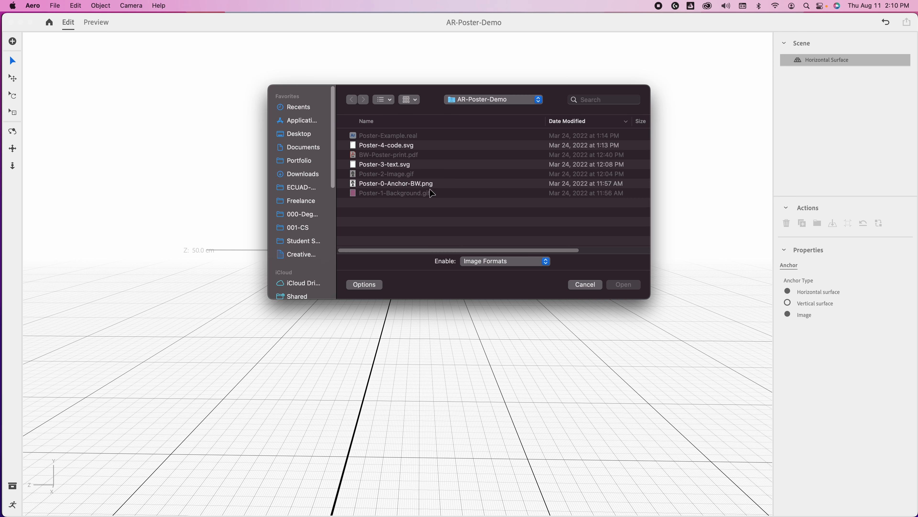
{"action": "left_click", "coordinate": [401, 183]}
{"action": "double_click", "coordinate": [401, 184]}
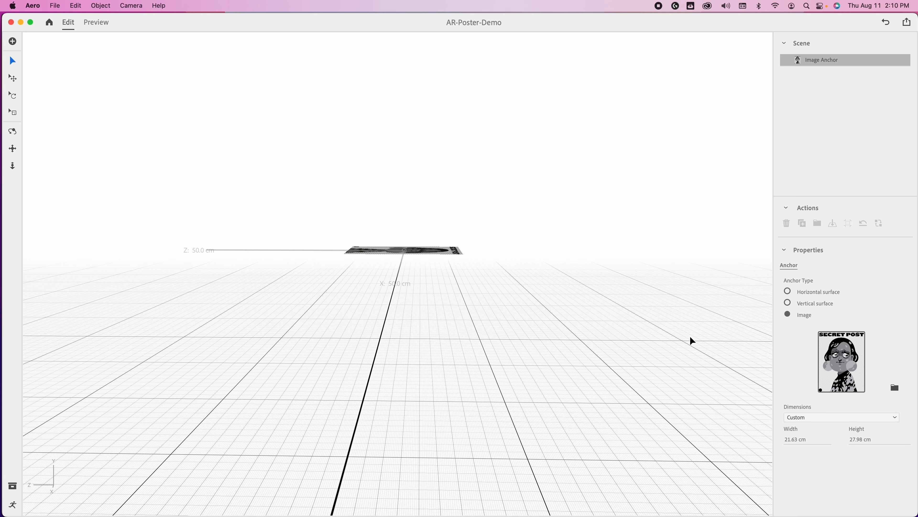
{"action": "left_click", "coordinate": [12, 132]}
{"action": "left_click_drag", "start_coordinate": [371, 289], "coordinate": [550, 421]}
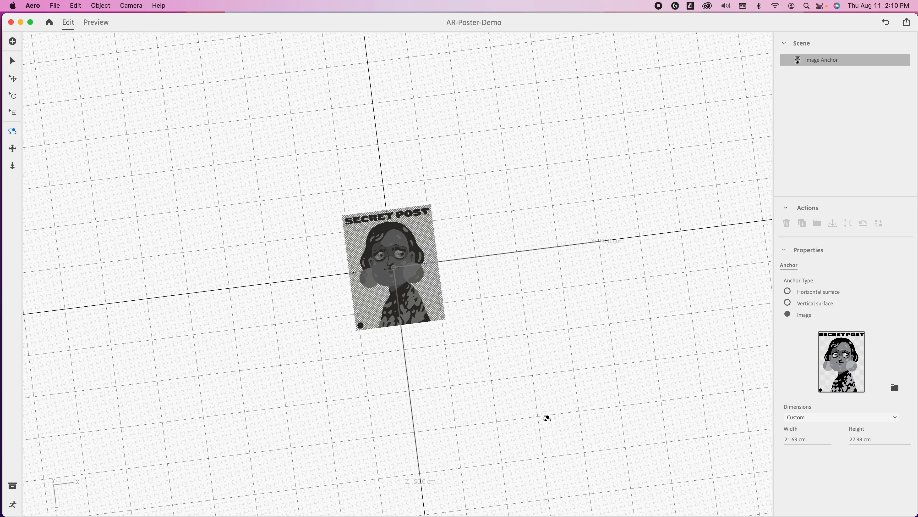
Undo the image anchor and set the anchor type to Vertical surface.
{"action": "key", "text": "super+z"}
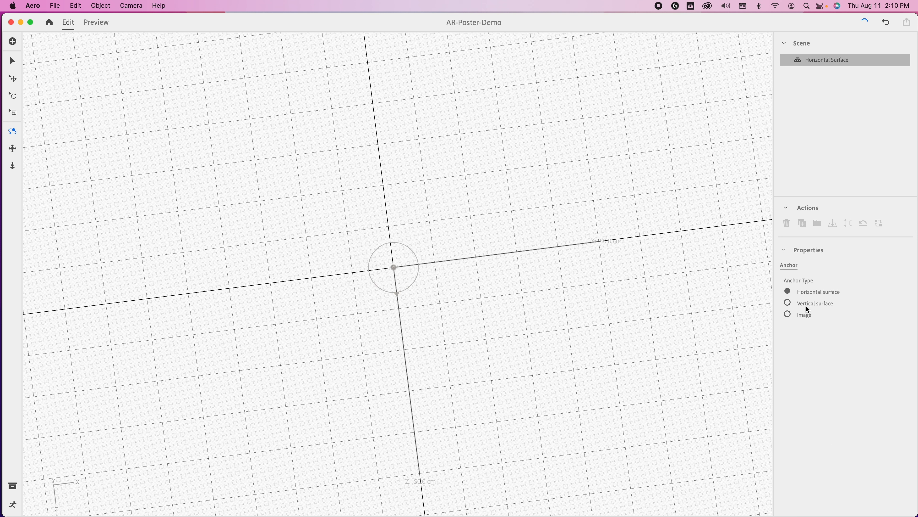
{"action": "left_click", "coordinate": [788, 303]}
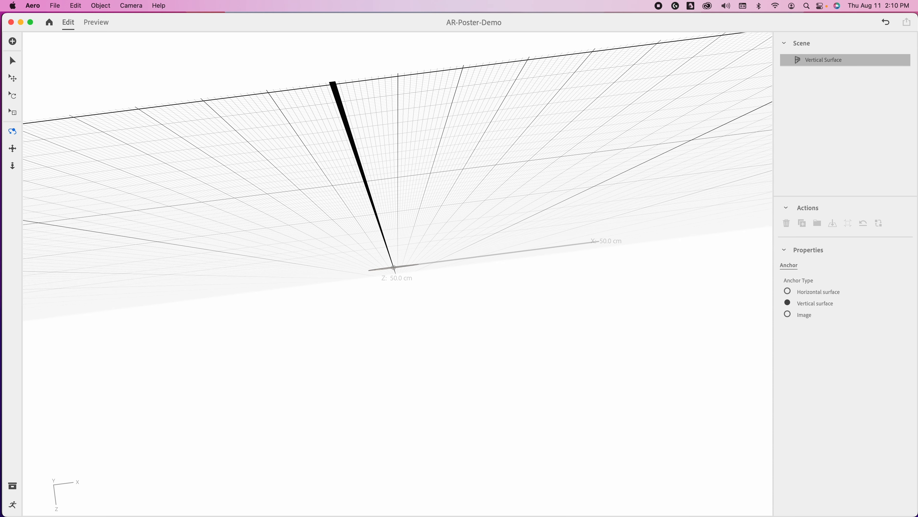
Set the anchor type to Image using Poster-0-Anchor-BW.png after previewing the file.
{"action": "left_click_drag", "start_coordinate": [619, 311], "coordinate": [679, 224]}
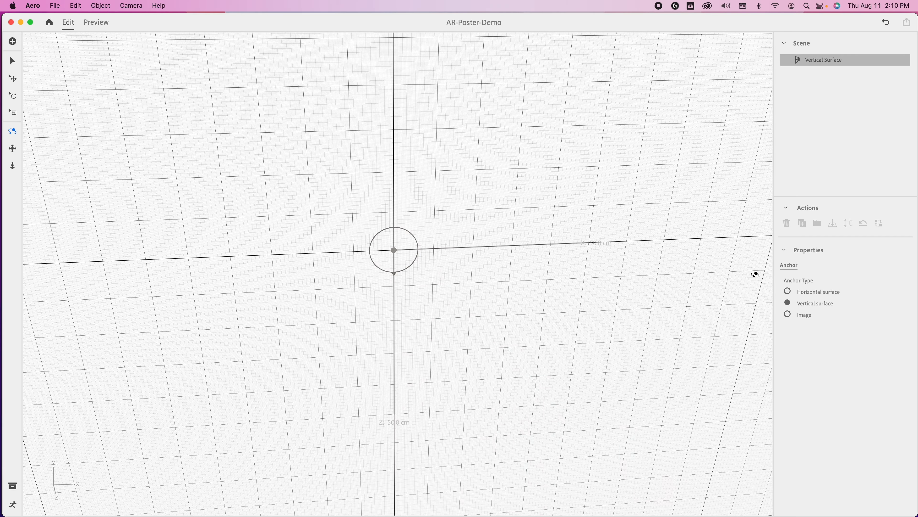
{"action": "left_click", "coordinate": [788, 315]}
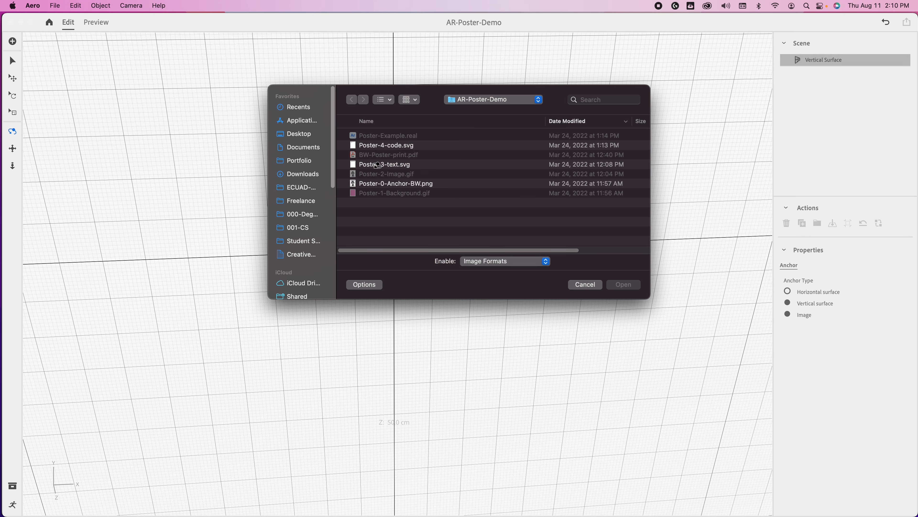
{"action": "left_click", "coordinate": [393, 184]}
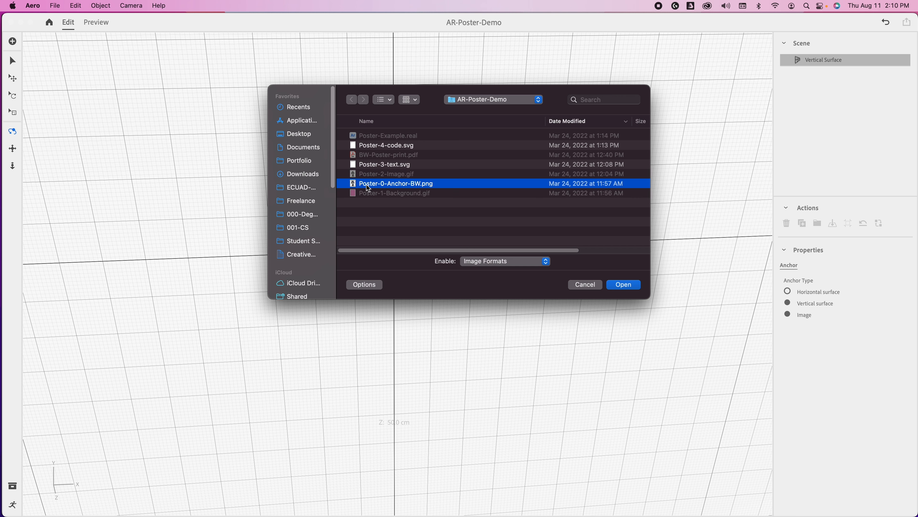
{"action": "key", "text": "space"}
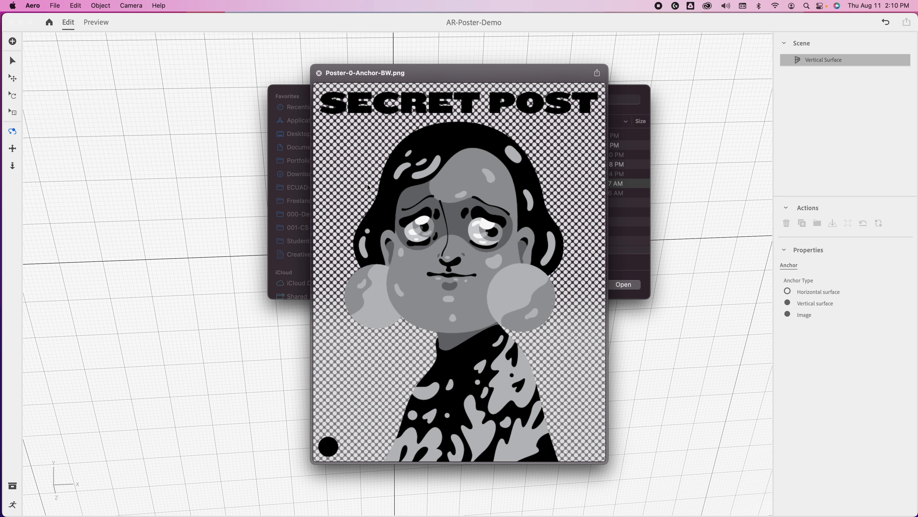
{"action": "key", "text": "space"}
{"action": "key", "text": "space"}
{"action": "key", "text": "space"}
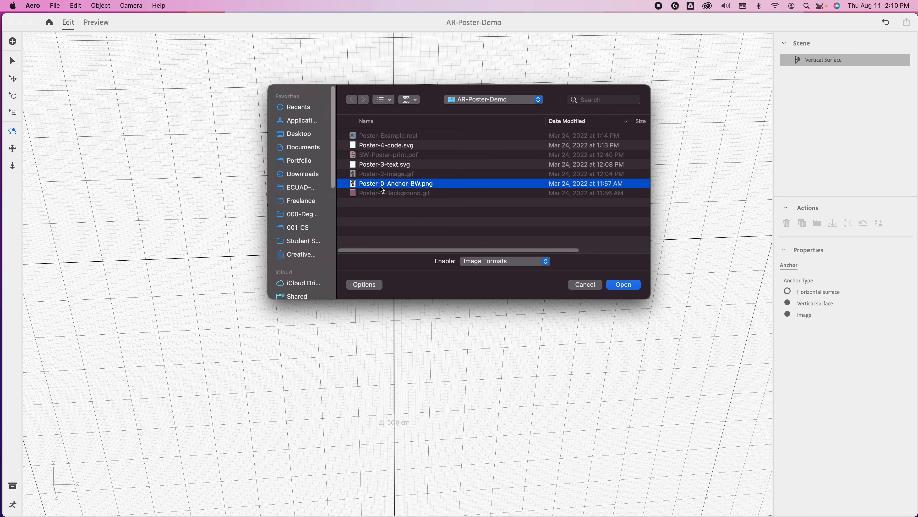
{"action": "double_click", "coordinate": [380, 186]}
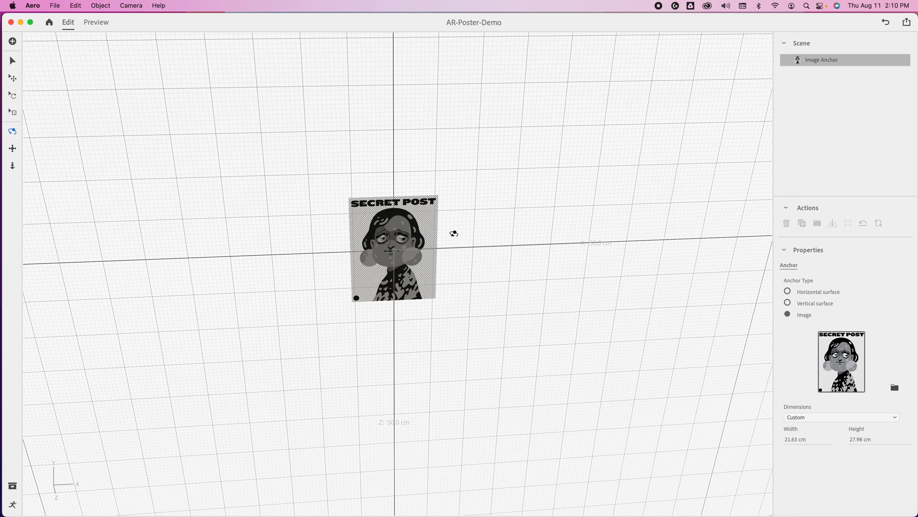
{"action": "left_click_drag", "start_coordinate": [454, 234], "coordinate": [451, 209]}
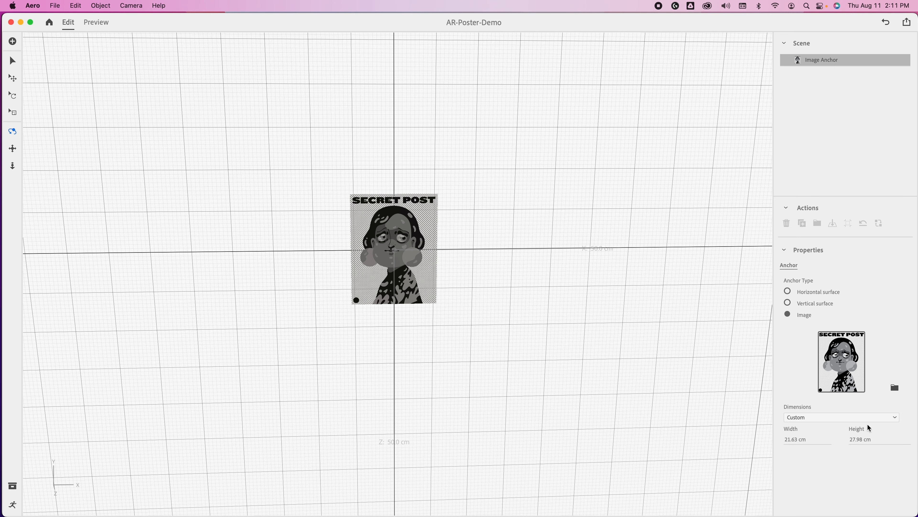
{"action": "scroll", "coordinate": [432, 303], "scroll_direction": "down", "scroll_amount": 1}
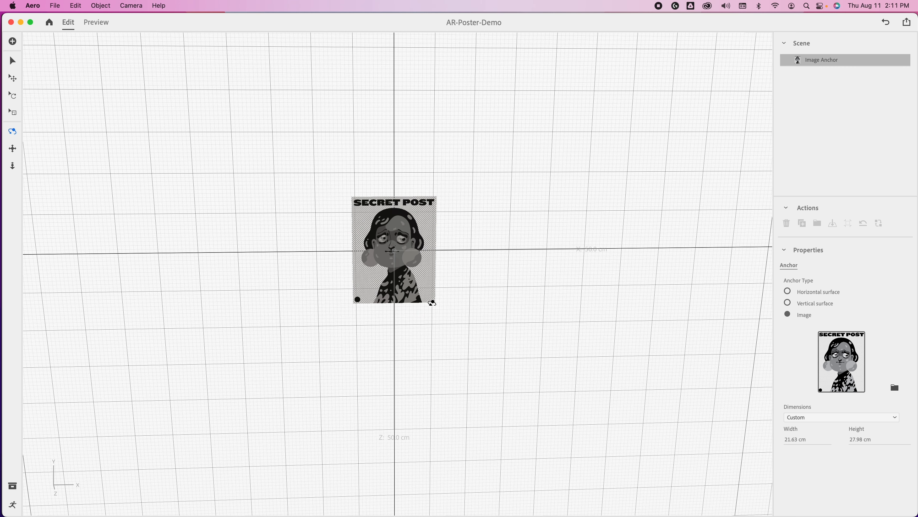
{"action": "scroll", "coordinate": [433, 303], "scroll_direction": "up", "scroll_amount": 5}
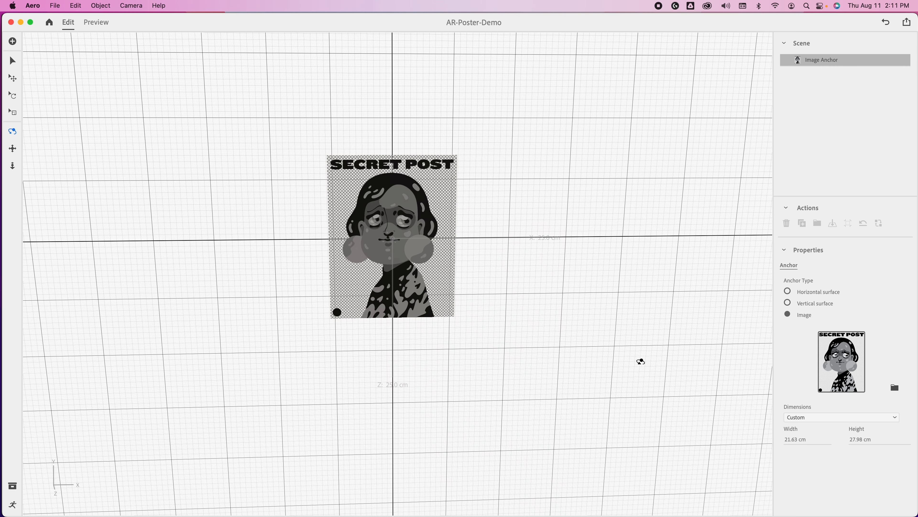
Set the image anchor's dimensions to Original Size and check the other preset paper sizes.
{"action": "left_click", "coordinate": [852, 418]}
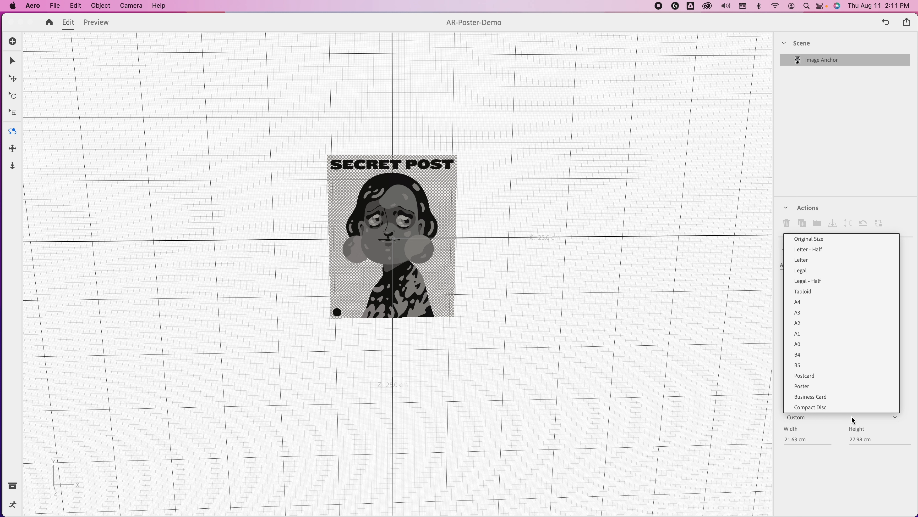
{"action": "left_click", "coordinate": [837, 261]}
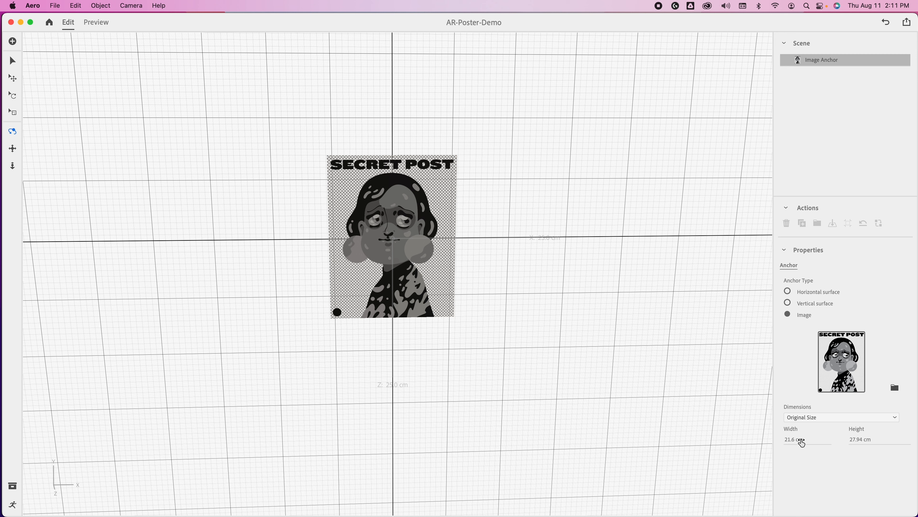
{"action": "left_click", "coordinate": [834, 417]}
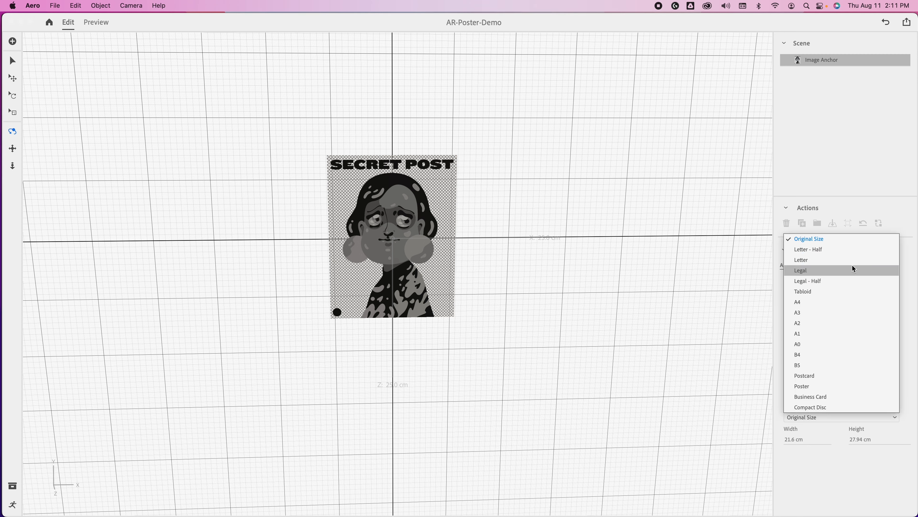
{"action": "left_click", "coordinate": [811, 261]}
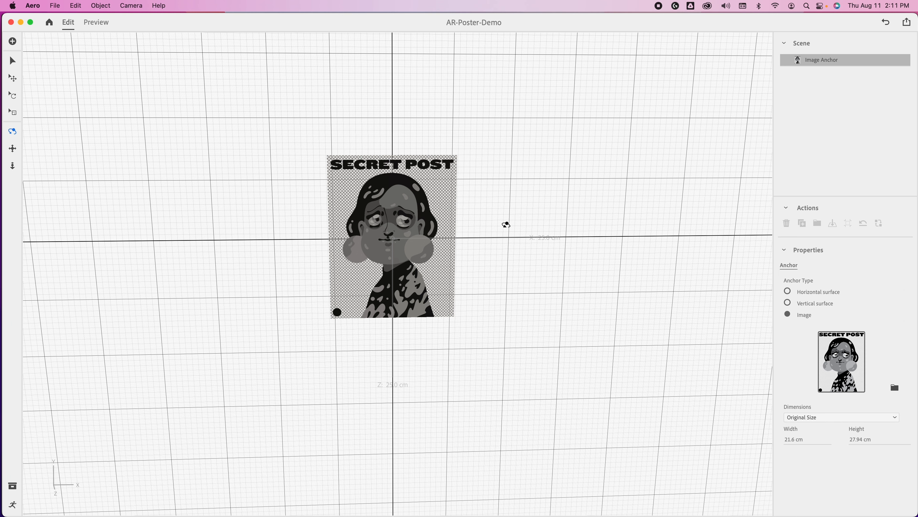
Preview Poster-2-Image.gif and import it into the scene over the poster anchor.
{"action": "scroll", "coordinate": [418, 246], "scroll_direction": "up", "scroll_amount": 2}
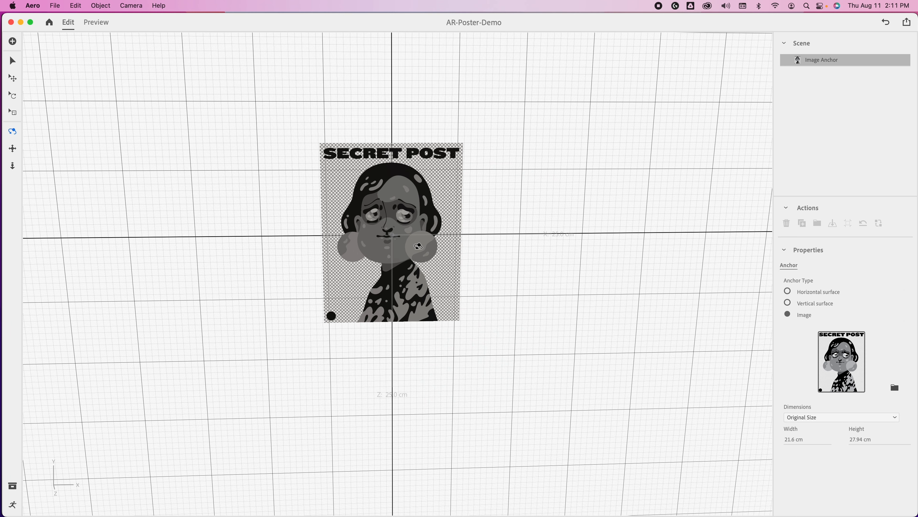
{"action": "scroll", "coordinate": [418, 247], "scroll_direction": "up", "scroll_amount": 1}
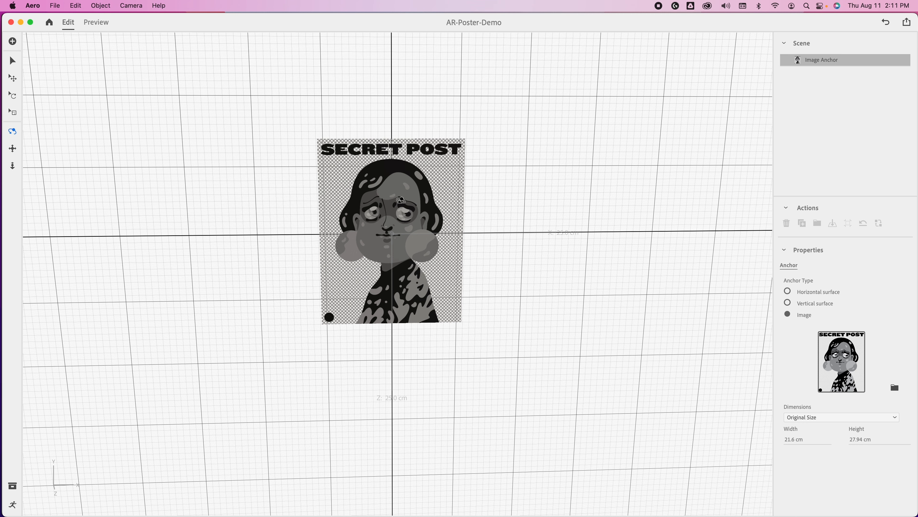
{"action": "left_click_drag", "start_coordinate": [515, 248], "coordinate": [488, 267]}
{"action": "left_click_drag", "start_coordinate": [487, 266], "coordinate": [492, 261]}
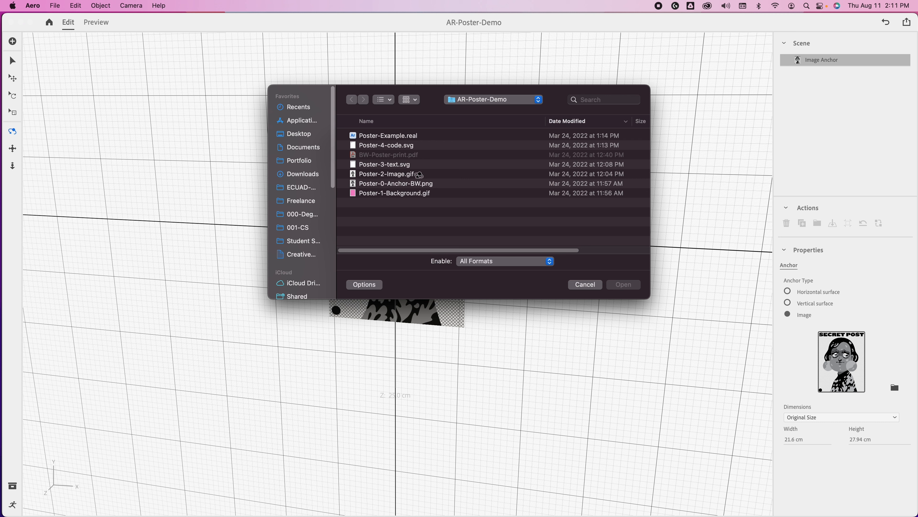
{"action": "left_click", "coordinate": [399, 175]}
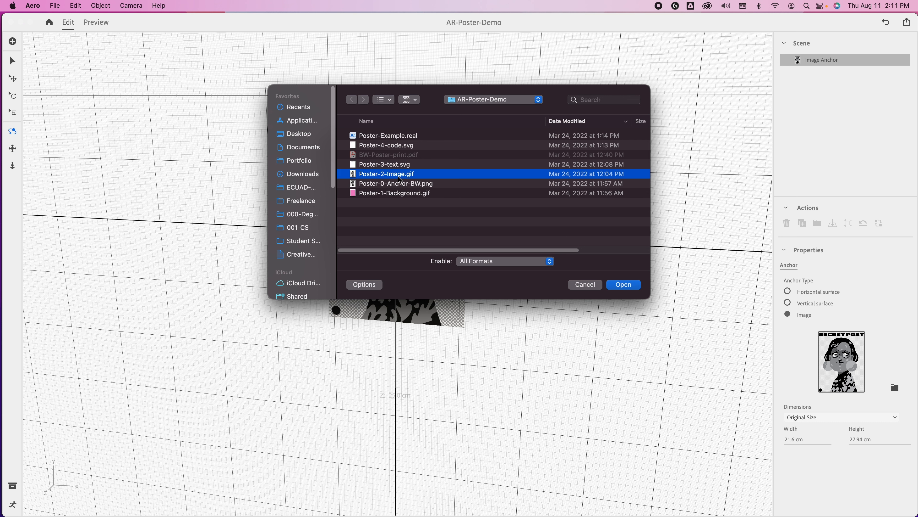
{"action": "key", "text": "space"}
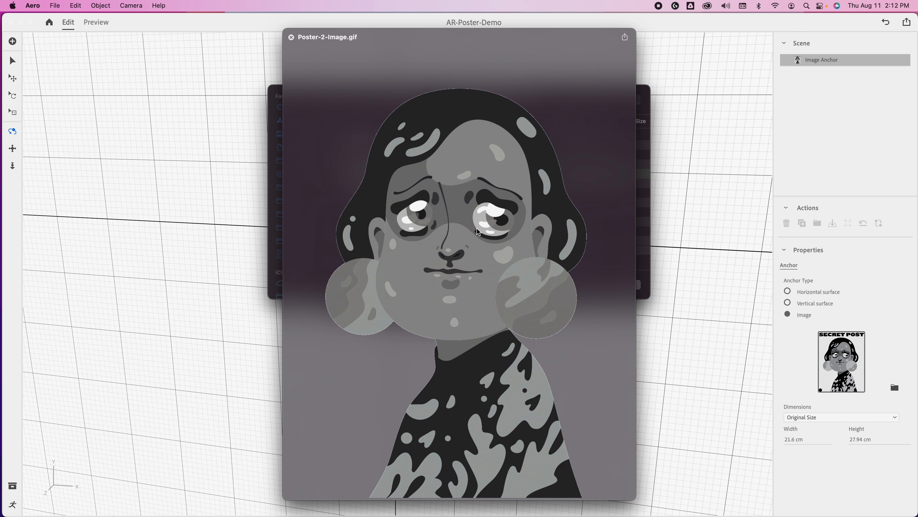
{"action": "key", "text": "space"}
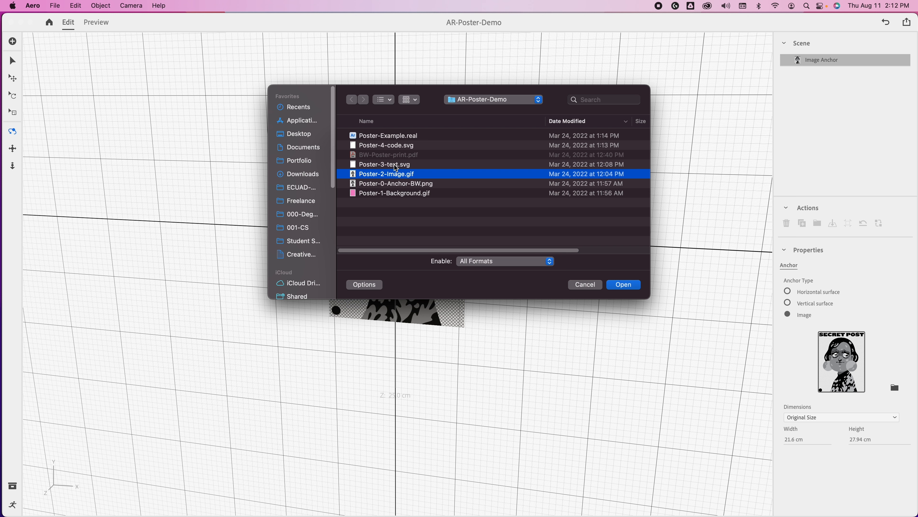
{"action": "left_click", "coordinate": [622, 284]}
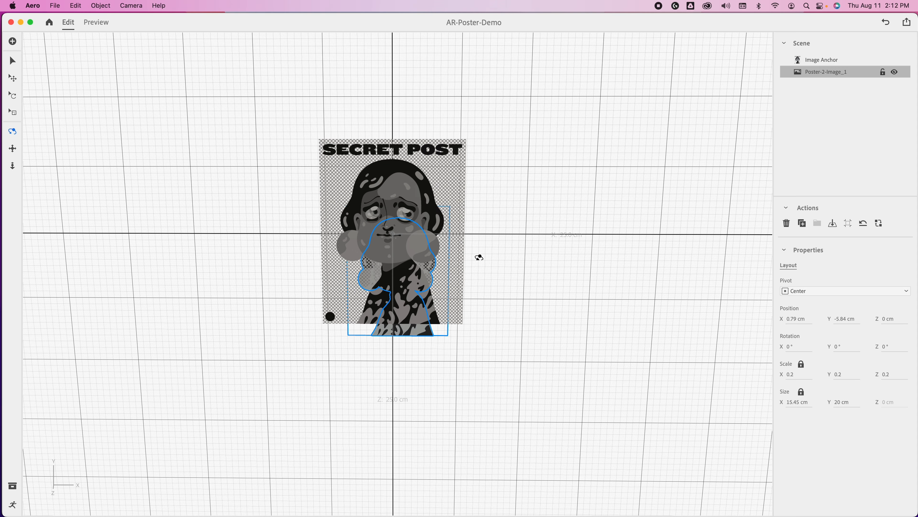
{"action": "left_click_drag", "start_coordinate": [481, 260], "coordinate": [496, 245]}
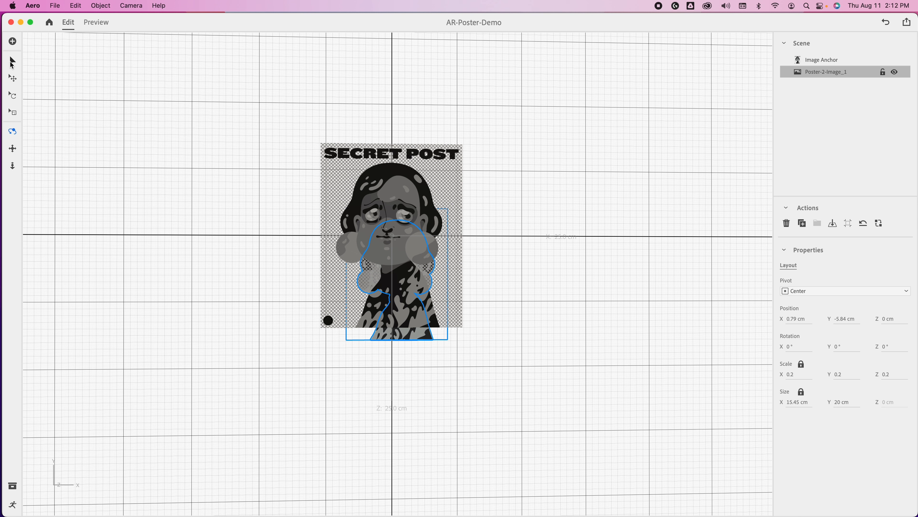
Rename the imported portrait image in the scene list as Figure.
{"action": "left_click", "coordinate": [827, 76]}
{"action": "double_click", "coordinate": [827, 73]}
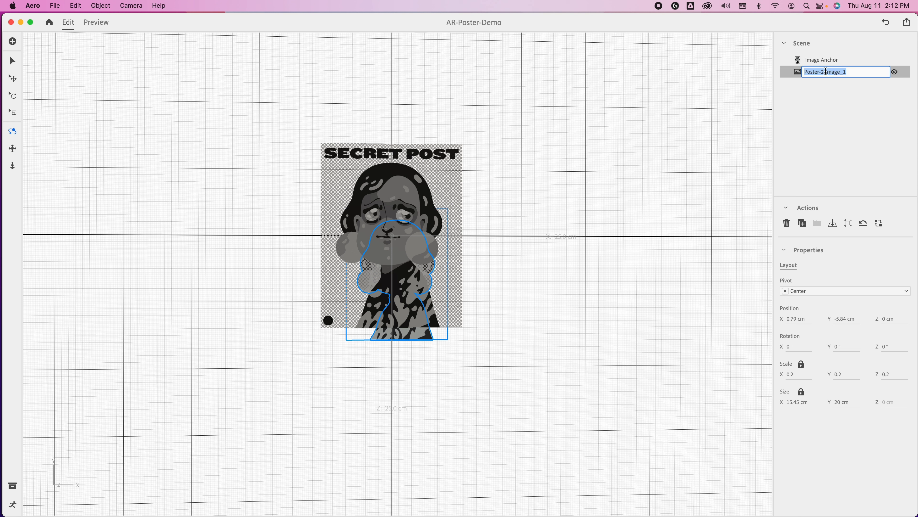
{"action": "type", "text": "Figure"}
{"action": "key", "text": "Return"}
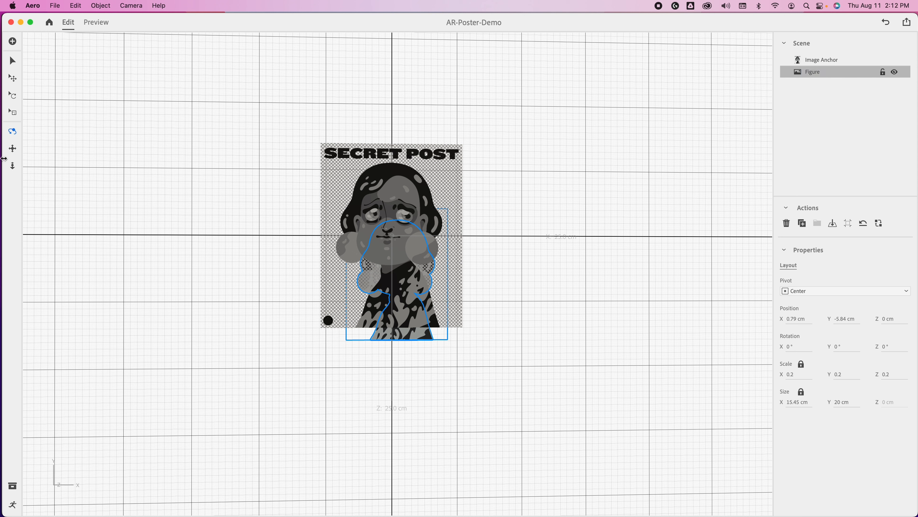
Move Figure forward from the poster along the Z axis to a position of 0.5 cm.
{"action": "left_click_drag", "start_coordinate": [543, 189], "coordinate": [132, 127]}
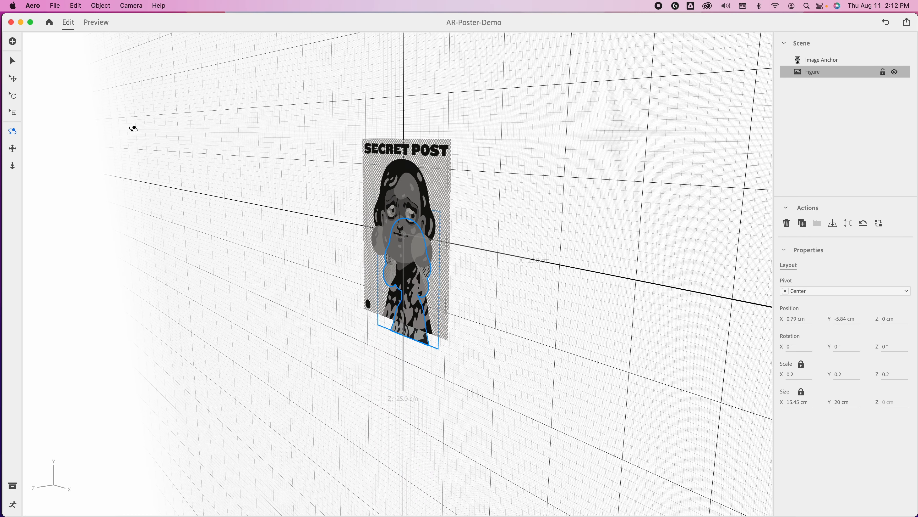
{"action": "left_click", "coordinate": [13, 61]}
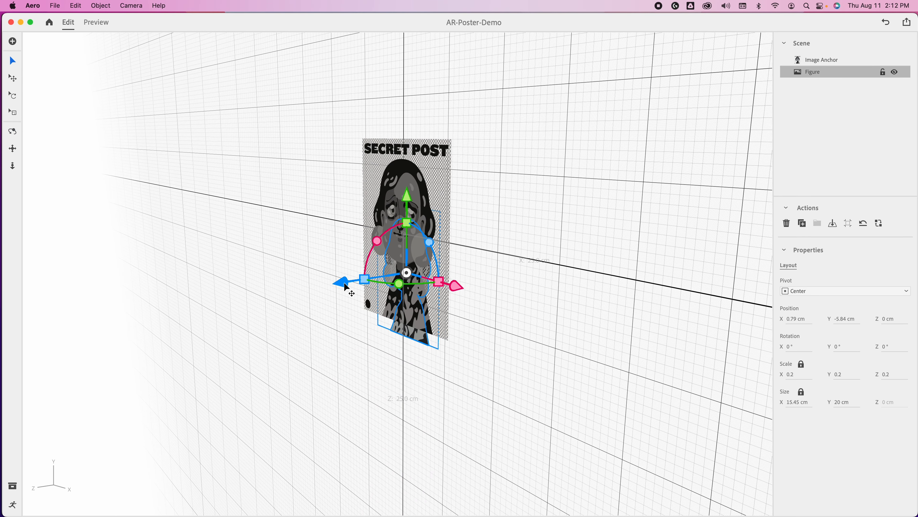
{"action": "left_click_drag", "start_coordinate": [342, 281], "coordinate": [337, 283]}
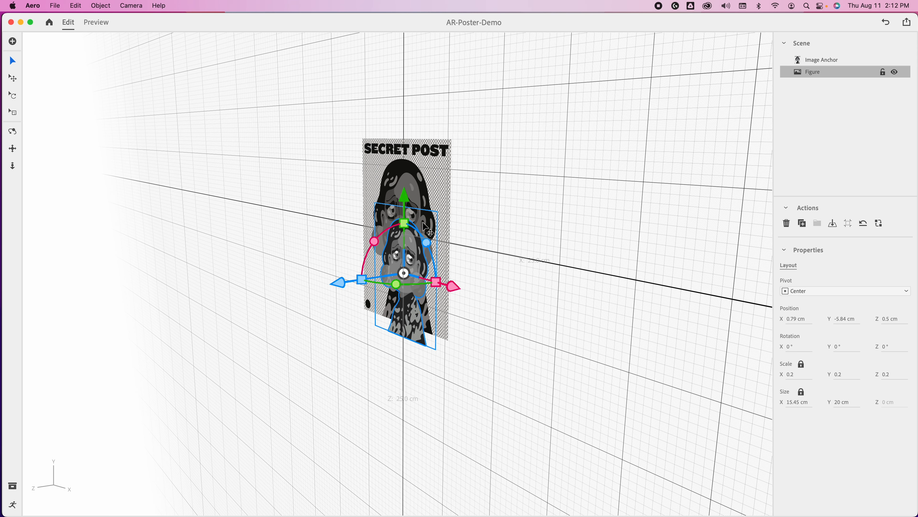
{"action": "left_click", "coordinate": [13, 131]}
{"action": "left_click_drag", "start_coordinate": [237, 272], "coordinate": [338, 267]}
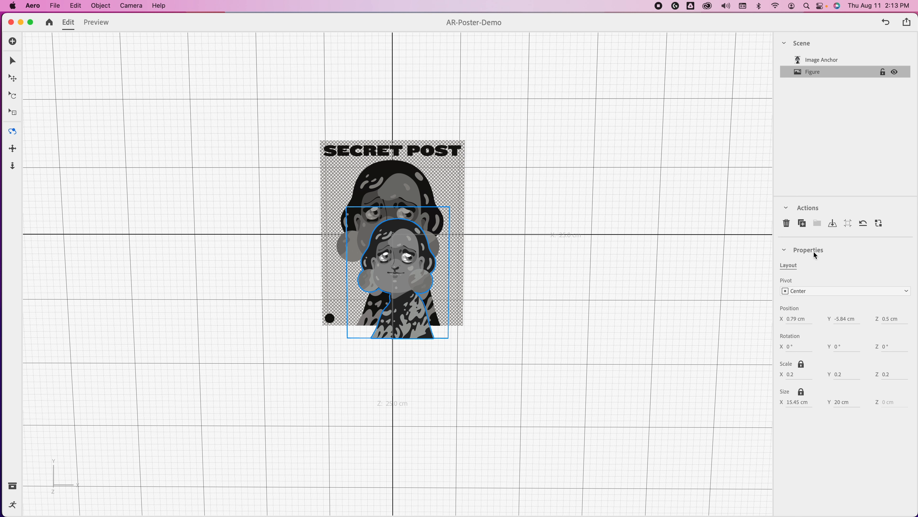
Check the image anchor's dimensions and set Figure's X size to 21.6 cm with proportions locked.
{"action": "left_click", "coordinate": [831, 60]}
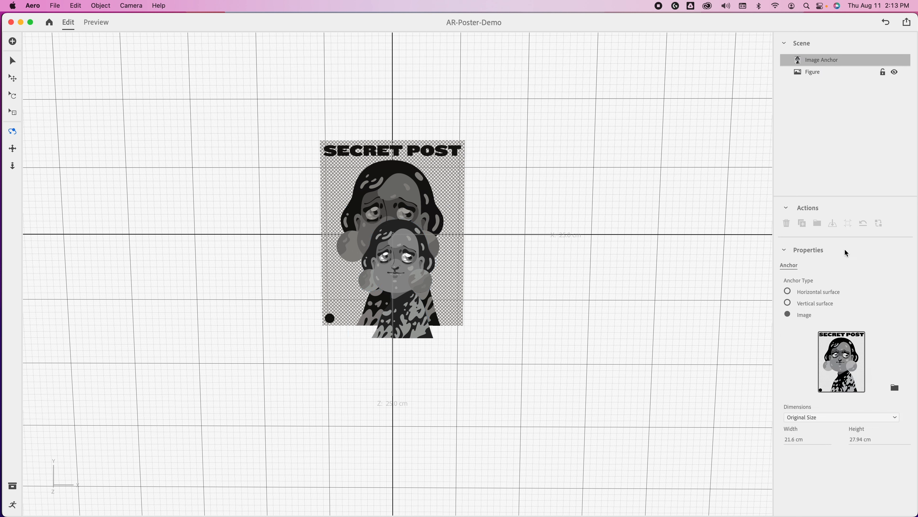
{"action": "left_click", "coordinate": [810, 74]}
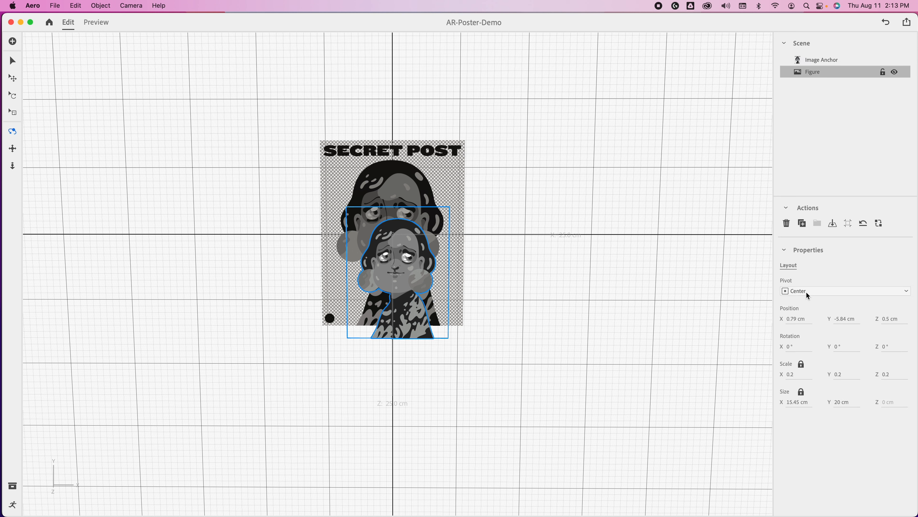
{"action": "left_click", "coordinate": [804, 402]}
{"action": "type", "text": "21.6"}
{"action": "key", "text": "Return"}
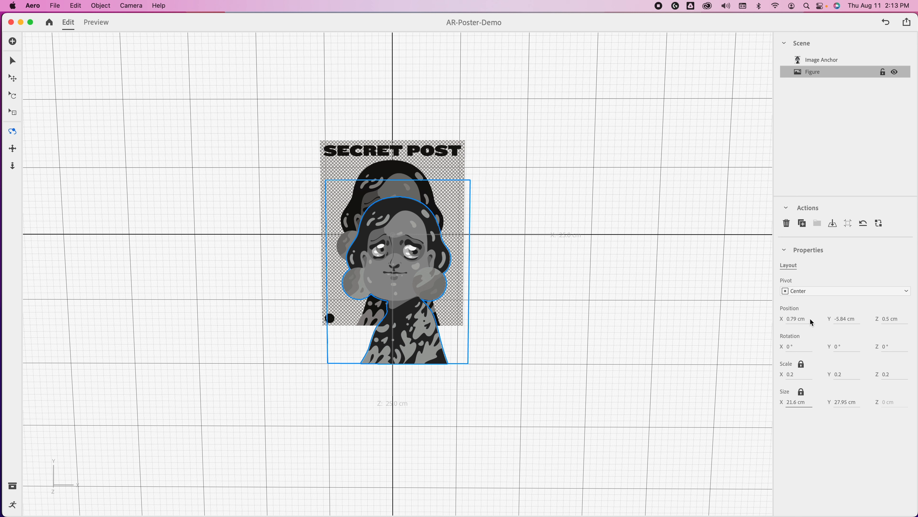
Set Figure's X, Y and Z position to 0 cm to align it with the poster anchor.
{"action": "left_click", "coordinate": [798, 320]}
{"action": "type", "text": "0"}
{"action": "key", "text": "Tab"}
{"action": "type", "text": "0"}
{"action": "key", "text": "Tab"}
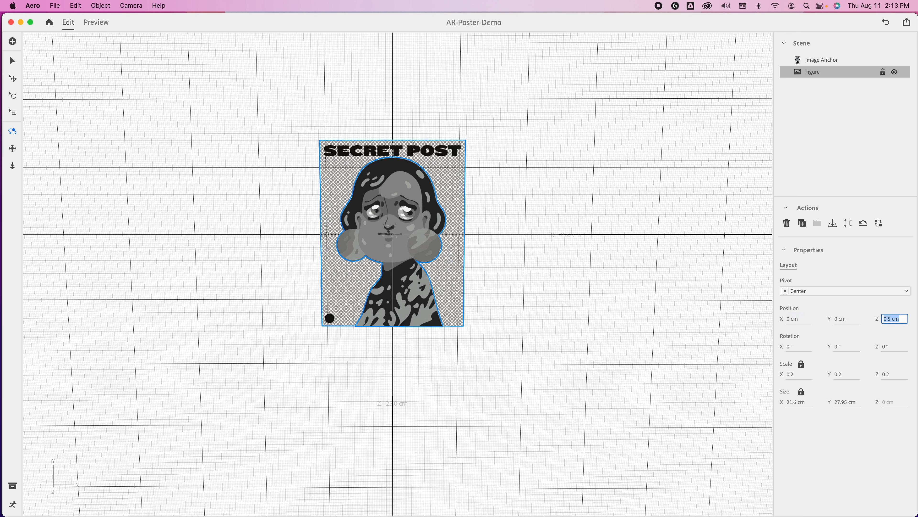
{"action": "type", "text": "0"}
{"action": "key", "text": "Tab"}
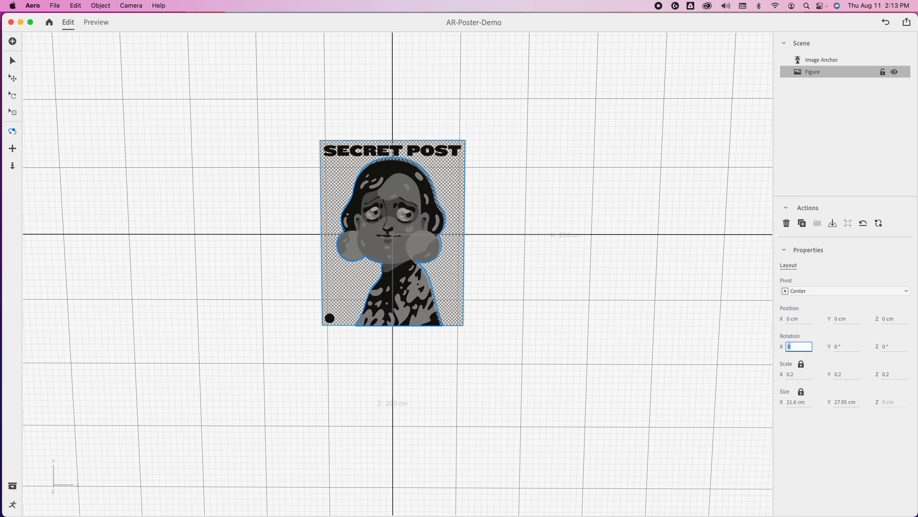
Raise Figure's Z position to 0.4 cm and check its gap from the poster from the side.
{"action": "left_click", "coordinate": [895, 320]}
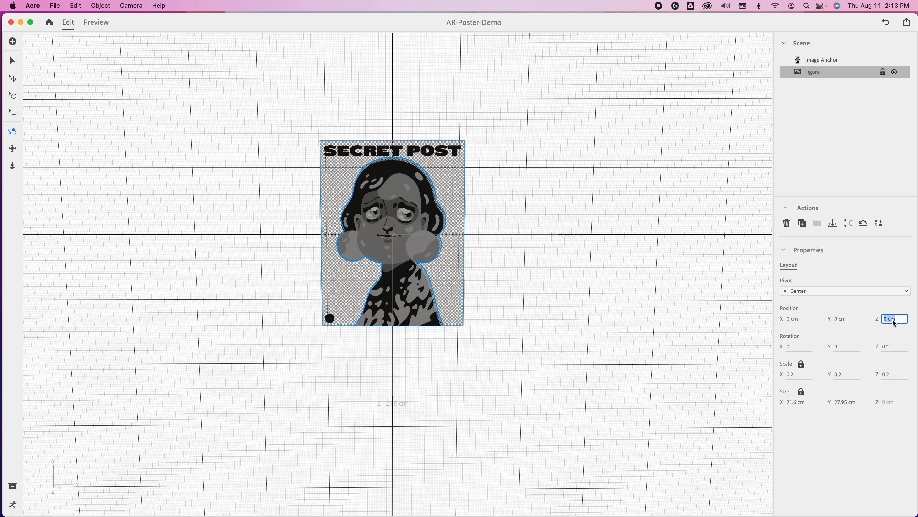
{"action": "key", "text": "Up"}
{"action": "key", "text": "Return"}
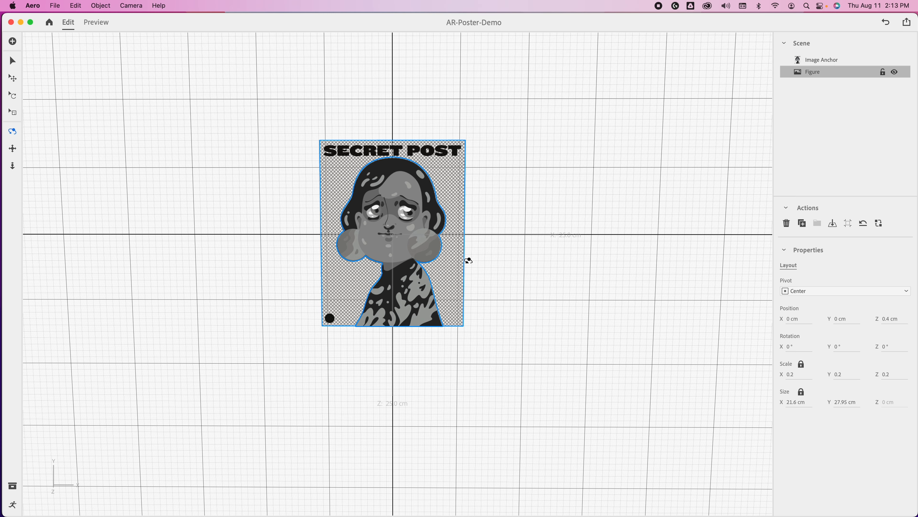
{"action": "left_click_drag", "start_coordinate": [467, 261], "coordinate": [356, 290]}
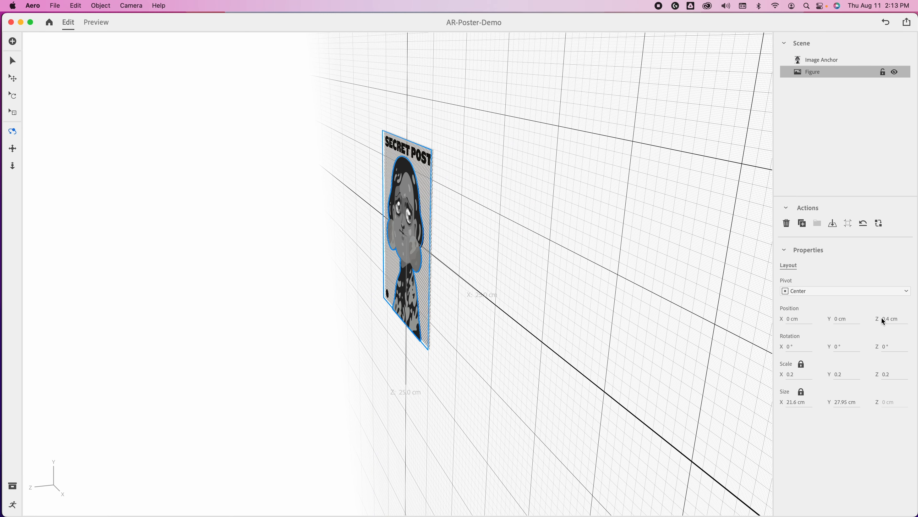
Increase Figure's Z position to 2.3 cm and check it against the poster from the front.
{"action": "left_click_drag", "start_coordinate": [887, 321], "coordinate": [895, 319]}
{"action": "left_click_drag", "start_coordinate": [607, 332], "coordinate": [621, 316]}
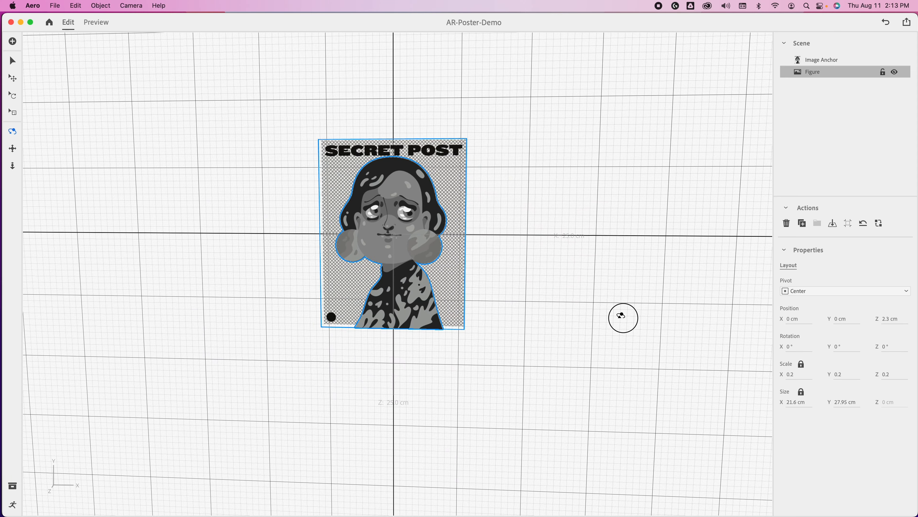
{"action": "left_click_drag", "start_coordinate": [528, 329], "coordinate": [537, 328]}
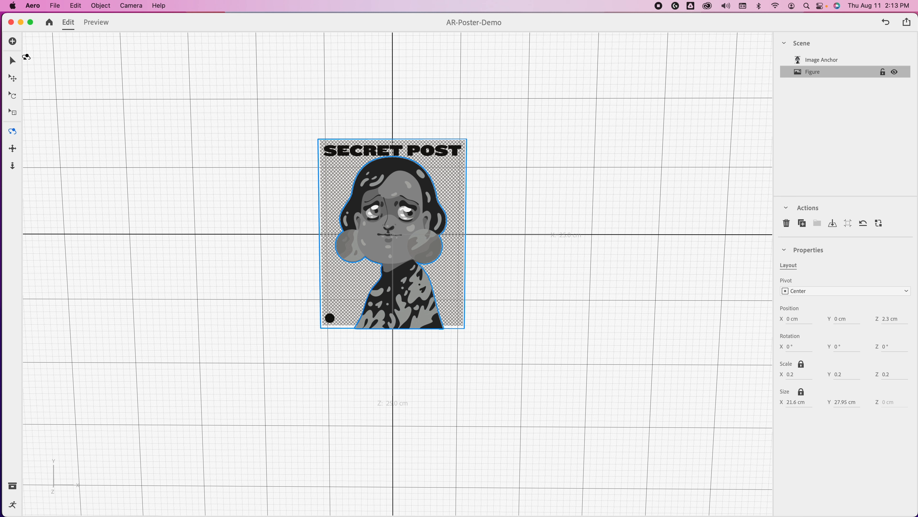
Preview Poster-1-Background.gif from the AR-Poster-Demo folder and import it into the scene.
{"action": "left_click", "coordinate": [13, 42]}
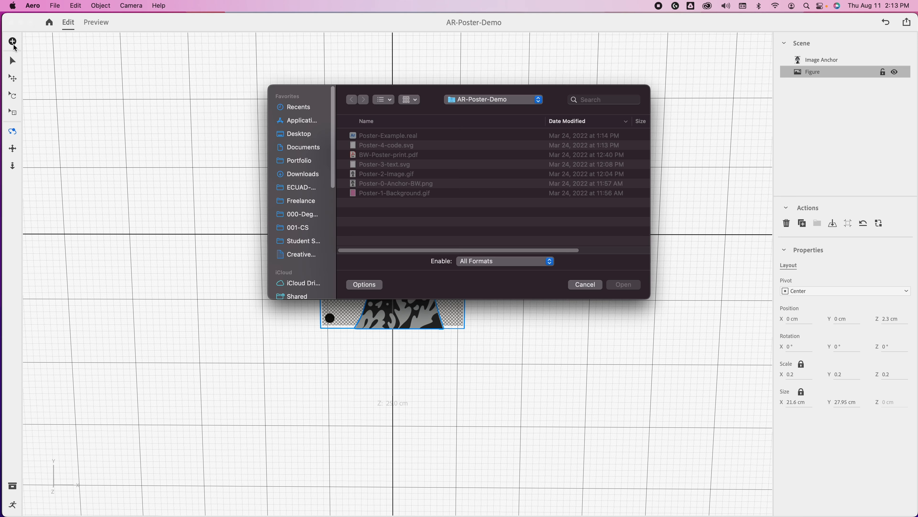
{"action": "left_click", "coordinate": [412, 194]}
{"action": "key", "text": "space"}
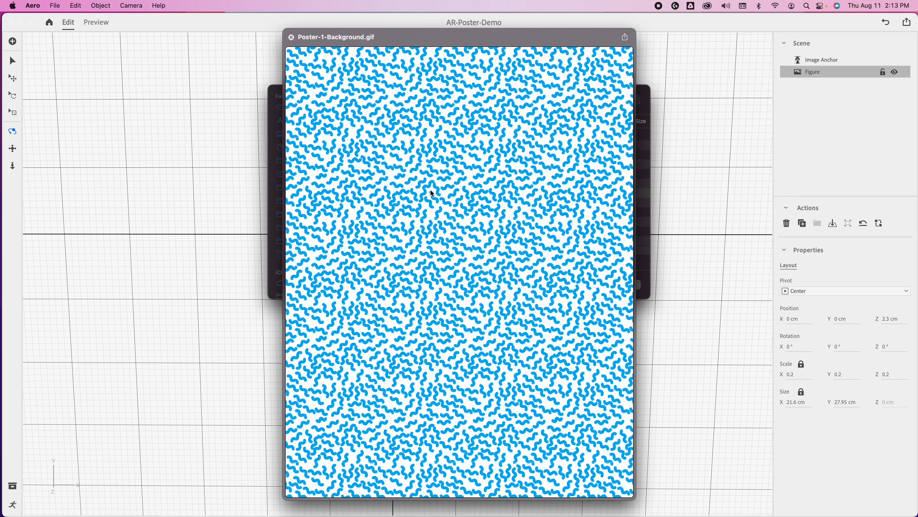
{"action": "key", "text": "space"}
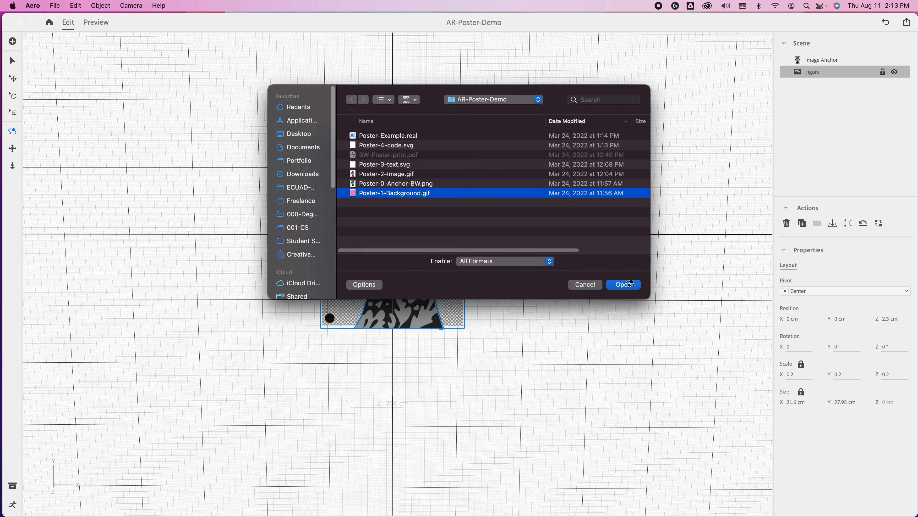
{"action": "left_click", "coordinate": [629, 284]}
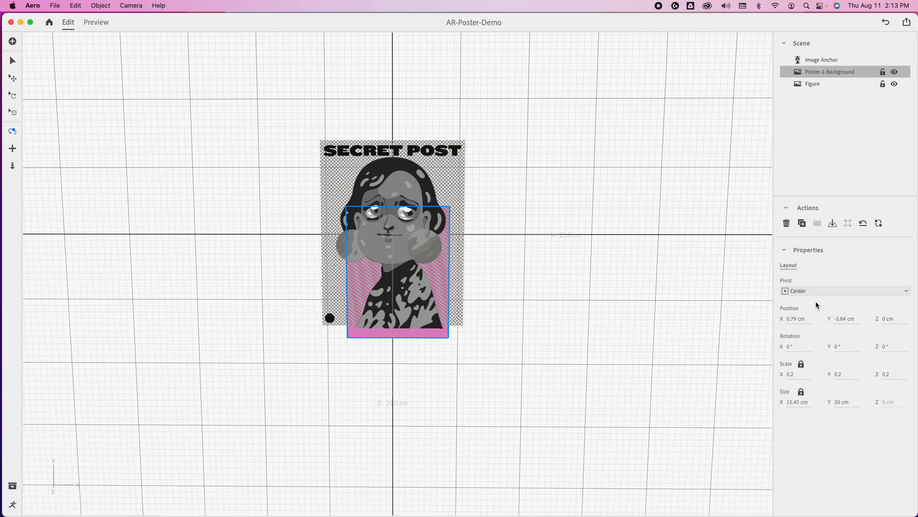
Check the image anchor's dimensions and Figure's size, and rename the Poster-1-Background layer as Background.
{"action": "left_click", "coordinate": [824, 59]}
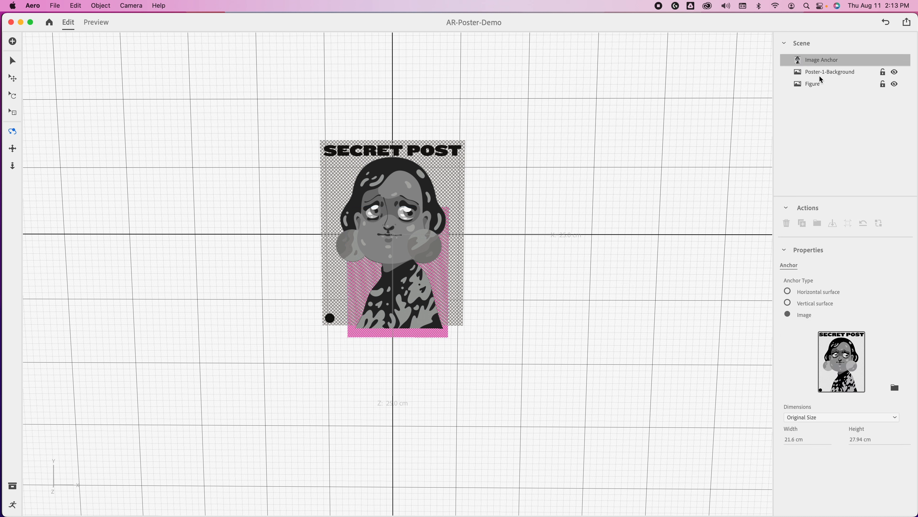
{"action": "left_click", "coordinate": [817, 84]}
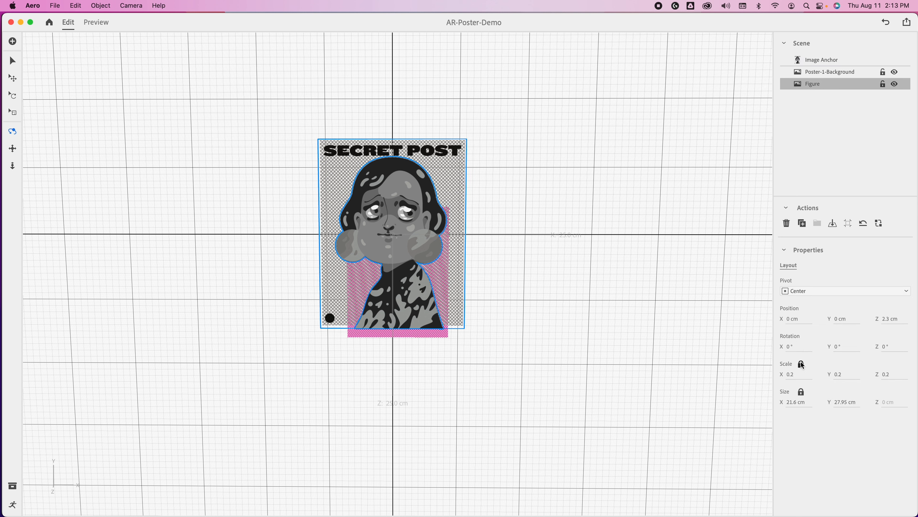
{"action": "double_click", "coordinate": [839, 72]}
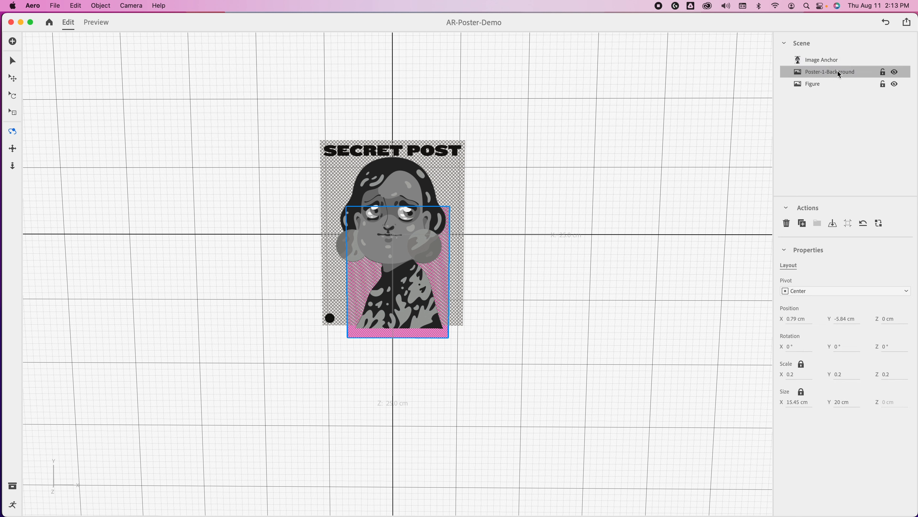
{"action": "type", "text": "Bac"}
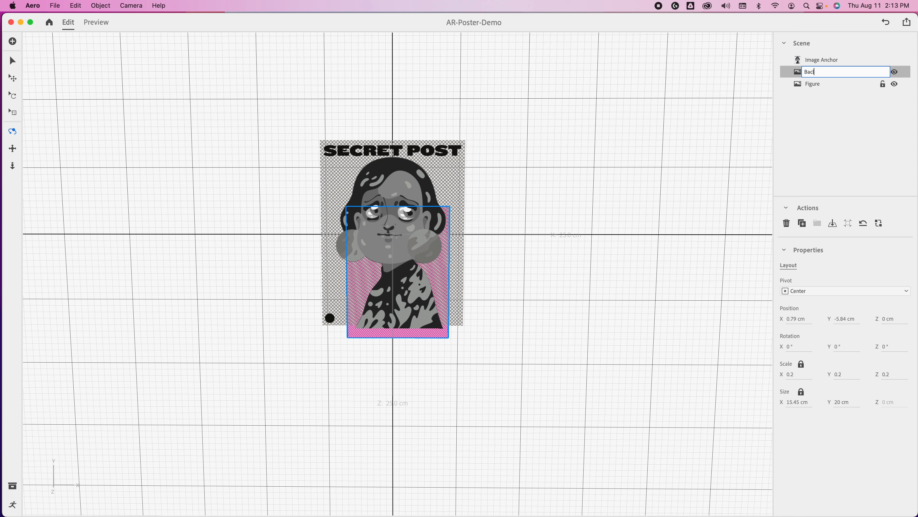
{"action": "type", "text": "kground"}
{"action": "key", "text": "Return"}
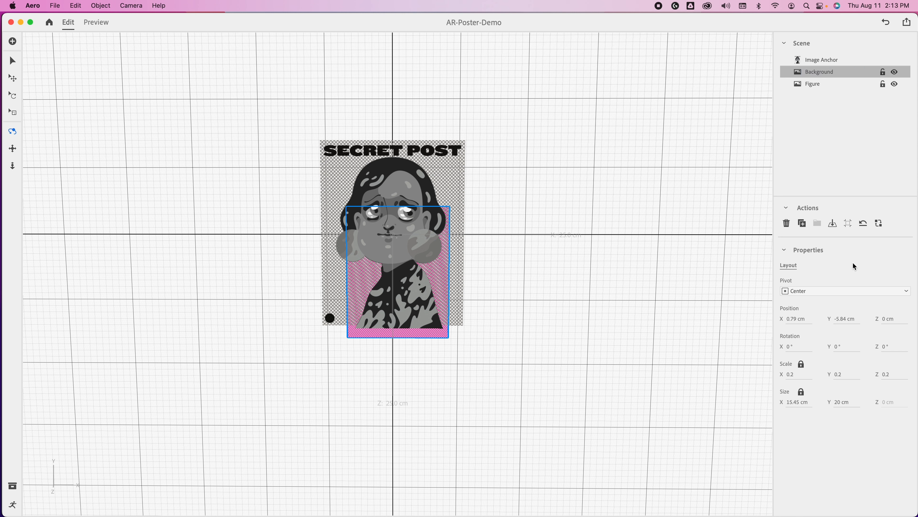
Set Background's X size to 21.6 cm with proportions locked and its X and Y position to 0 cm.
{"action": "left_click", "coordinate": [796, 401]}
{"action": "type", "text": "21.6"}
{"action": "key", "text": "Return"}
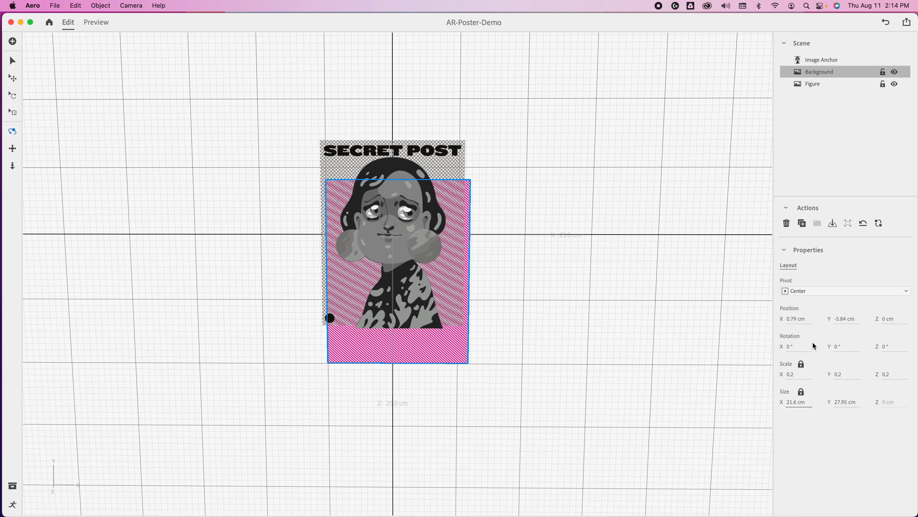
{"action": "left_click", "coordinate": [797, 319]}
{"action": "type", "text": "0"}
{"action": "key", "text": "Tab"}
{"action": "type", "text": "0"}
{"action": "key", "text": "Tab"}
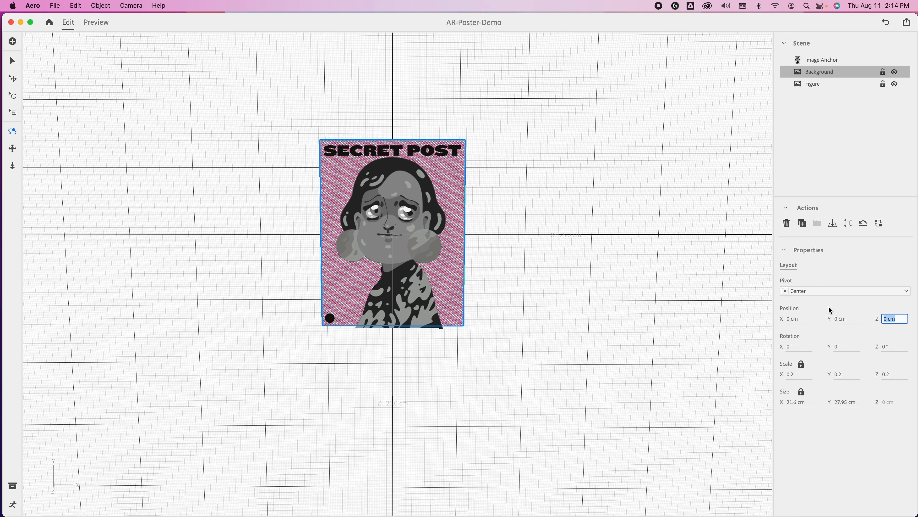
Move Background forward along the Z axis to about 0.52 cm, between the poster and Figure, and check it from the front.
{"action": "left_click_drag", "start_coordinate": [636, 319], "coordinate": [2, 46]}
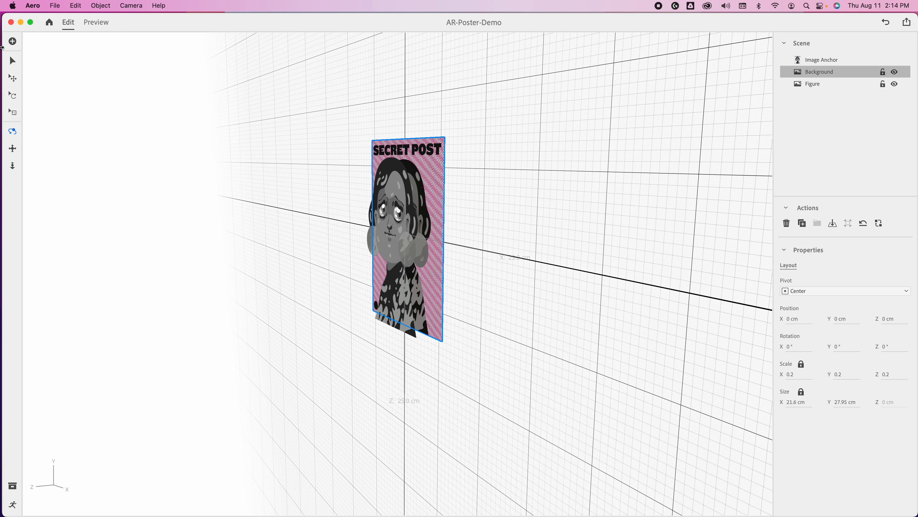
{"action": "left_click", "coordinate": [12, 61]}
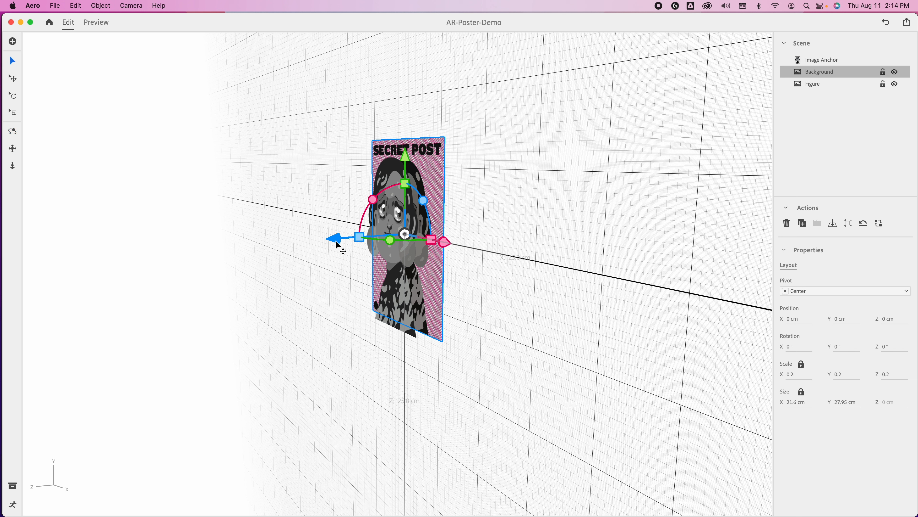
{"action": "left_click_drag", "start_coordinate": [337, 246], "coordinate": [327, 240]}
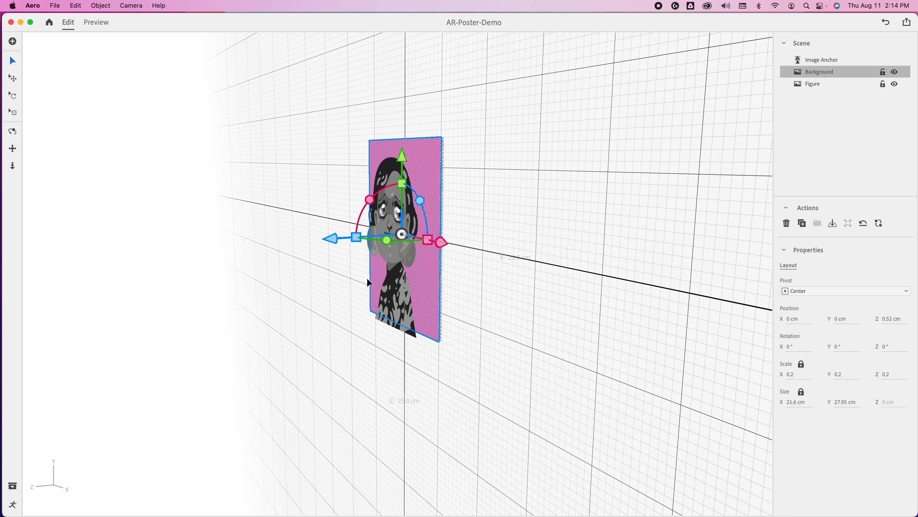
{"action": "left_click", "coordinate": [12, 131]}
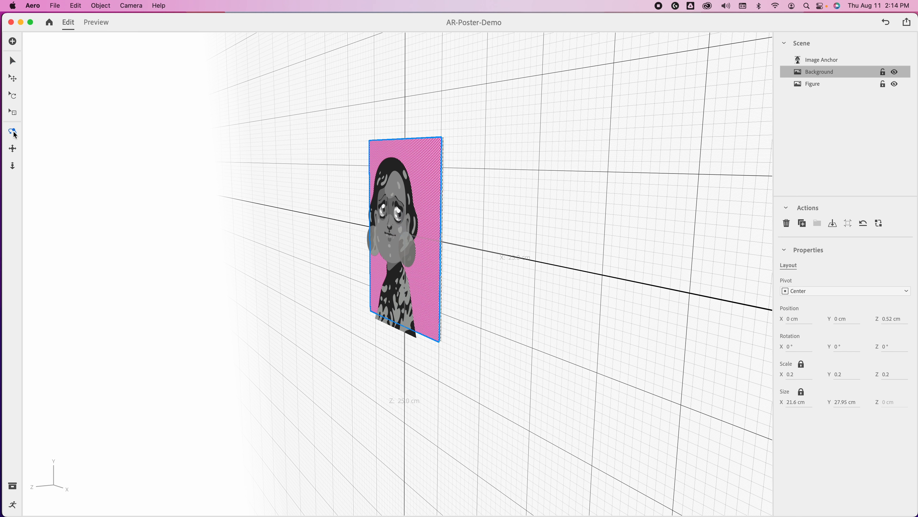
{"action": "left_click_drag", "start_coordinate": [241, 256], "coordinate": [378, 251]}
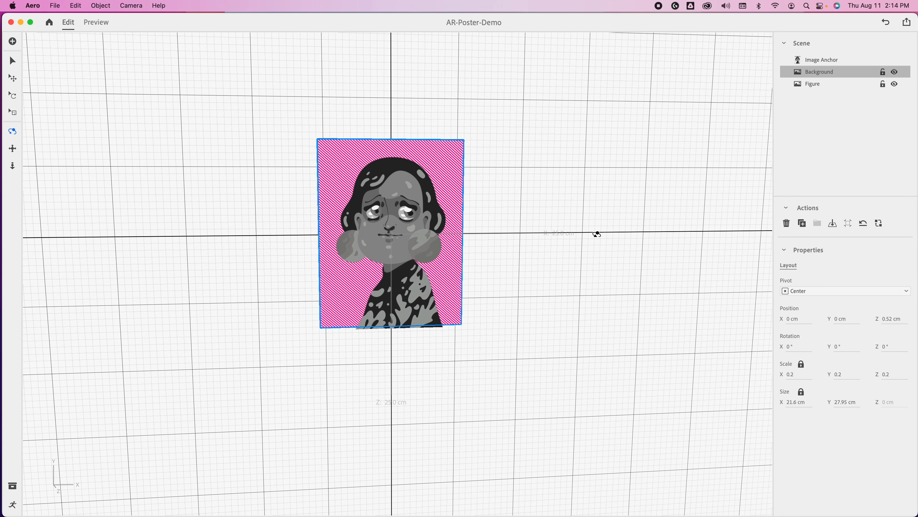
Preview Poster-3-text.svg from the AR-Poster-Demo folder and import it into the scene.
{"action": "left_click", "coordinate": [13, 42]}
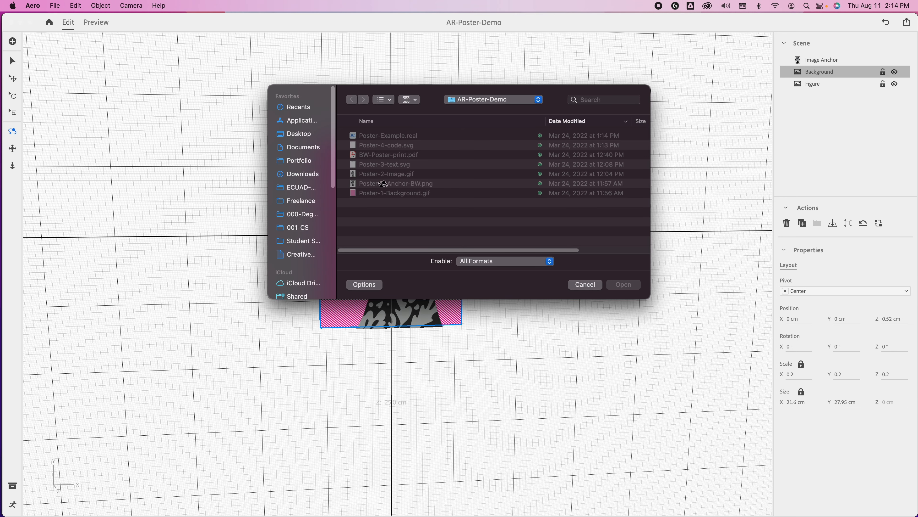
{"action": "left_click", "coordinate": [403, 144]}
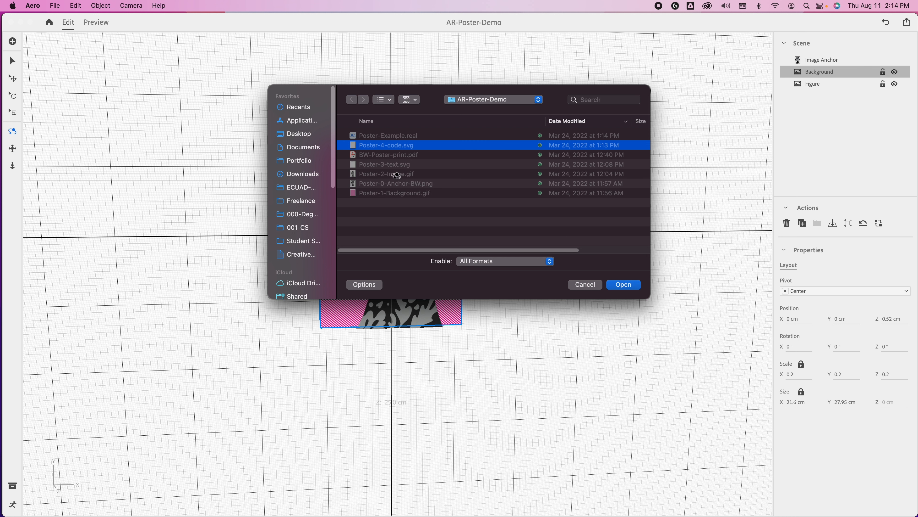
{"action": "left_click", "coordinate": [398, 165]}
{"action": "key", "text": "space"}
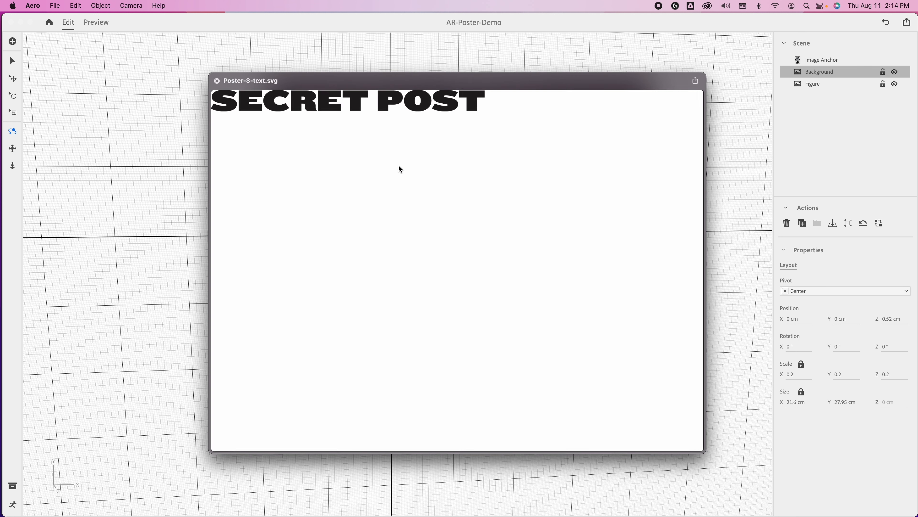
{"action": "key", "text": "space"}
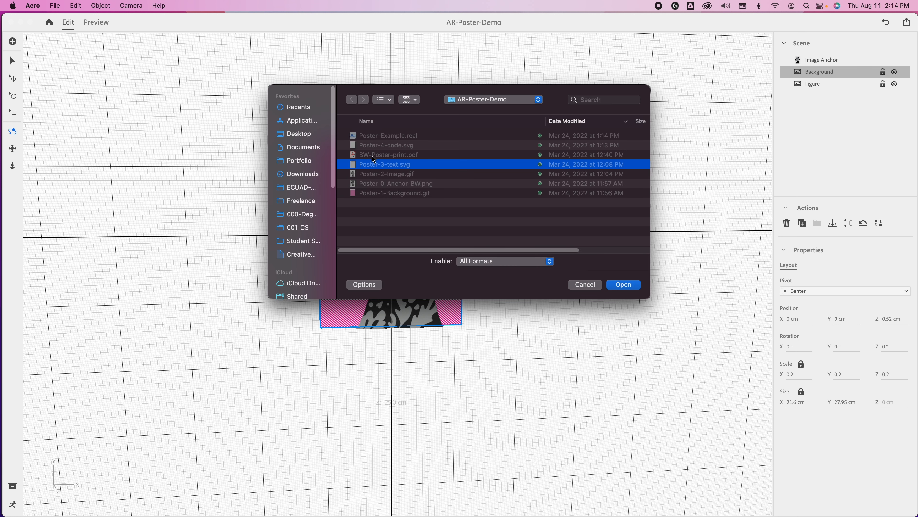
{"action": "left_click", "coordinate": [622, 284]}
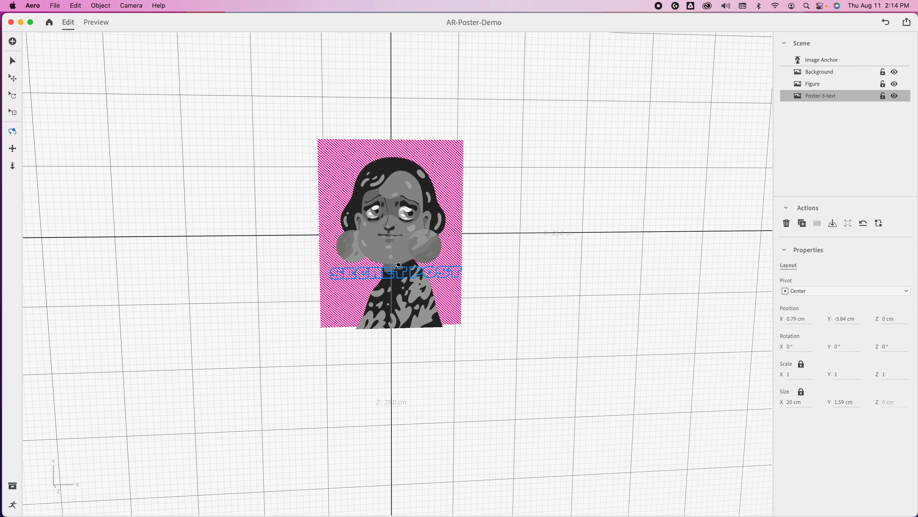
Rename the Poster-3-text layer as Secret Post.
{"action": "double_click", "coordinate": [822, 98]}
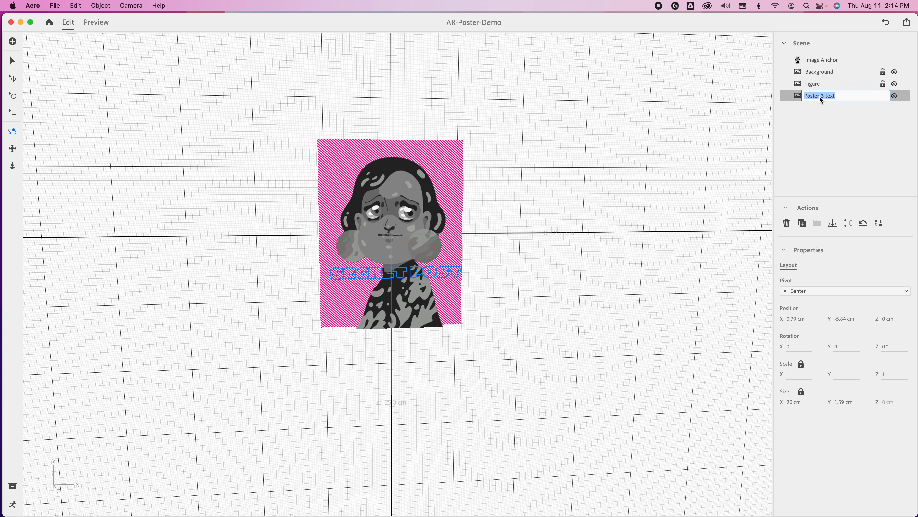
{"action": "type", "text": "Secret Post"}
{"action": "key", "text": "Return"}
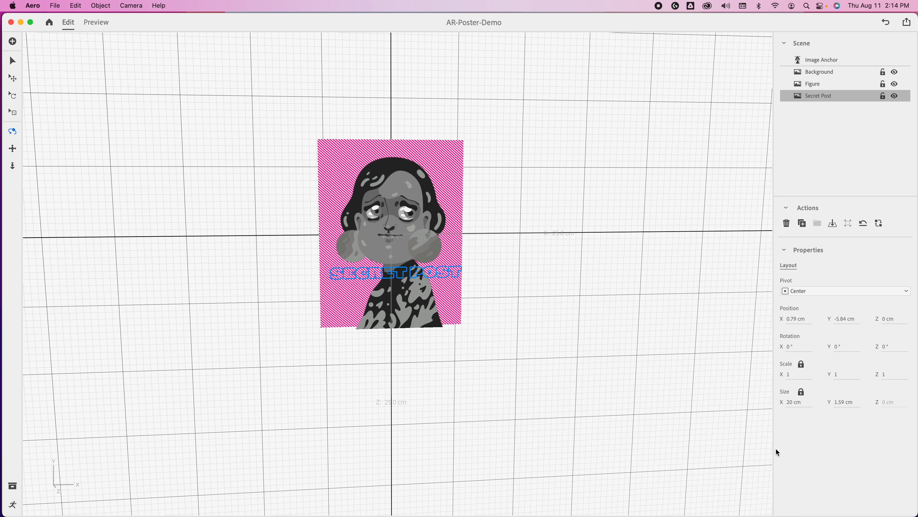
{"action": "left_click_drag", "start_coordinate": [560, 375], "coordinate": [553, 358]}
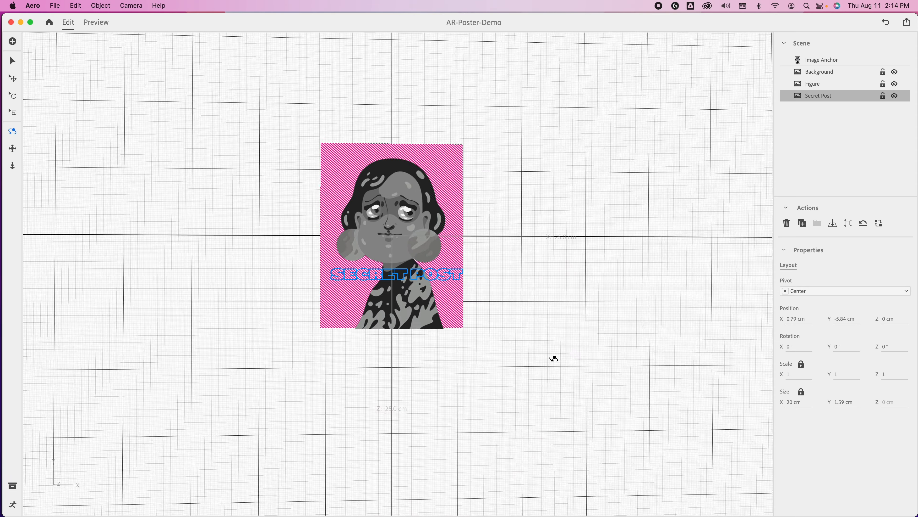
Hide the Figure and Background layers to expose the anchor poster beneath them.
{"action": "left_click", "coordinate": [895, 83]}
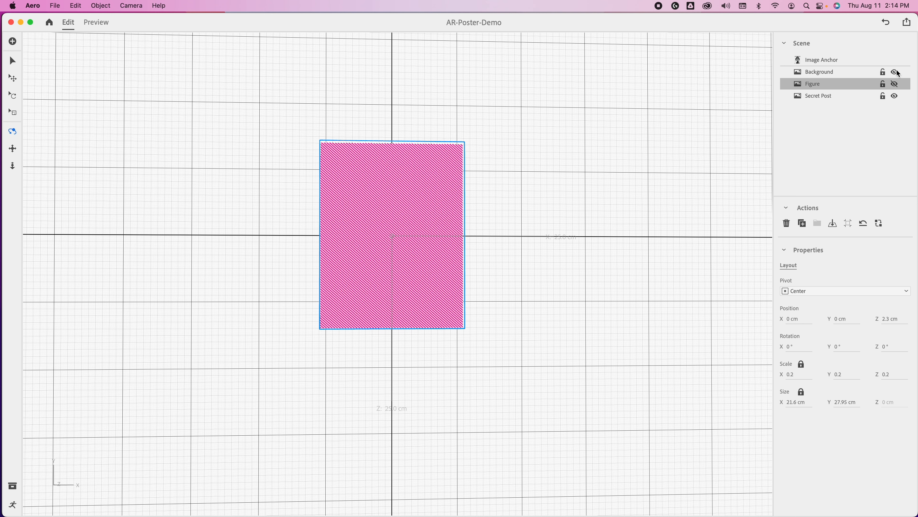
{"action": "left_click", "coordinate": [895, 72]}
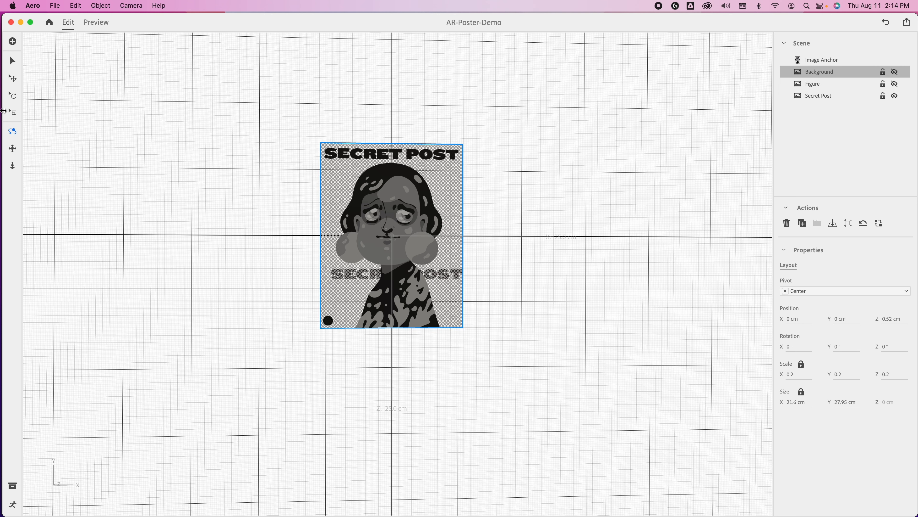
{"action": "left_click_drag", "start_coordinate": [483, 218], "coordinate": [481, 217]}
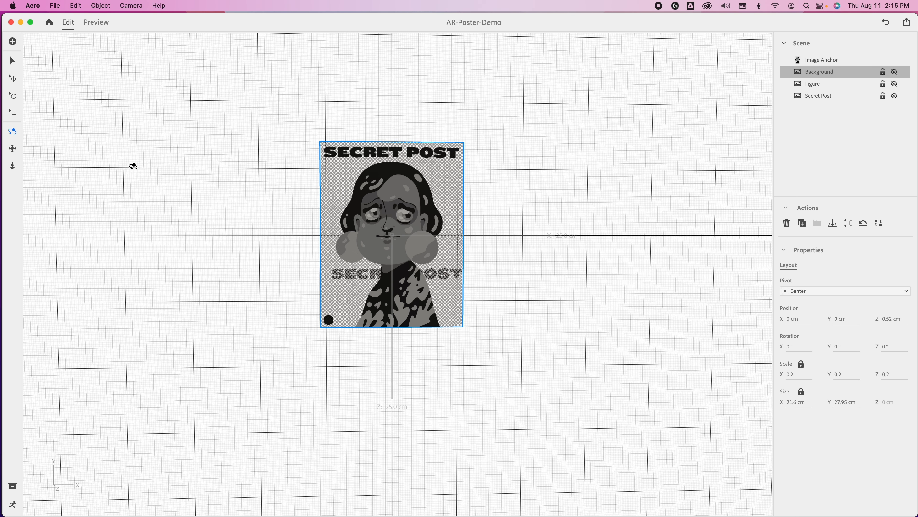
Move Secret Post over the poster's printed title, at about X -0.2 cm and Y 12.5 cm.
{"action": "left_click", "coordinate": [818, 96]}
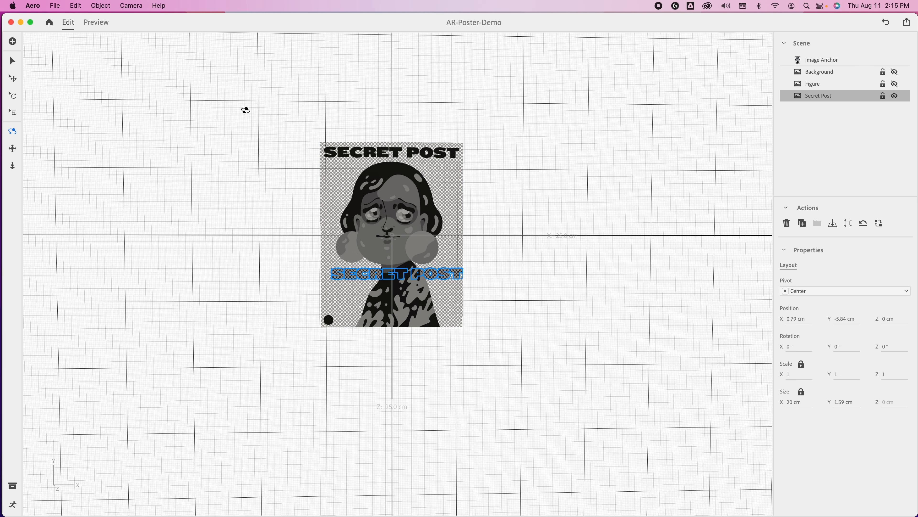
{"action": "left_click", "coordinate": [13, 61]}
{"action": "left_click_drag", "start_coordinate": [401, 205], "coordinate": [397, 80]}
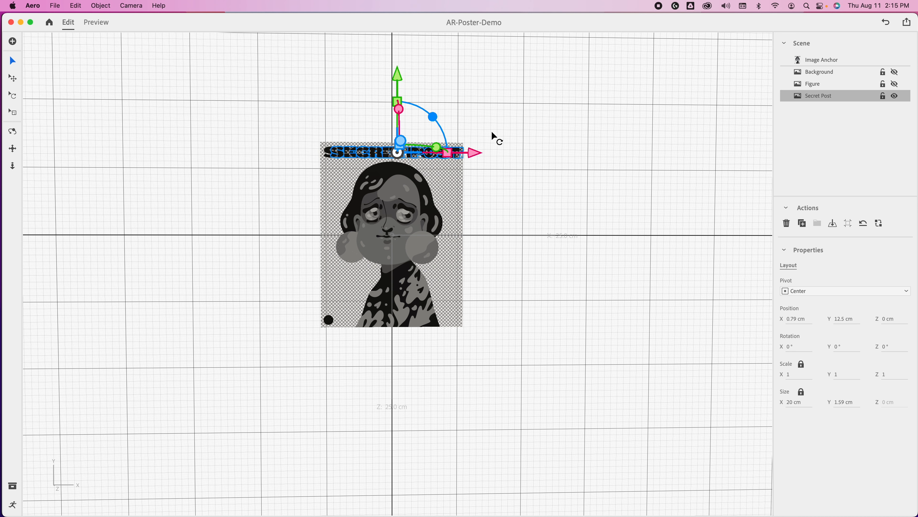
{"action": "scroll", "coordinate": [518, 262], "scroll_direction": "up", "scroll_amount": 5}
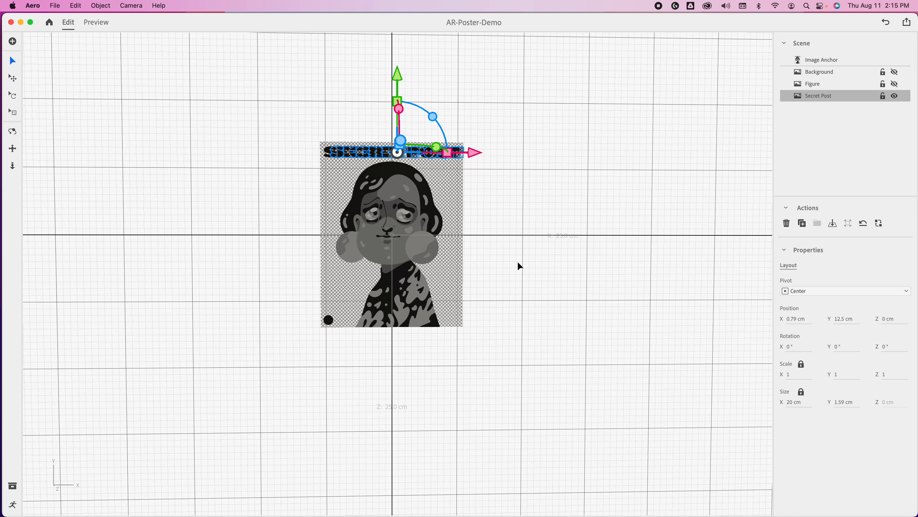
{"action": "left_click_drag", "start_coordinate": [476, 130], "coordinate": [469, 137]}
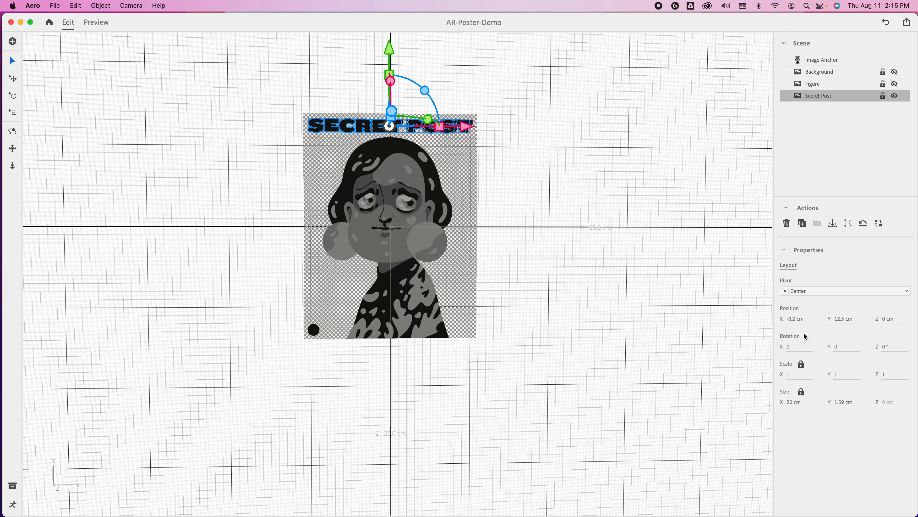
Bring Secret Post forward along the Z axis to about Z 1.61 cm.
{"action": "left_click", "coordinate": [12, 131]}
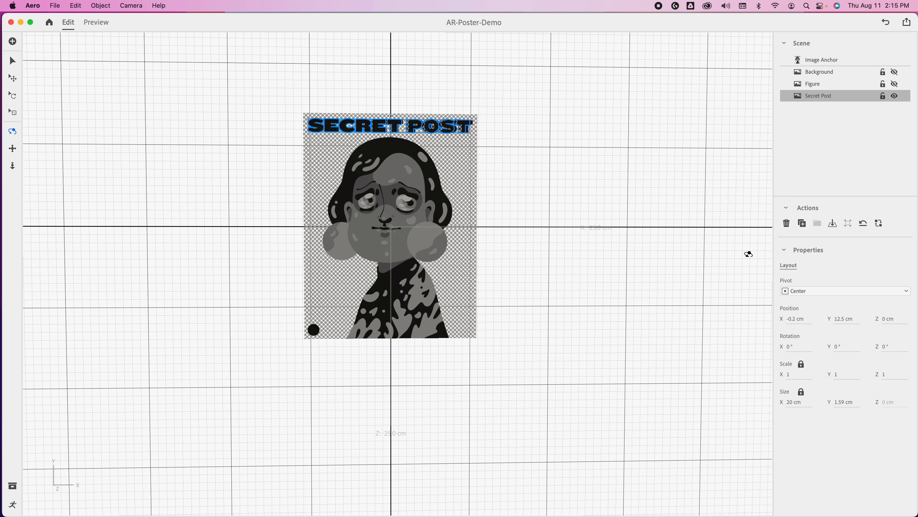
{"action": "left_click_drag", "start_coordinate": [638, 289], "coordinate": [468, 320]}
{"action": "left_click", "coordinate": [12, 60]}
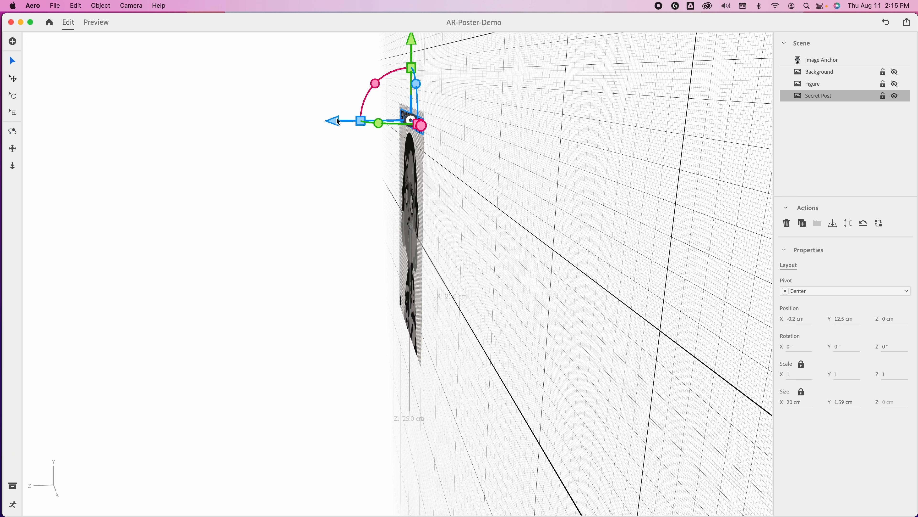
{"action": "mouse_move", "coordinate": [338, 122]}
{"action": "left_mouse_down"}
{"action": "mouse_move", "coordinate": [320, 132]}
{"action": "mouse_move", "coordinate": [325, 123]}
{"action": "left_mouse_up"}
Make the Figure and Background layers visible again and turn the view back to the poster's front.
{"action": "left_click", "coordinate": [895, 84]}
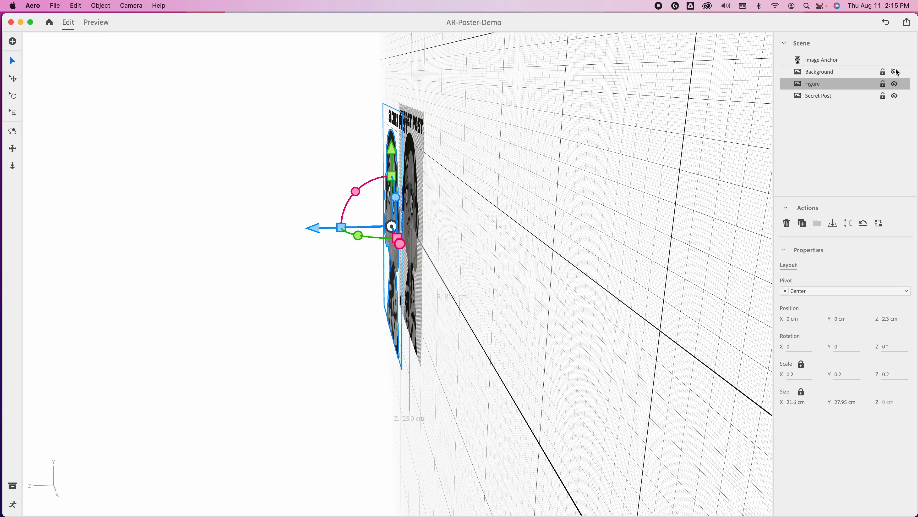
{"action": "left_click", "coordinate": [896, 71]}
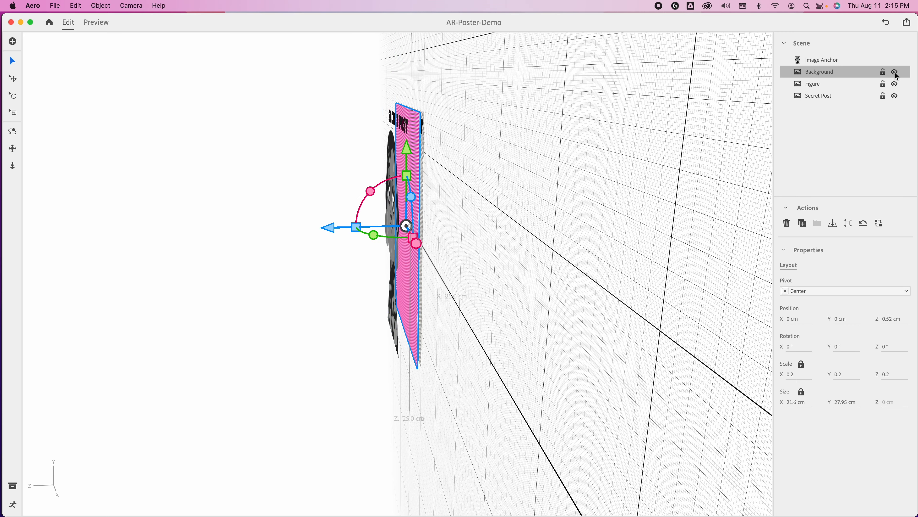
{"action": "left_click", "coordinate": [15, 139]}
{"action": "left_click_drag", "start_coordinate": [168, 252], "coordinate": [413, 280]}
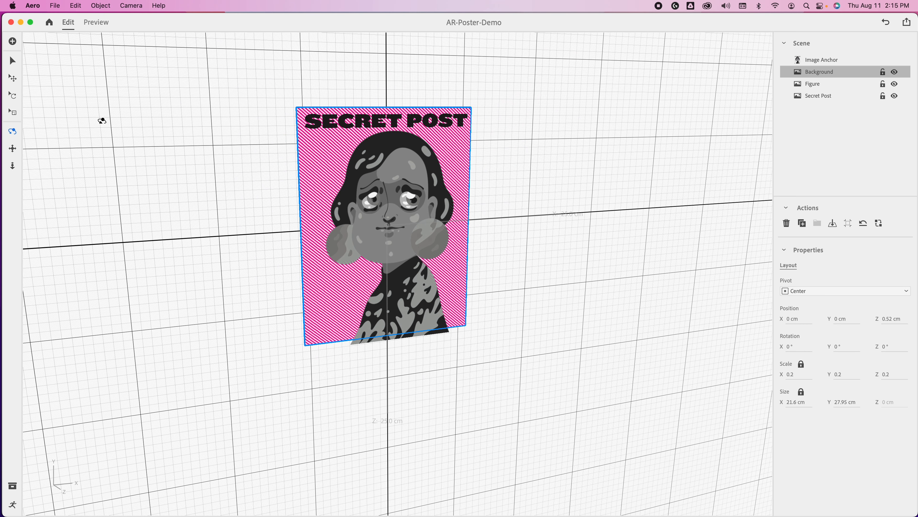
Try shifting Background along the X axis, undo it, and try bringing it forward to about Z 1.33 cm.
{"action": "left_click", "coordinate": [12, 61]}
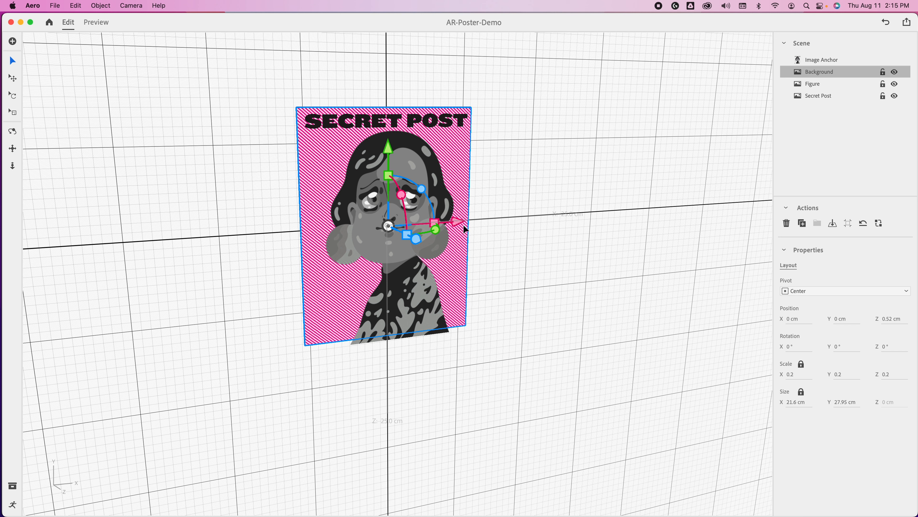
{"action": "left_click_drag", "start_coordinate": [459, 220], "coordinate": [483, 223]}
{"action": "key", "text": "super+z"}
{"action": "left_click_drag", "start_coordinate": [420, 241], "coordinate": [407, 257]}
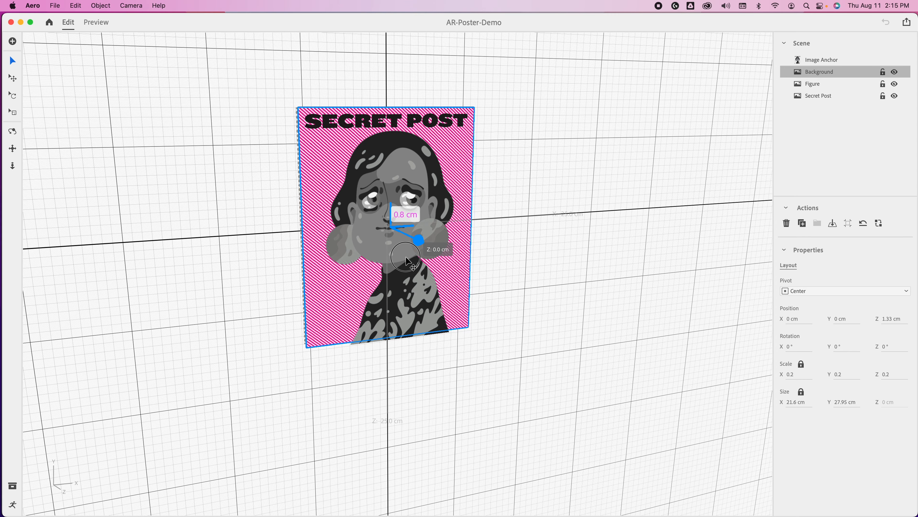
{"action": "left_click", "coordinate": [599, 268]}
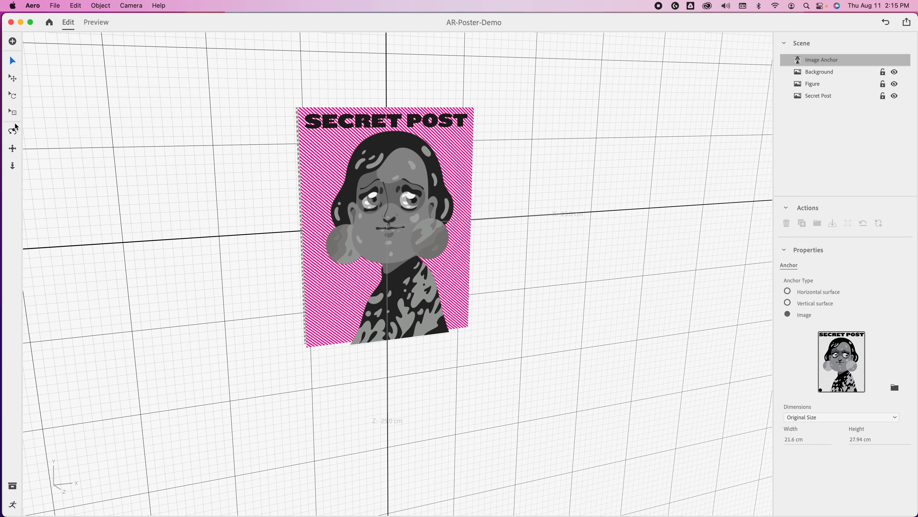
{"action": "left_click", "coordinate": [13, 131]}
{"action": "left_click_drag", "start_coordinate": [556, 257], "coordinate": [528, 240]}
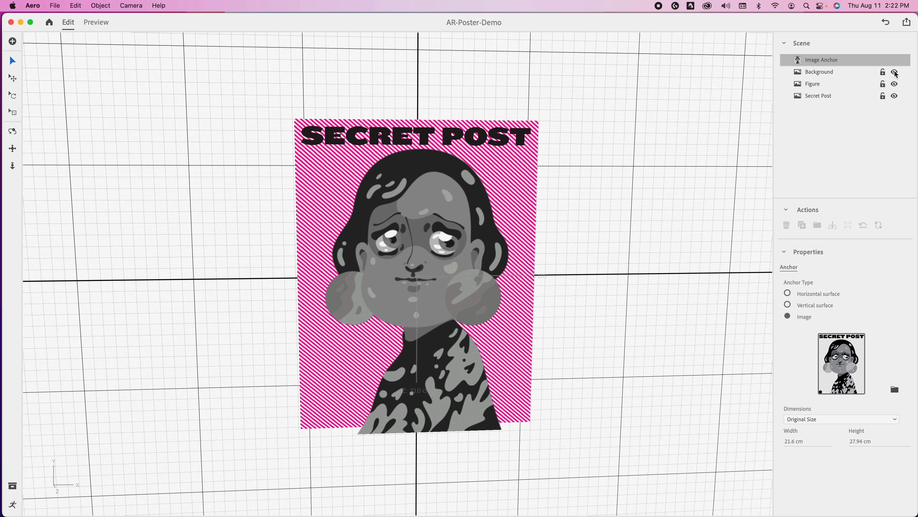
Give Background a Start trigger with a Play images action.
{"action": "left_click", "coordinate": [843, 76]}
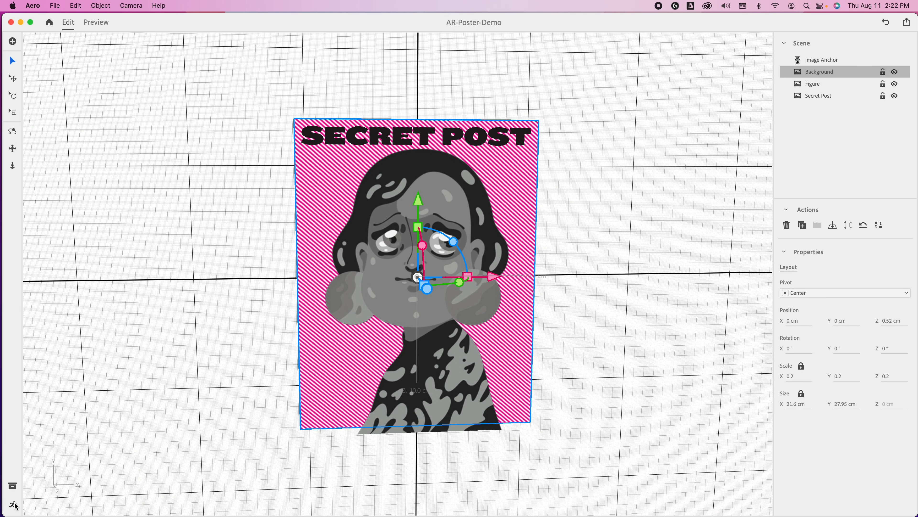
{"action": "left_click", "coordinate": [14, 504]}
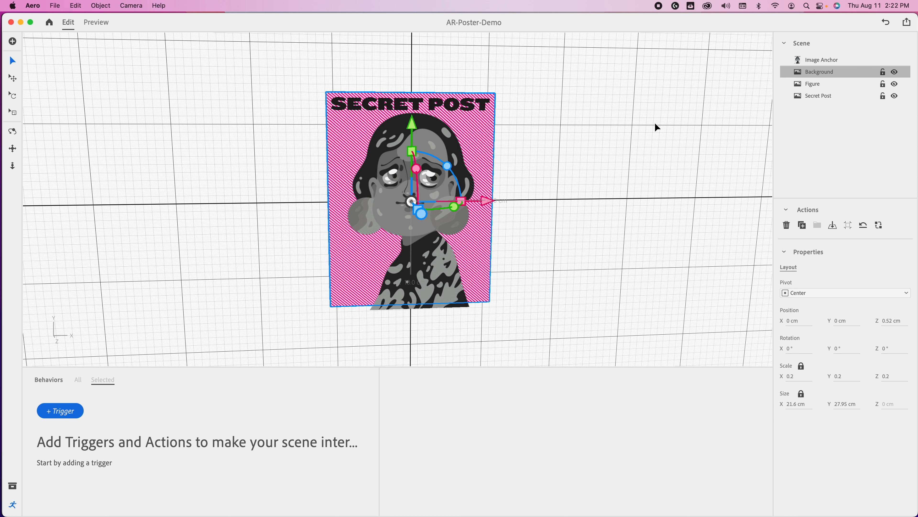
{"action": "left_click", "coordinate": [76, 412]}
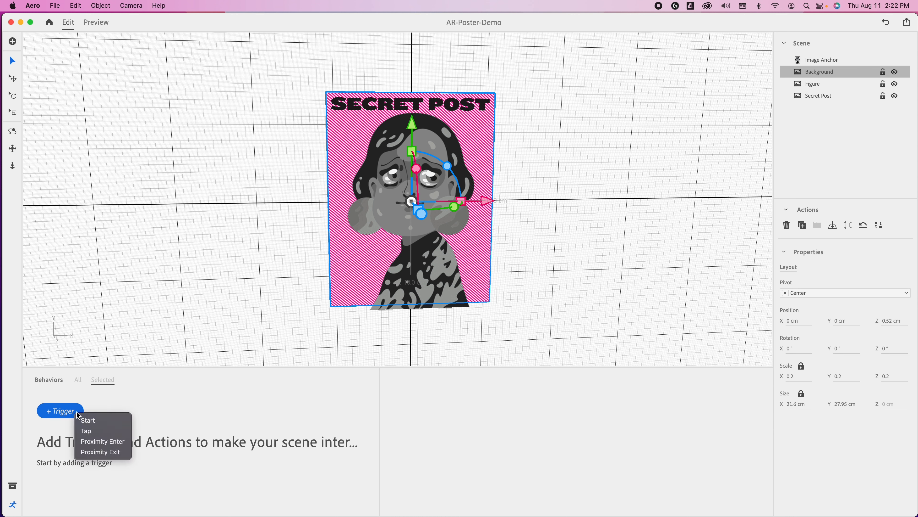
{"action": "left_click", "coordinate": [87, 421]}
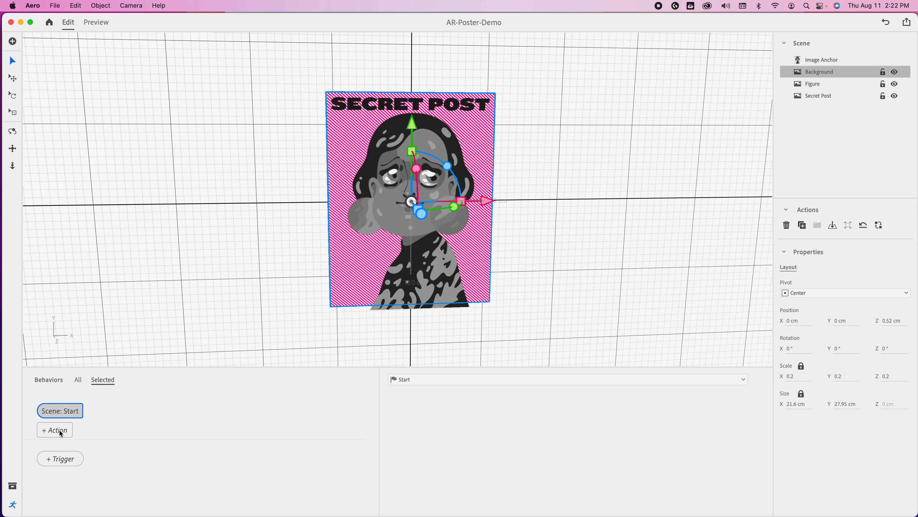
{"action": "left_click", "coordinate": [61, 431]}
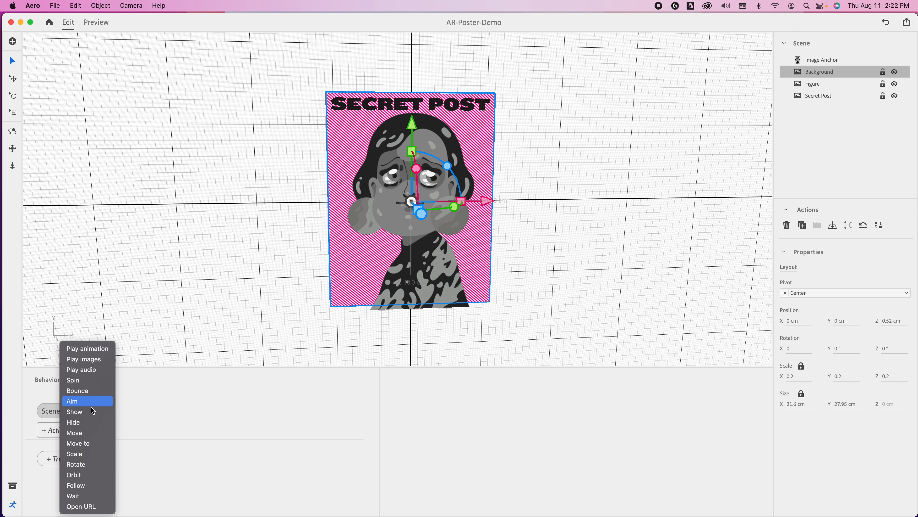
{"action": "left_click", "coordinate": [96, 363]}
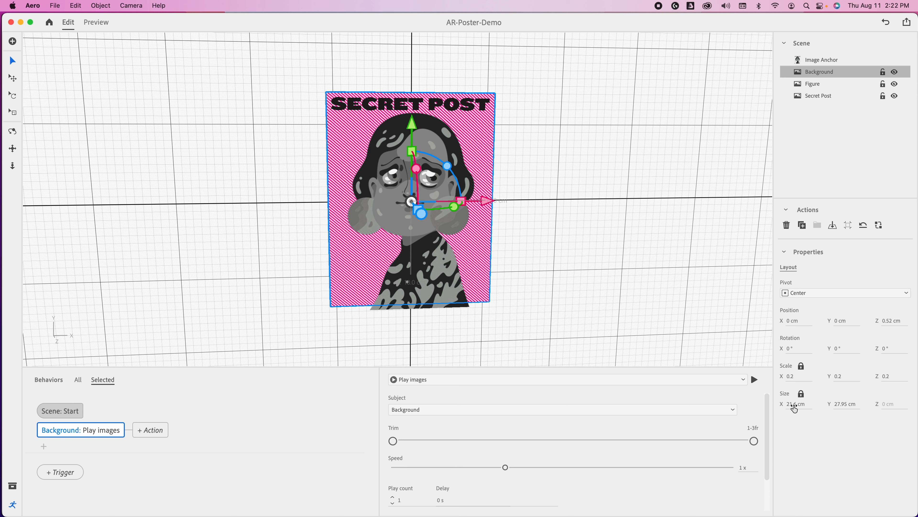
Test Background's Play images action and set it to repeat infinitely.
{"action": "left_click", "coordinate": [754, 380]}
{"action": "scroll", "coordinate": [509, 432], "scroll_direction": "down", "scroll_amount": 2}
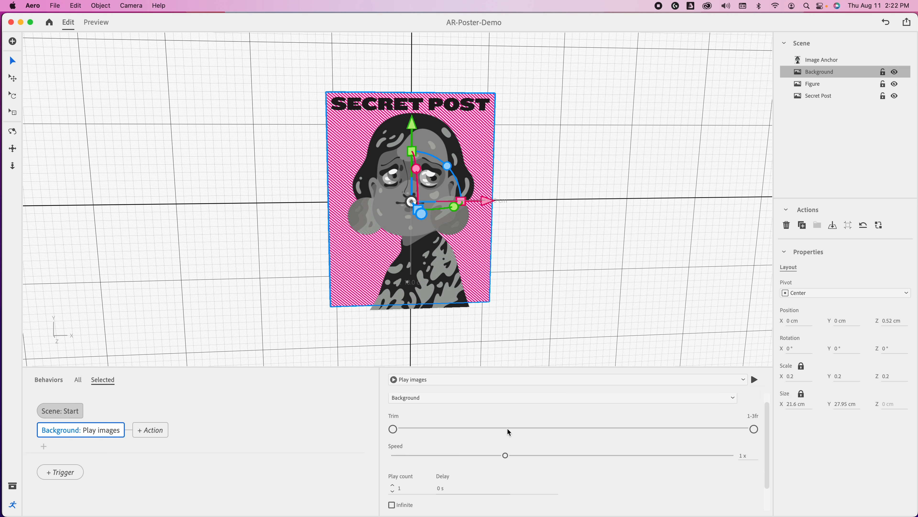
{"action": "scroll", "coordinate": [508, 433], "scroll_direction": "down", "scroll_amount": 1}
{"action": "left_click", "coordinate": [391, 475]}
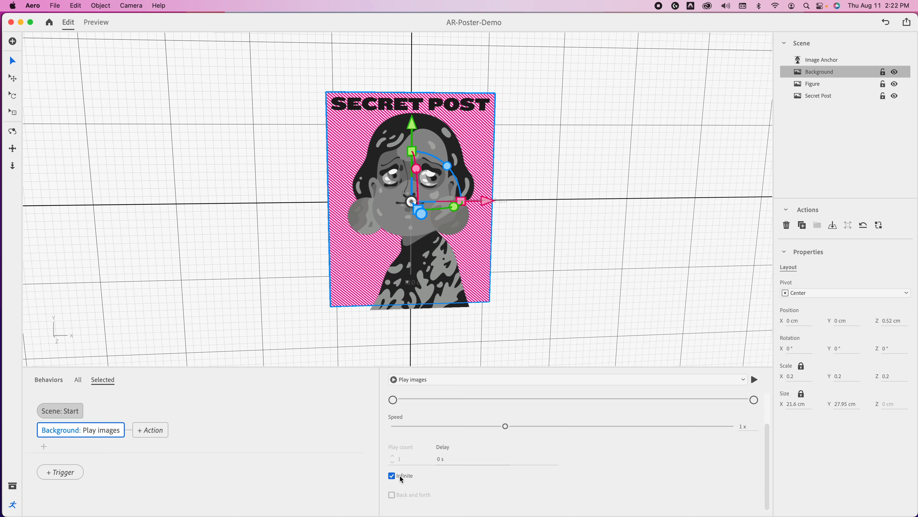
Play Background's looping images, check them in the scene preview, and return to editing.
{"action": "left_click", "coordinate": [747, 380]}
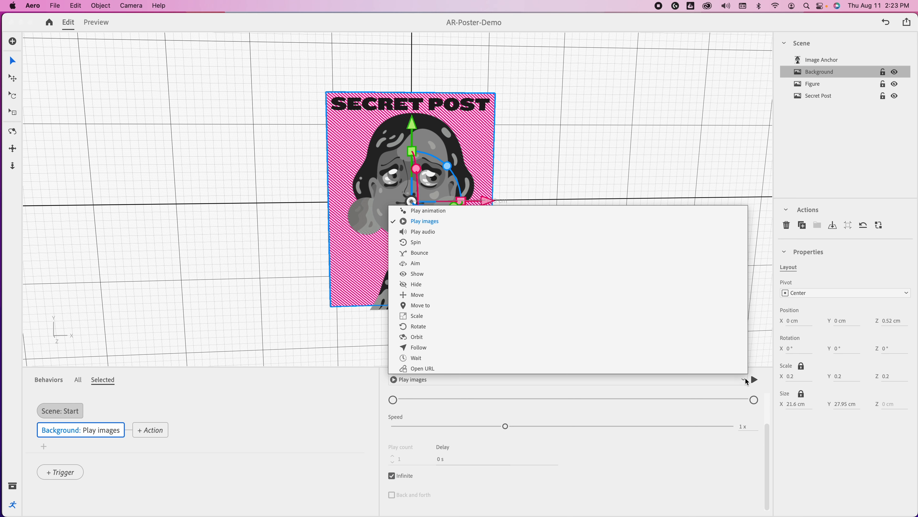
{"action": "left_click", "coordinate": [754, 379]}
{"action": "left_click", "coordinate": [753, 380]}
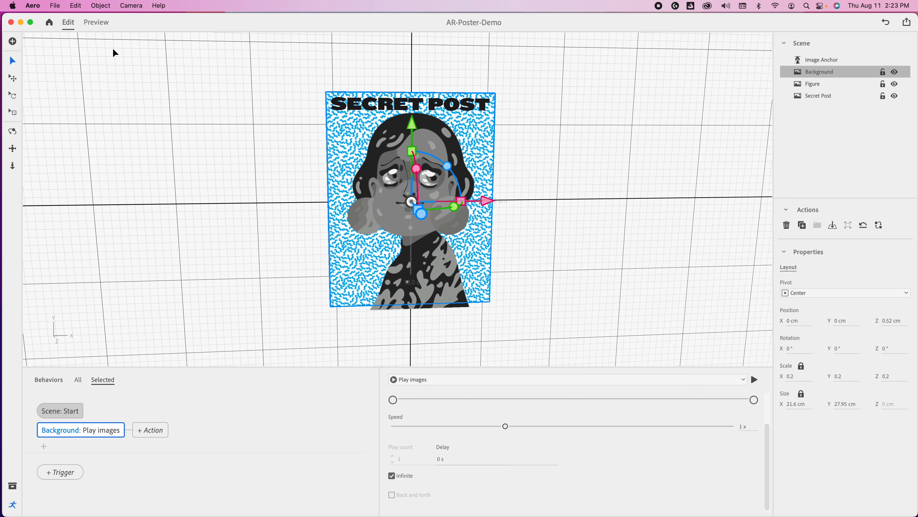
{"action": "left_click", "coordinate": [94, 23]}
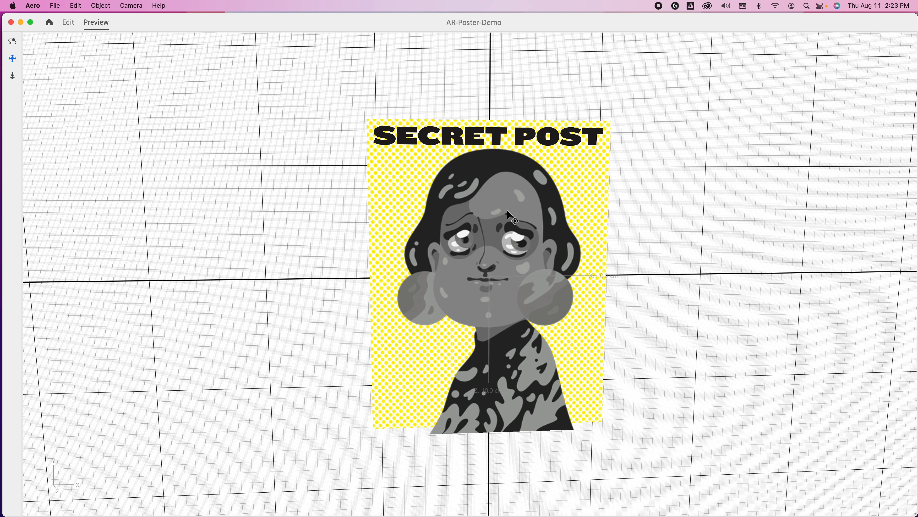
{"action": "left_click", "coordinate": [68, 23]}
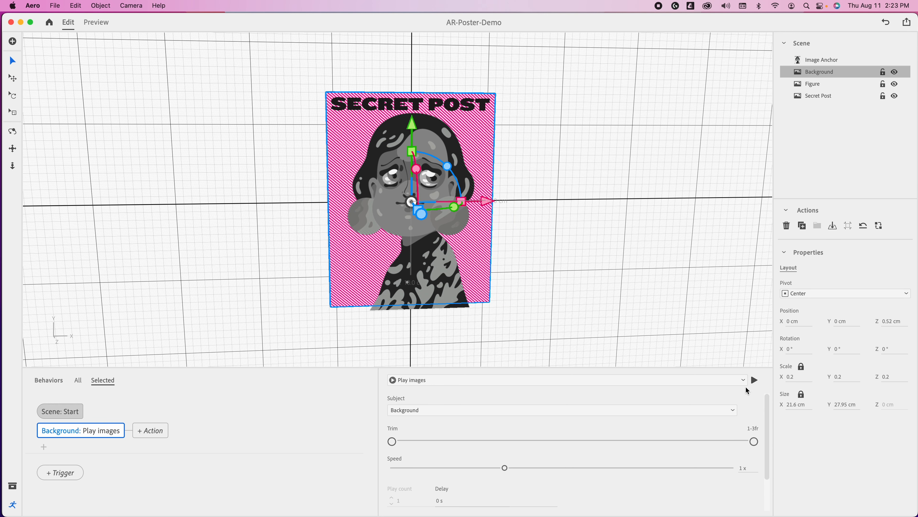
Give Figure a Start trigger with a Play images action.
{"action": "left_click", "coordinate": [815, 85]}
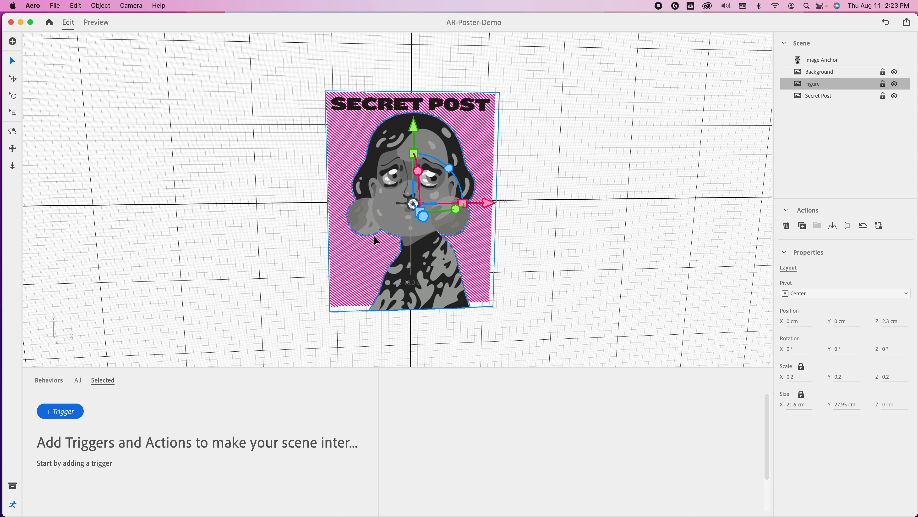
{"action": "left_click", "coordinate": [68, 415]}
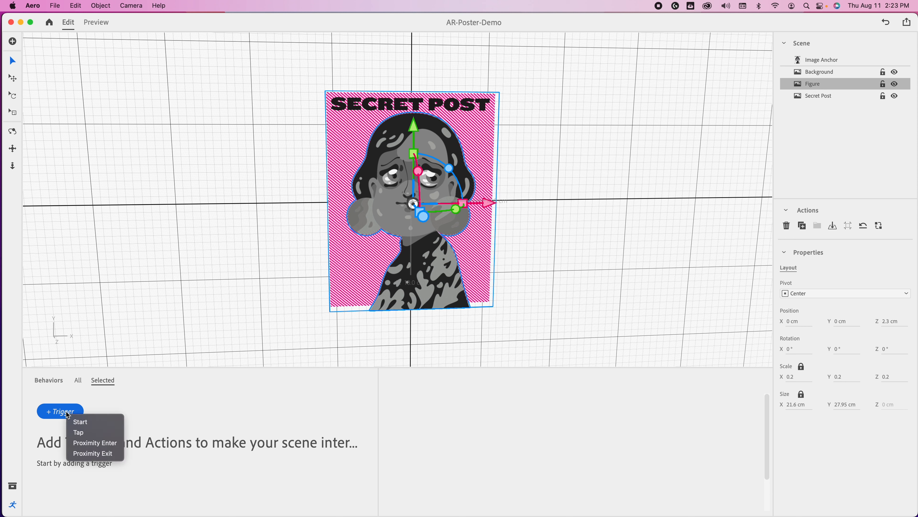
{"action": "left_click", "coordinate": [80, 422]}
{"action": "left_click", "coordinate": [65, 430]}
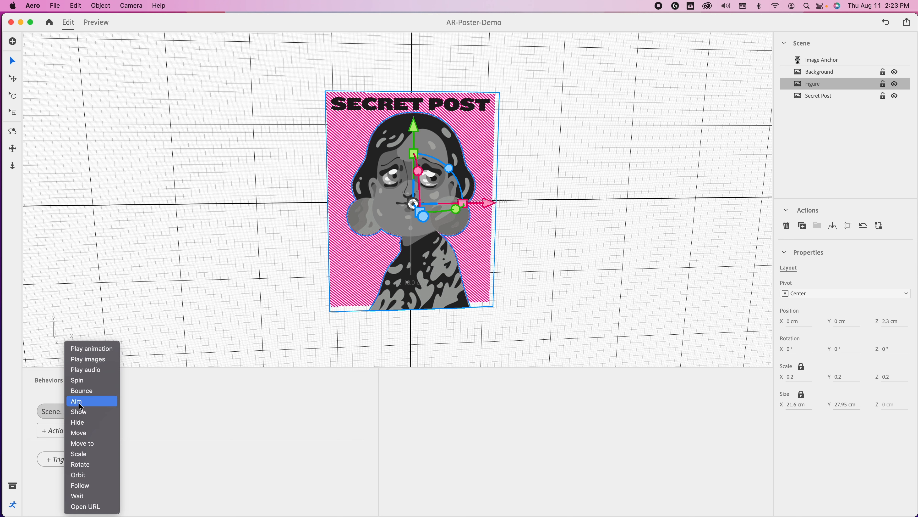
{"action": "left_click", "coordinate": [102, 360]}
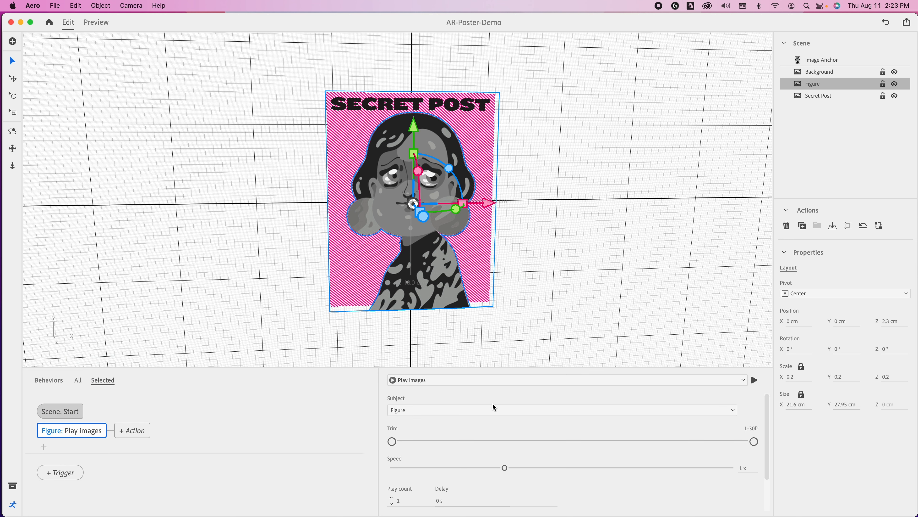
Test Figure's Play images action and slow its speed to 0.6x.
{"action": "left_click", "coordinate": [755, 380]}
{"action": "scroll", "coordinate": [474, 418], "scroll_direction": "down", "scroll_amount": 2}
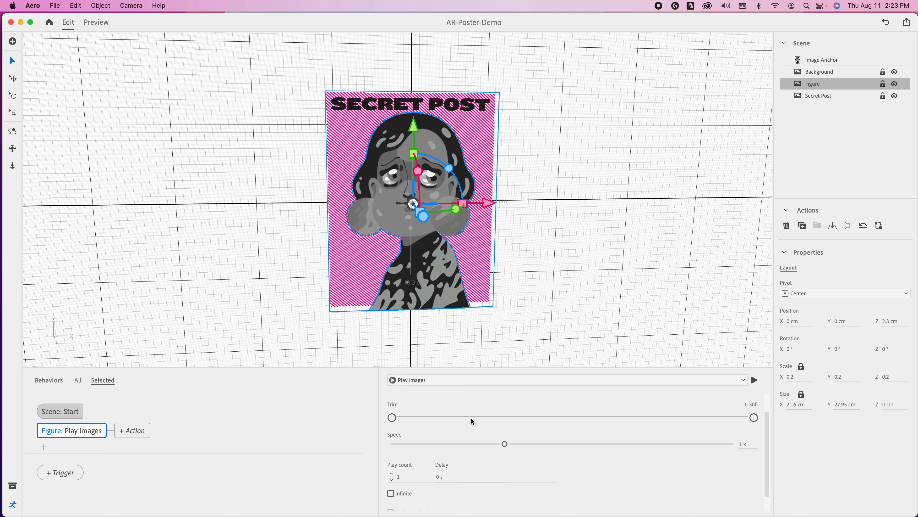
{"action": "left_click_drag", "start_coordinate": [505, 444], "coordinate": [407, 445]}
{"action": "scroll", "coordinate": [459, 461], "scroll_direction": "down", "scroll_amount": 1}
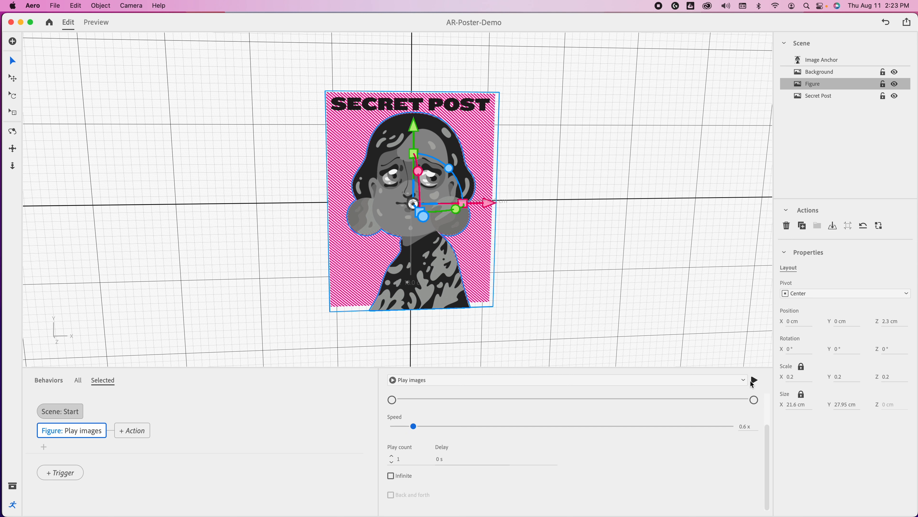
Play Figure's slowed image sequence, check it in the scene preview, and return to editing.
{"action": "left_click", "coordinate": [754, 379]}
{"action": "left_click", "coordinate": [89, 21]}
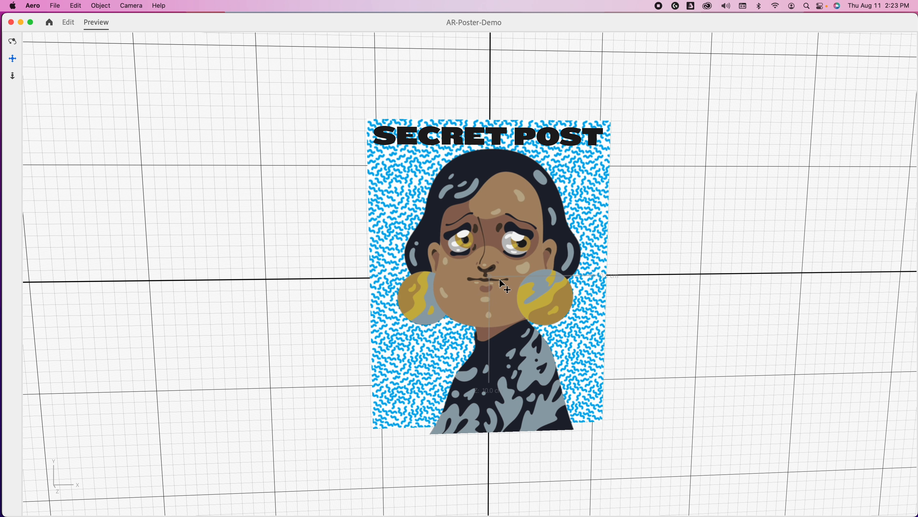
{"action": "left_click", "coordinate": [71, 29]}
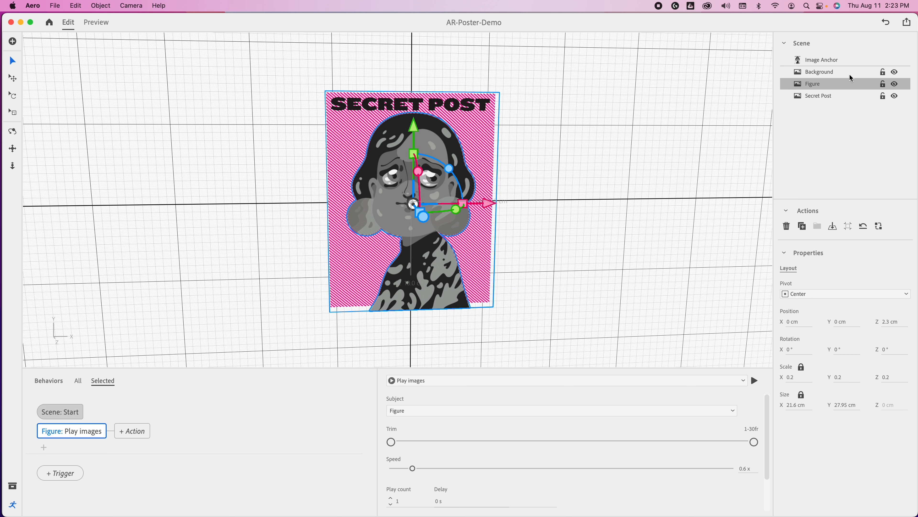
Give Secret Post a Start trigger with a Show action and bring the action's remaining settings into view.
{"action": "left_click", "coordinate": [825, 97]}
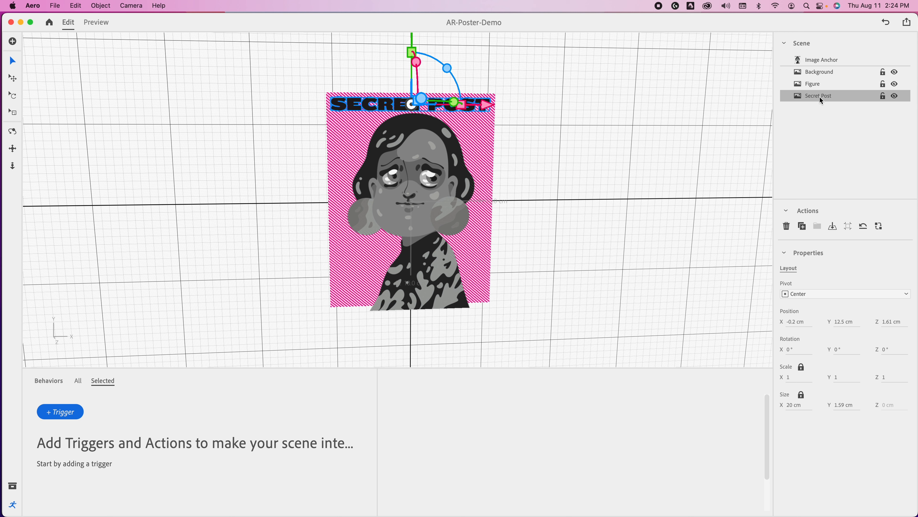
{"action": "left_click", "coordinate": [76, 413]}
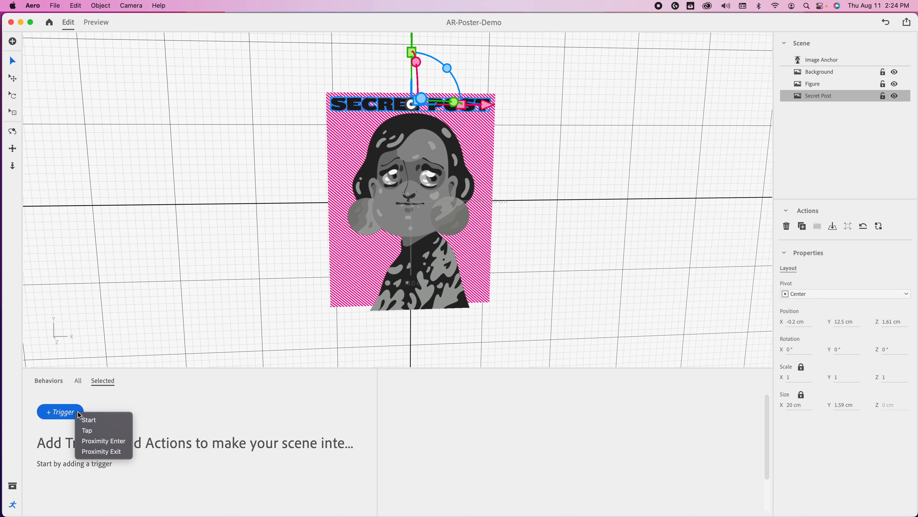
{"action": "left_click", "coordinate": [89, 421]}
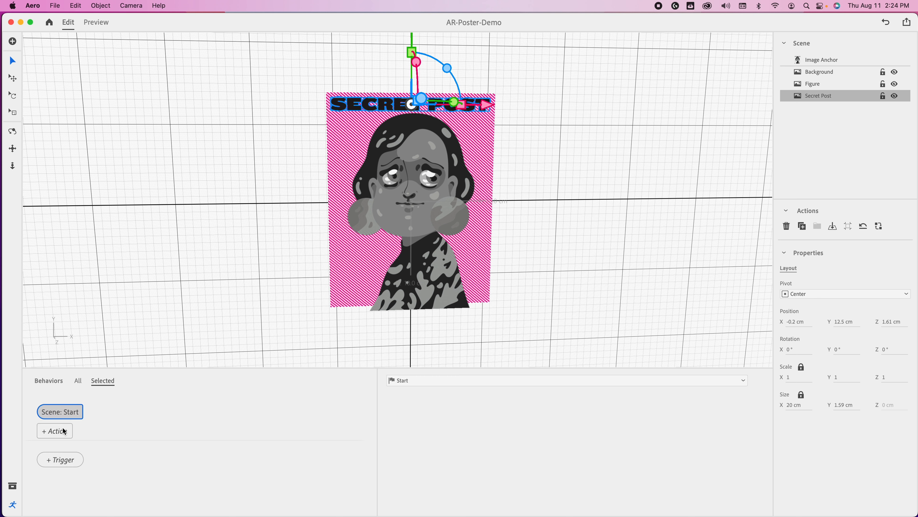
{"action": "left_click", "coordinate": [64, 431]}
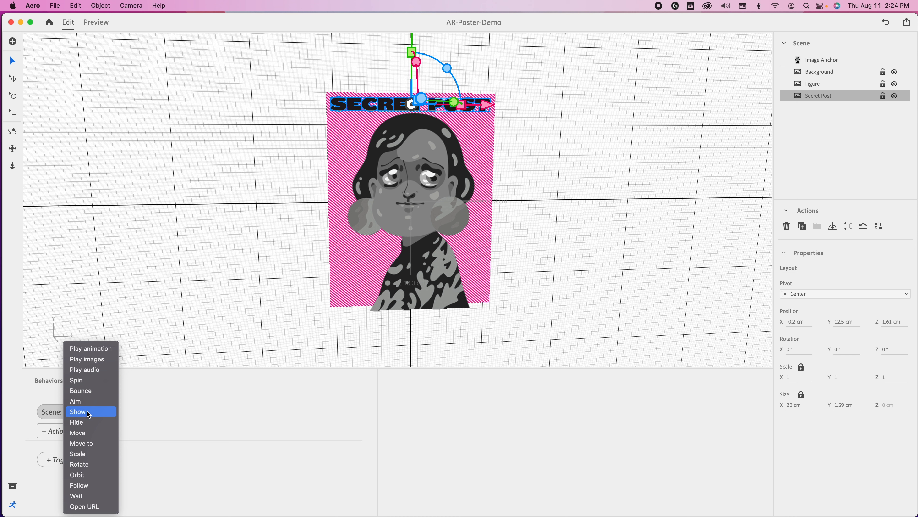
{"action": "left_click", "coordinate": [89, 414]}
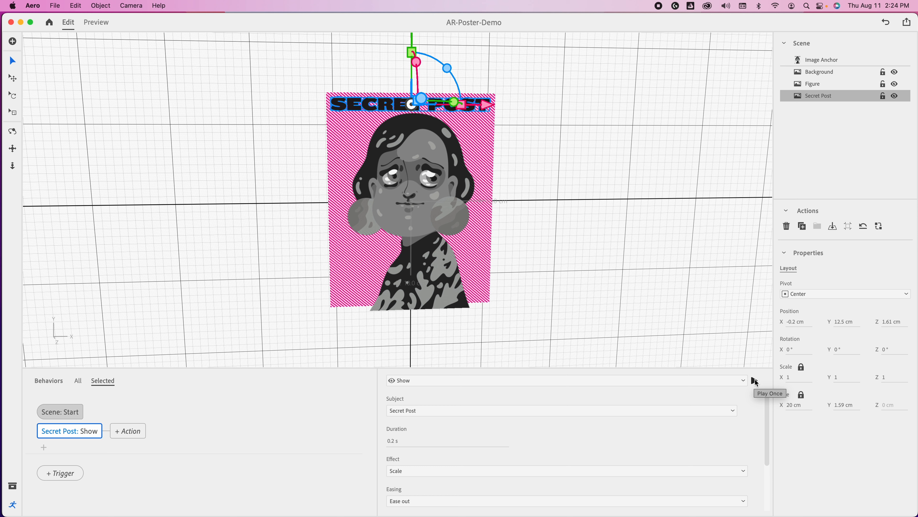
{"action": "scroll", "coordinate": [622, 428], "scroll_direction": "down", "scroll_amount": 2}
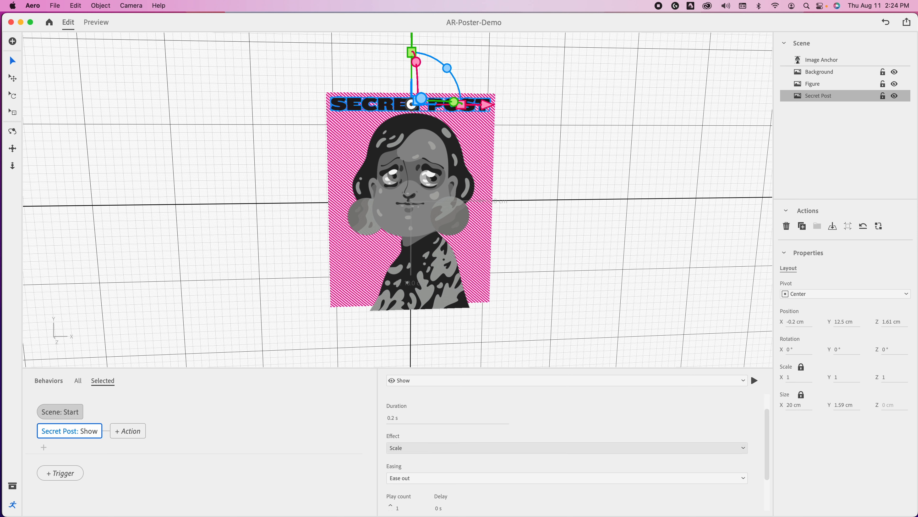
Set the effect of Secret Post's Show action to Fade, and play Figure's Play images action to check its timing.
{"action": "left_click", "coordinate": [431, 445]}
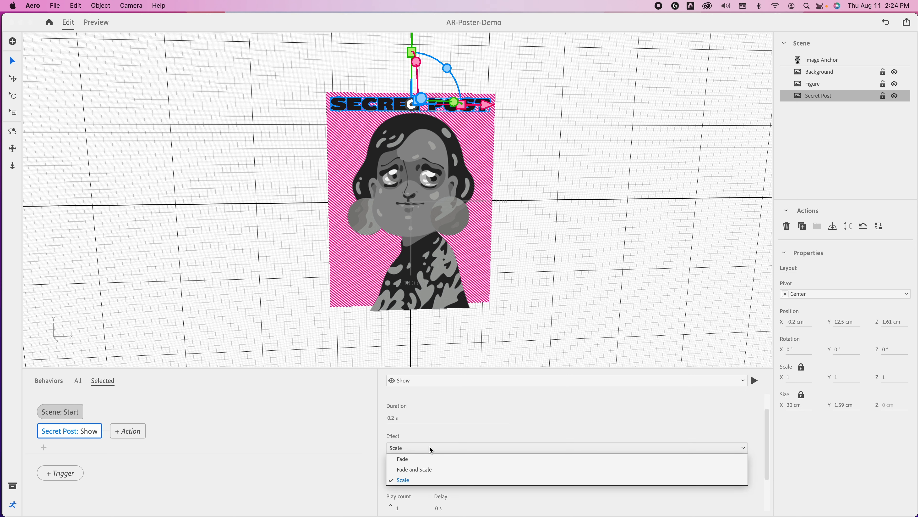
{"action": "left_click", "coordinate": [424, 459]}
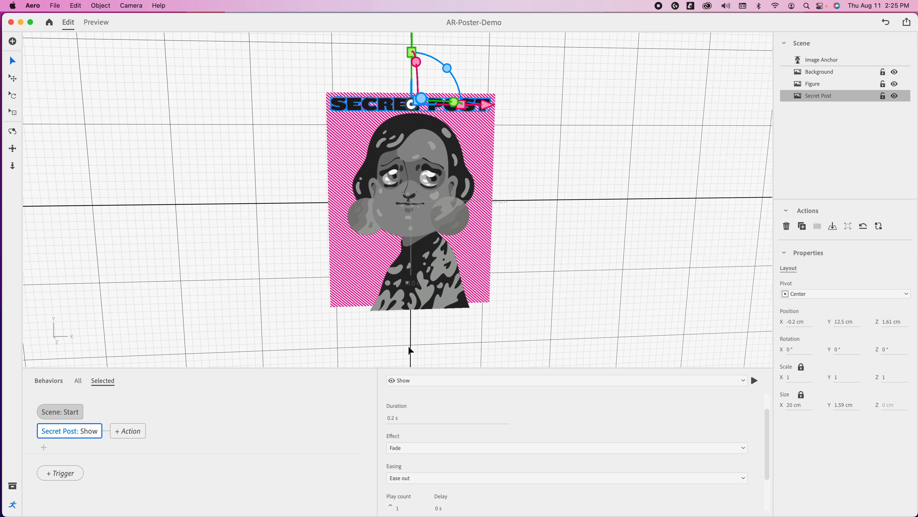
{"action": "left_click", "coordinate": [826, 86]}
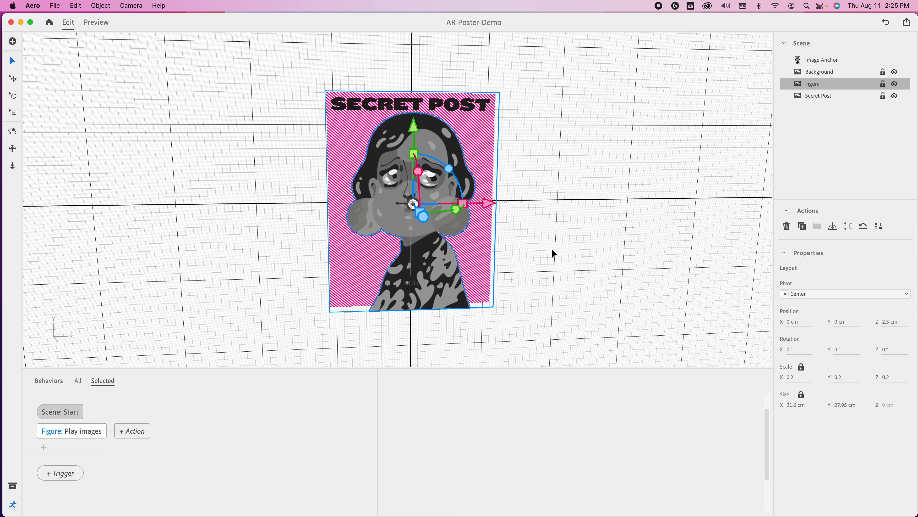
{"action": "left_click", "coordinate": [91, 431]}
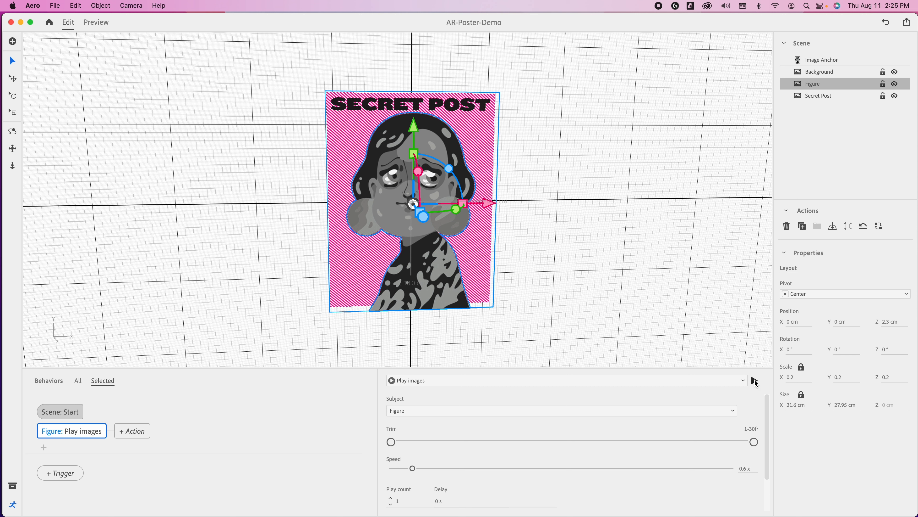
{"action": "left_click", "coordinate": [755, 380]}
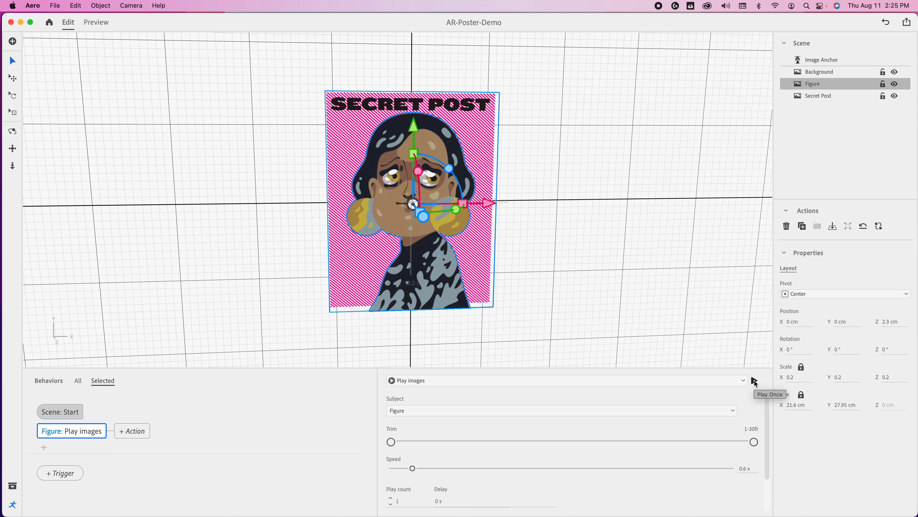
Set the duration of Secret Post's Show action to 2 s and play the action once.
{"action": "left_click", "coordinate": [832, 96]}
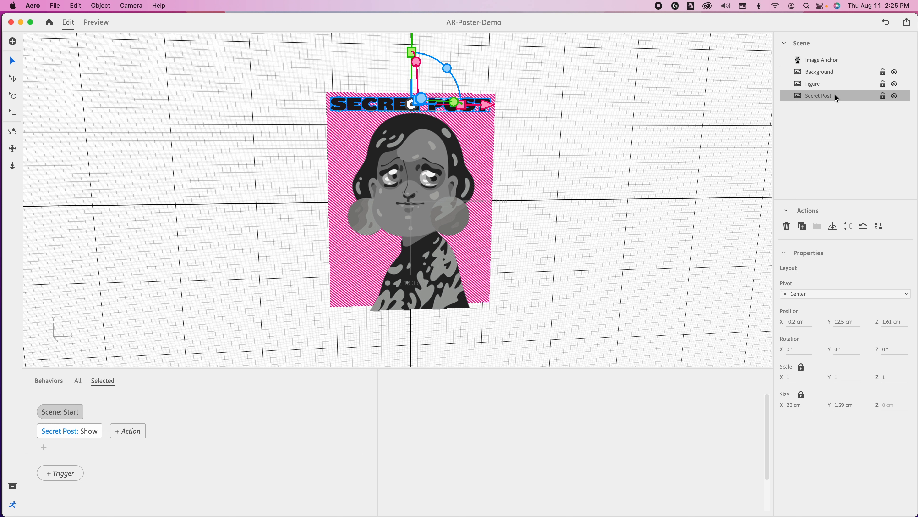
{"action": "left_click", "coordinate": [79, 436]}
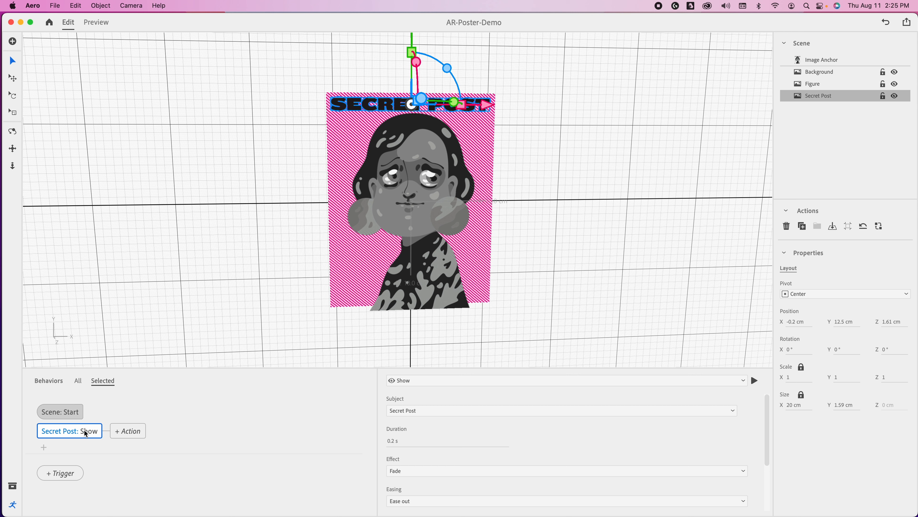
{"action": "left_click", "coordinate": [392, 439]}
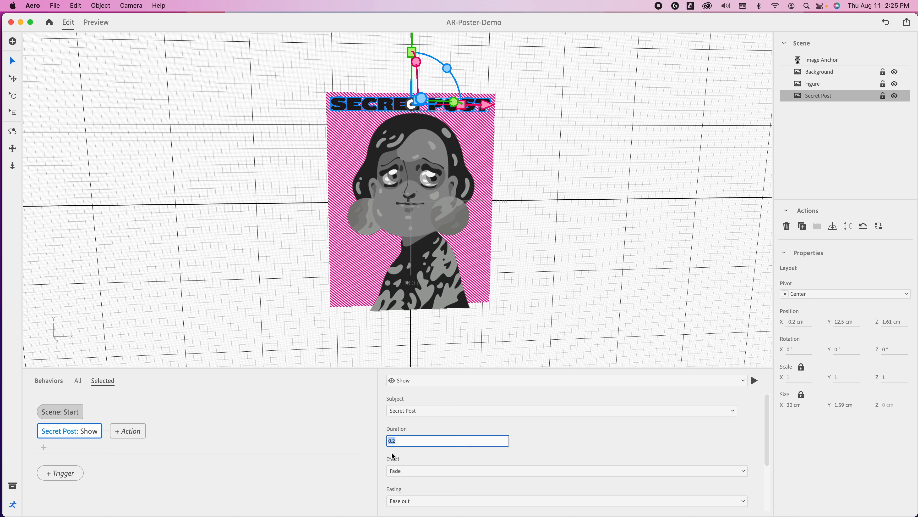
{"action": "type", "text": "2s"}
{"action": "left_click", "coordinate": [755, 380]}
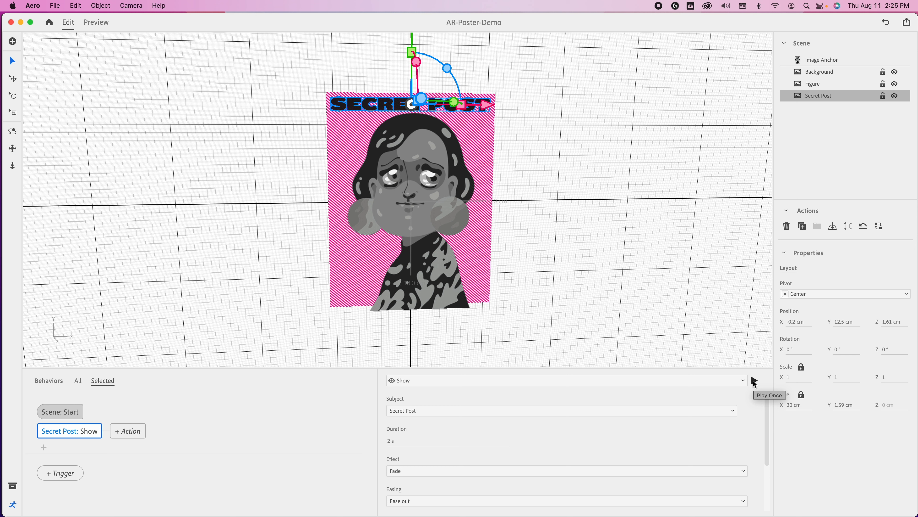
Set the easing of Secret Post's Show action to Linear, replay it, and bring its remaining settings into view.
{"action": "scroll", "coordinate": [476, 476], "scroll_direction": "down", "scroll_amount": 1}
{"action": "left_click", "coordinate": [427, 485]}
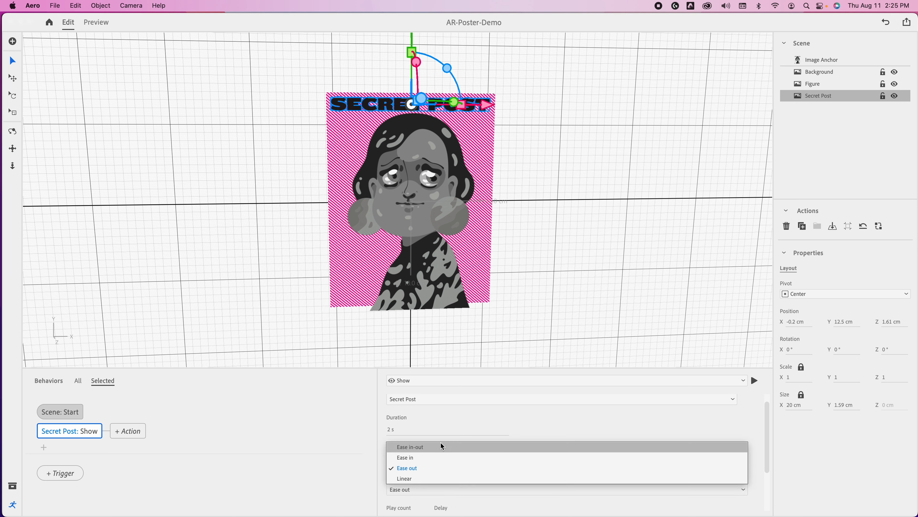
{"action": "left_click", "coordinate": [433, 479]}
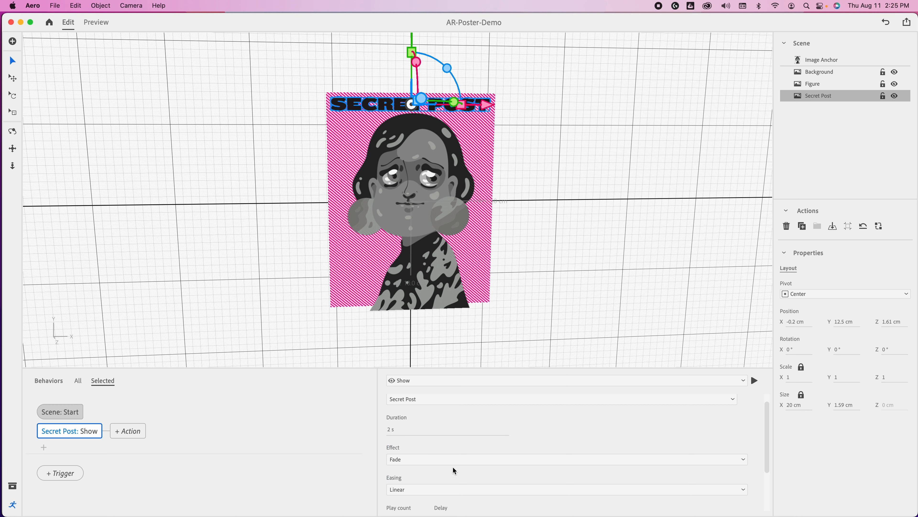
{"action": "left_click", "coordinate": [755, 381]}
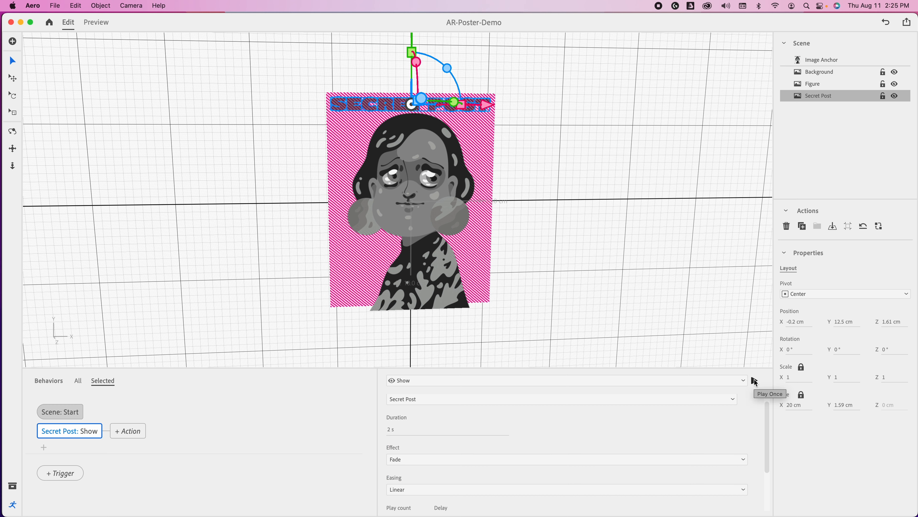
{"action": "scroll", "coordinate": [449, 478], "scroll_direction": "down", "scroll_amount": 3}
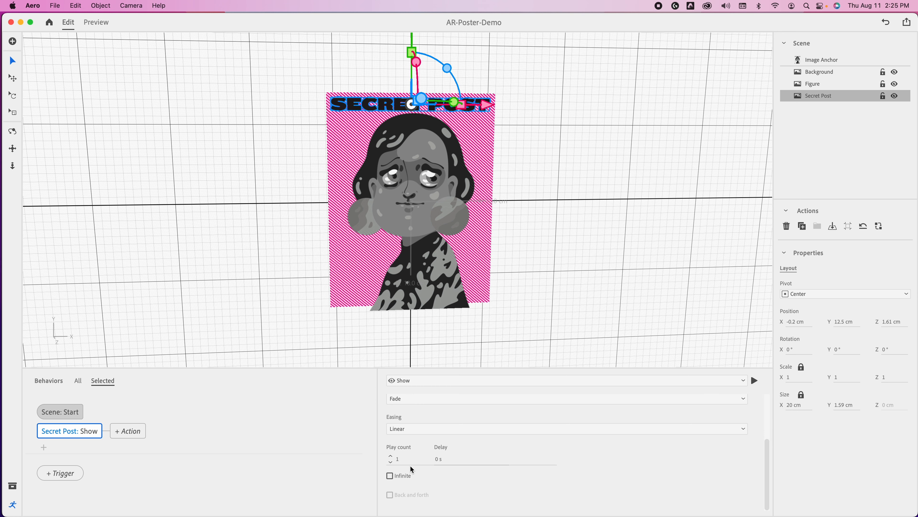
Preview the whole scene twice to check Secret Post's fade-in alongside the other layers, returning to editing each time.
{"action": "left_click", "coordinate": [103, 25]}
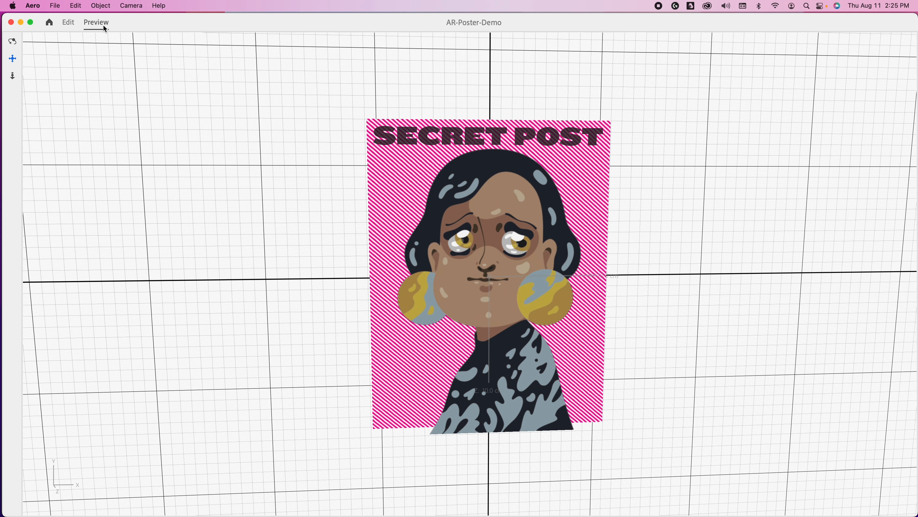
{"action": "left_click", "coordinate": [68, 22]}
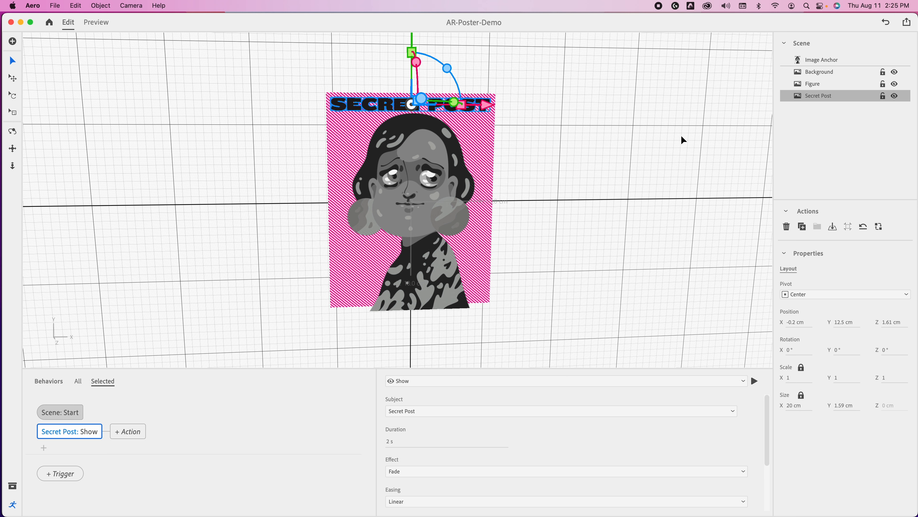
{"action": "left_click", "coordinate": [106, 26]}
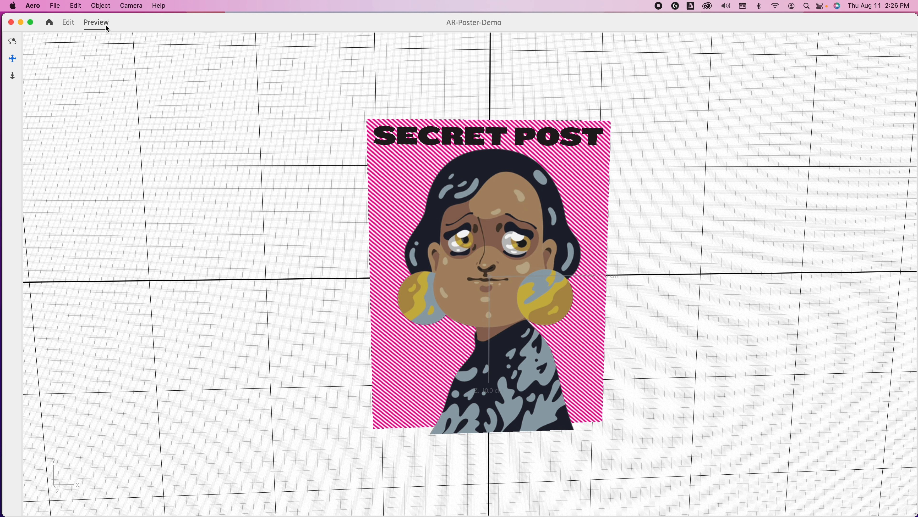
{"action": "left_click", "coordinate": [75, 22]}
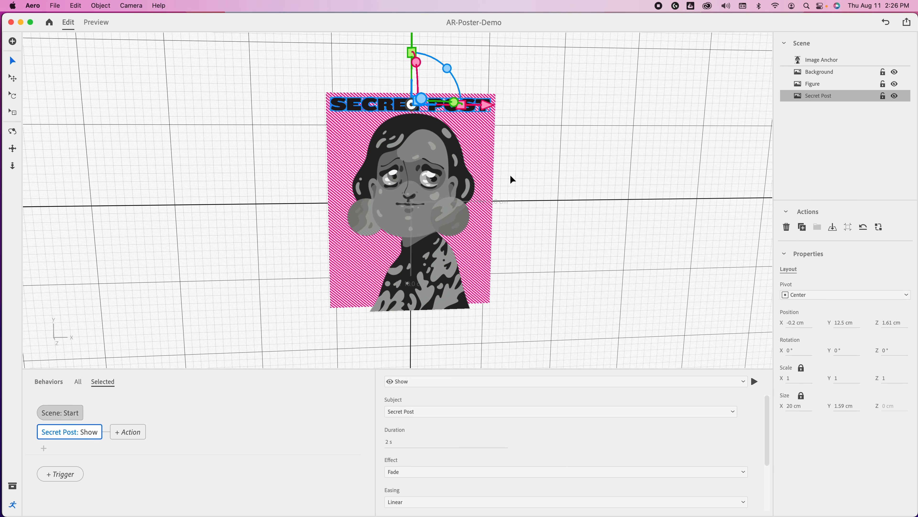
Add a Show action to Background's Start trigger and place it before the Play images action.
{"action": "left_click", "coordinate": [841, 72]}
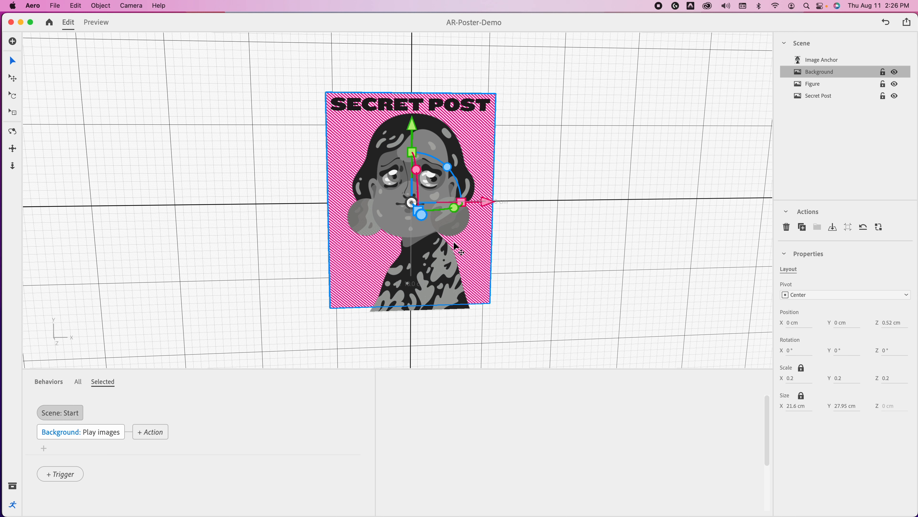
{"action": "left_click", "coordinate": [160, 433]}
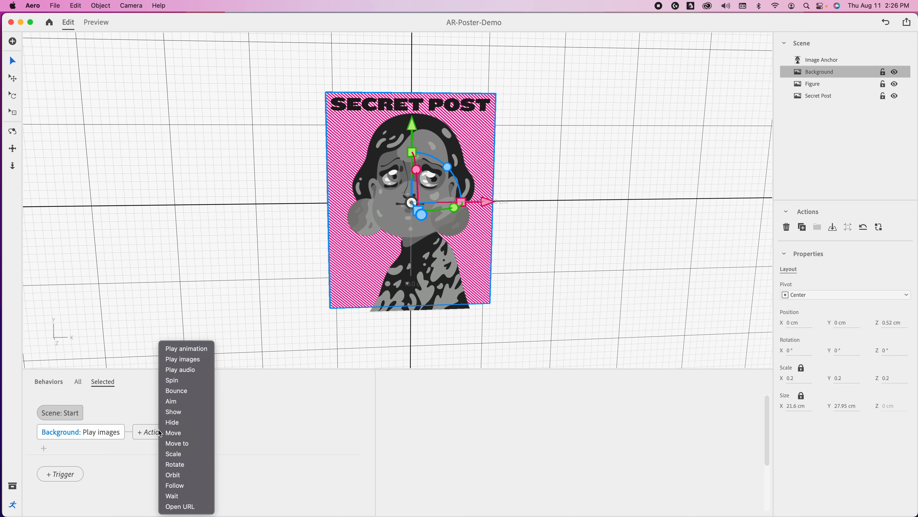
{"action": "left_click", "coordinate": [188, 412]}
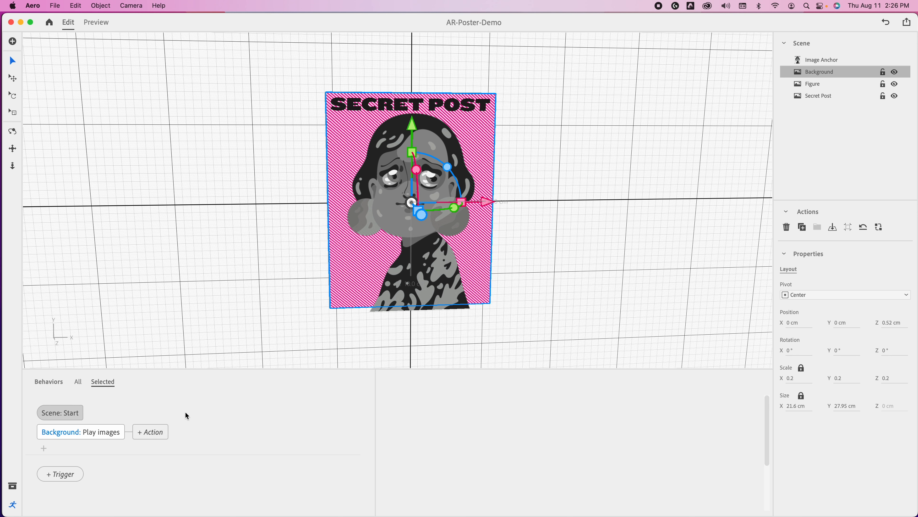
{"action": "left_click_drag", "start_coordinate": [184, 431], "coordinate": [105, 436]}
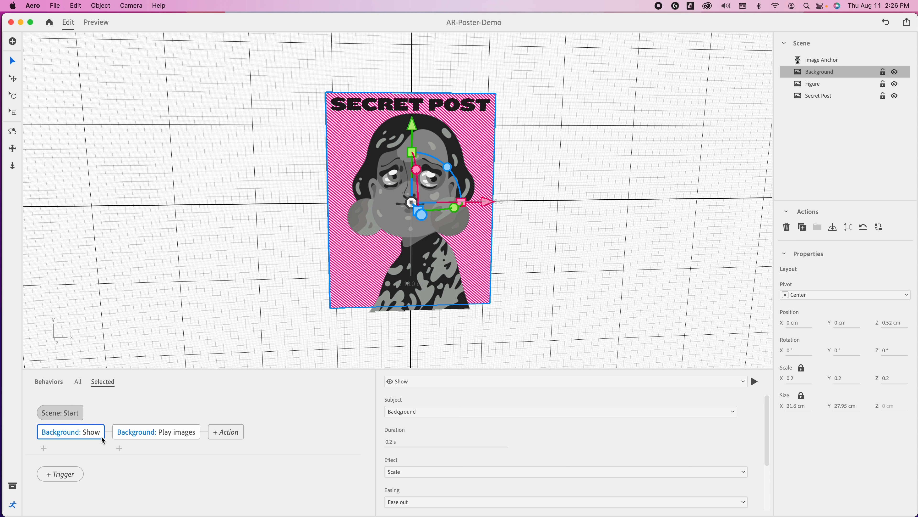
Test Background's Show action with the Scale effect, set its effect to Fade, and play it again.
{"action": "scroll", "coordinate": [427, 467], "scroll_direction": "down", "scroll_amount": 1}
{"action": "left_click", "coordinate": [416, 464]}
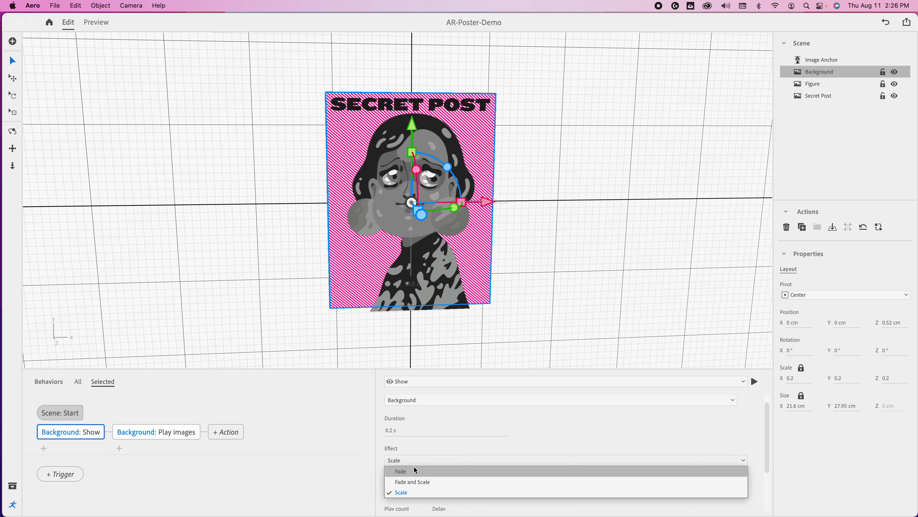
{"action": "left_click", "coordinate": [744, 381]}
{"action": "left_click", "coordinate": [755, 381]}
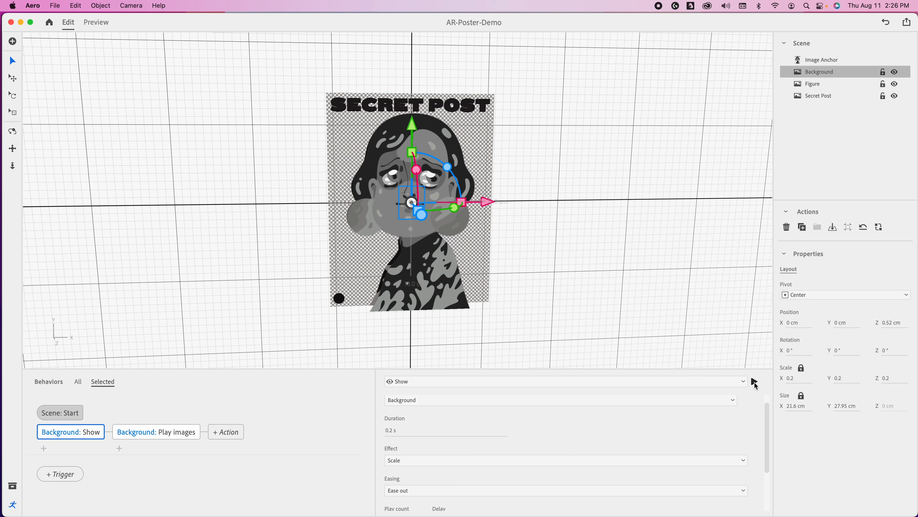
{"action": "left_click", "coordinate": [418, 460]}
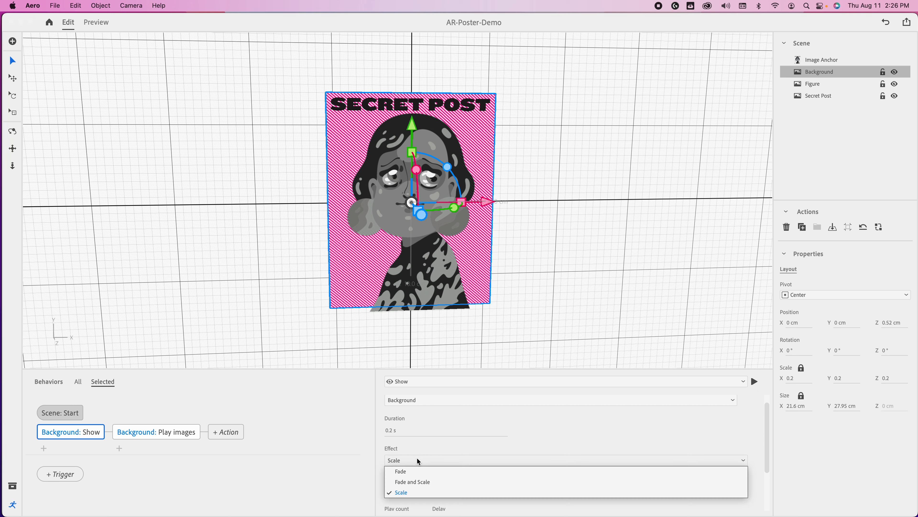
{"action": "left_click", "coordinate": [417, 472]}
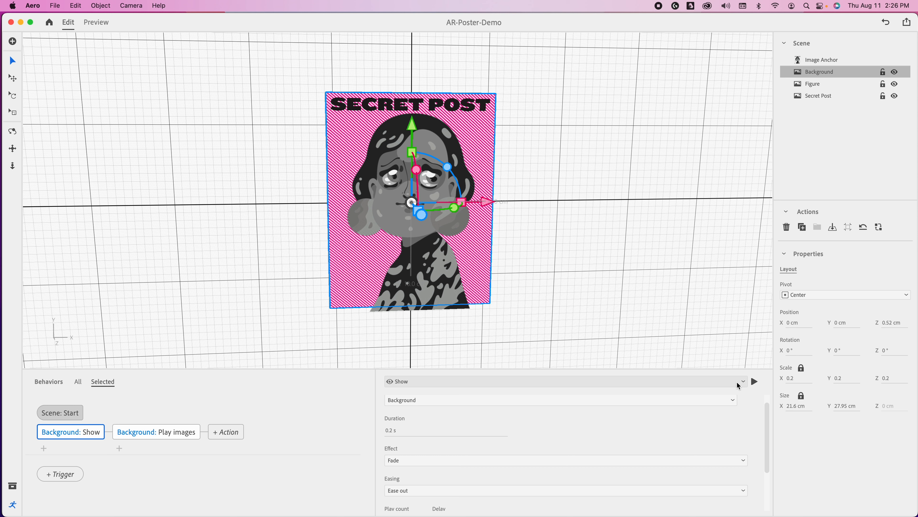
{"action": "left_click", "coordinate": [756, 381]}
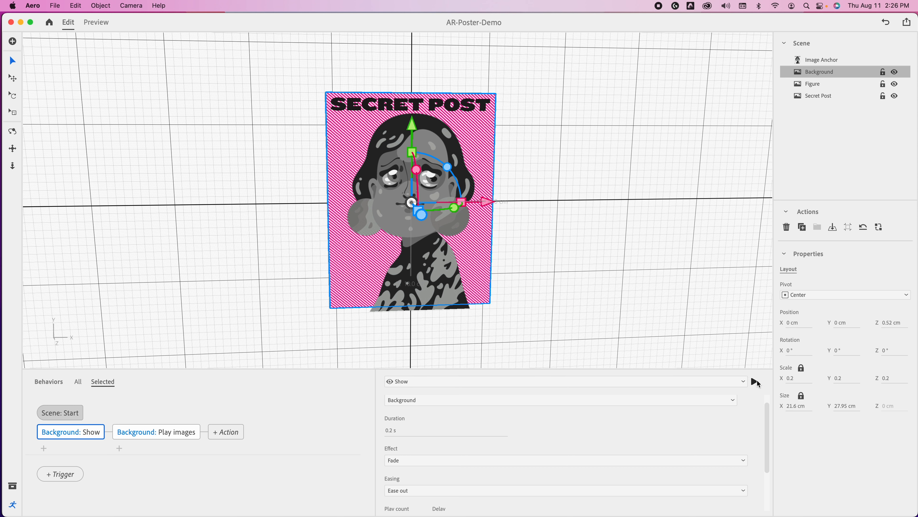
Set Background's Show action to a 2.1 s duration with Linear easing, playing it to check the fade.
{"action": "left_click_drag", "start_coordinate": [388, 431], "coordinate": [399, 430]}
{"action": "left_click", "coordinate": [755, 381]}
{"action": "left_click_drag", "start_coordinate": [391, 431], "coordinate": [392, 431]}
{"action": "left_click", "coordinate": [754, 381]}
{"action": "scroll", "coordinate": [572, 471], "scroll_direction": "down", "scroll_amount": 1}
{"action": "left_click", "coordinate": [434, 469]}
{"action": "left_click", "coordinate": [428, 510]}
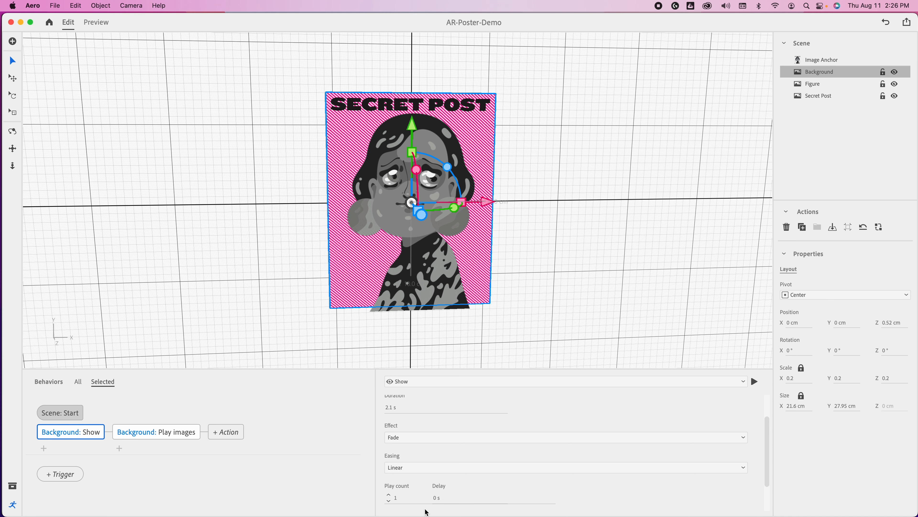
{"action": "left_click", "coordinate": [756, 382]}
Preview the scene twice to check Background's fade followed by its image sequence, and return to editing.
{"action": "left_click", "coordinate": [96, 22]}
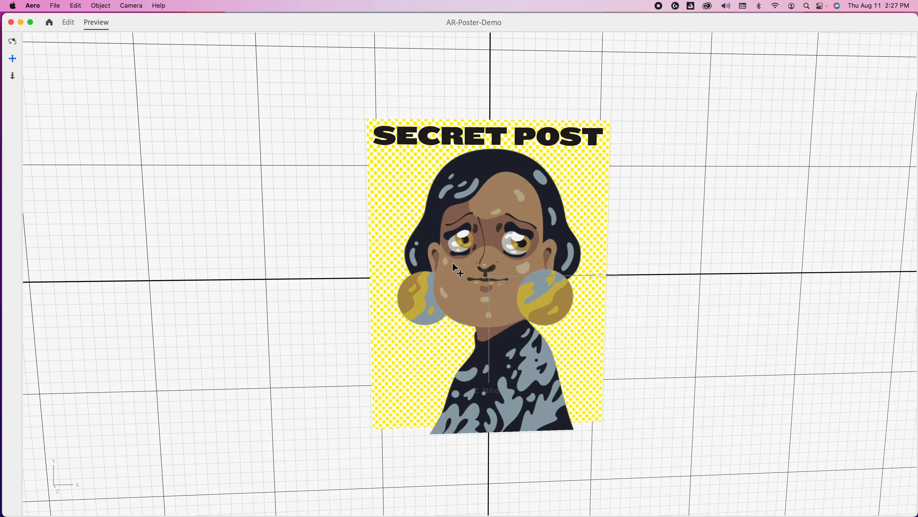
{"action": "left_click", "coordinate": [69, 24]}
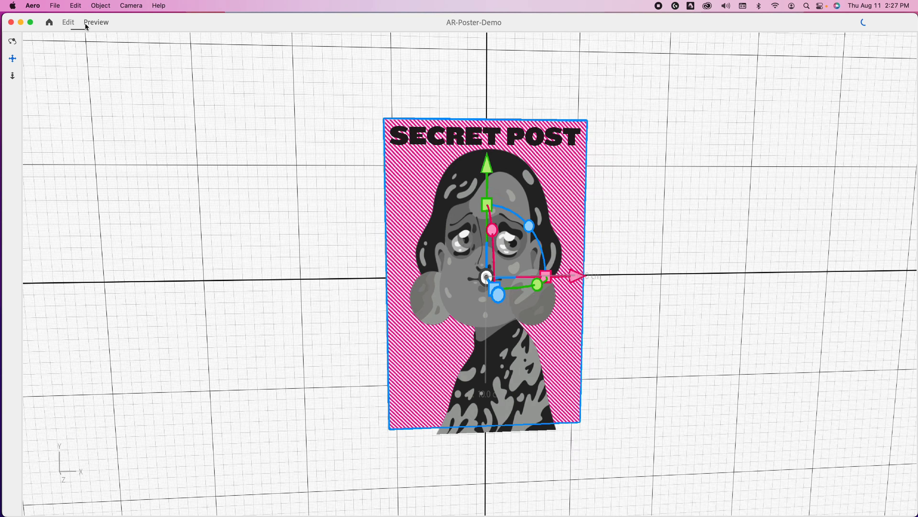
{"action": "left_click", "coordinate": [86, 26]}
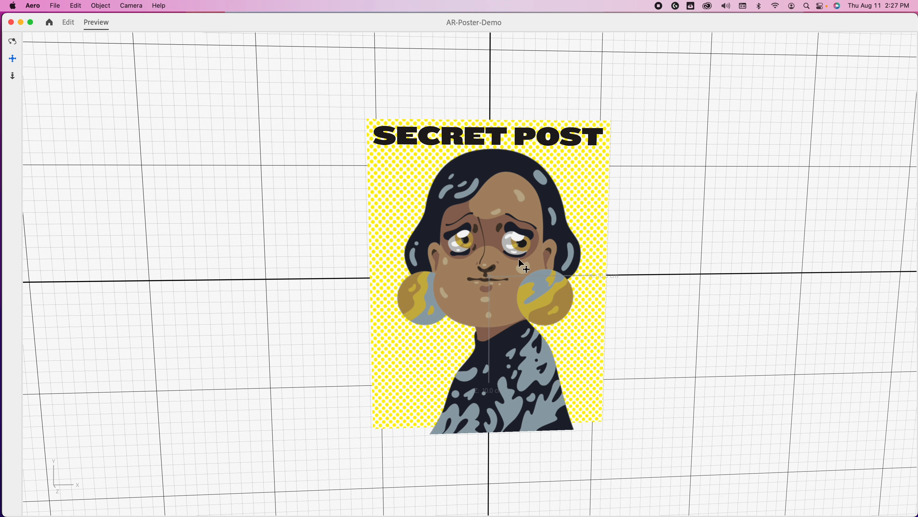
{"action": "left_click", "coordinate": [68, 23]}
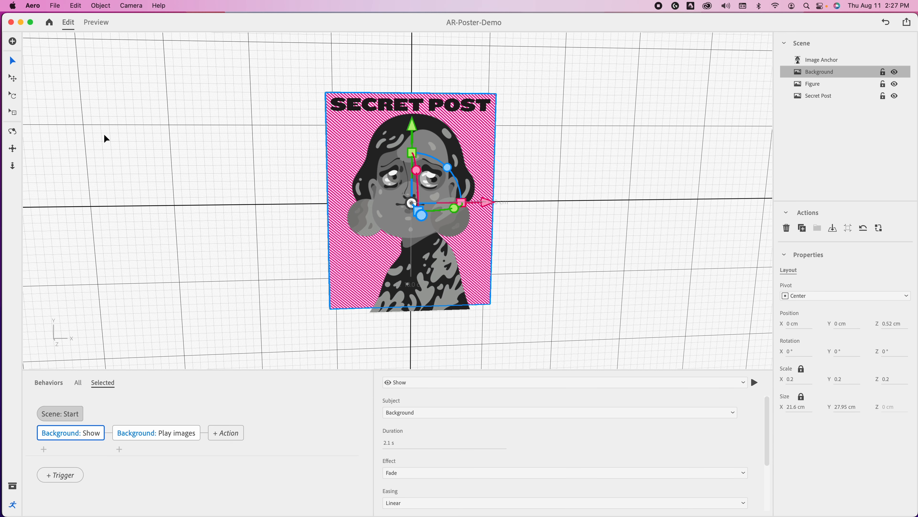
Try grouping Background's Play images action with its Show action, preview the scene, and undo the grouping.
{"action": "left_click_drag", "start_coordinate": [153, 434], "coordinate": [73, 442]}
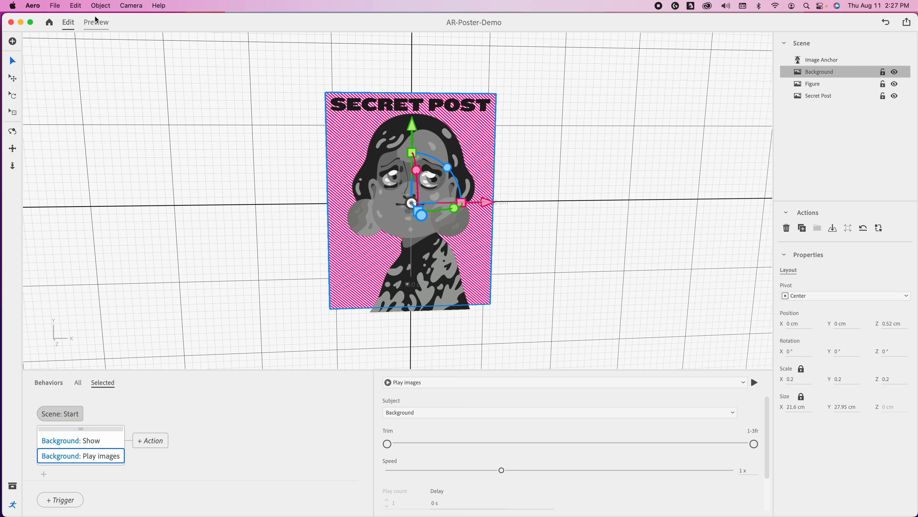
{"action": "left_click", "coordinate": [97, 23]}
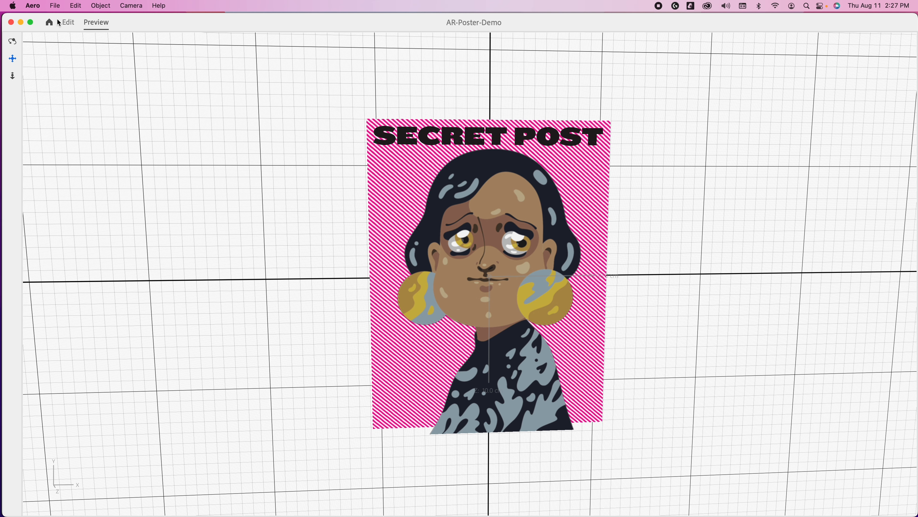
{"action": "left_click", "coordinate": [71, 23]}
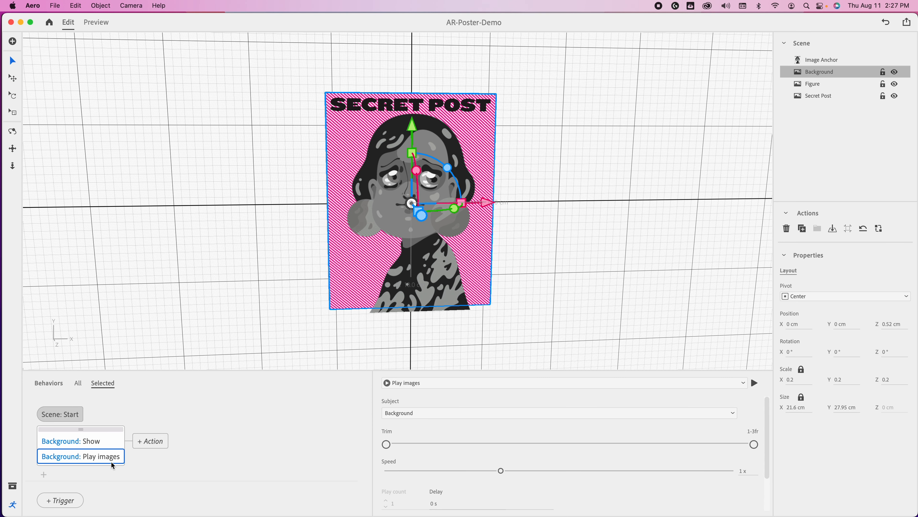
{"action": "key", "text": "super+z"}
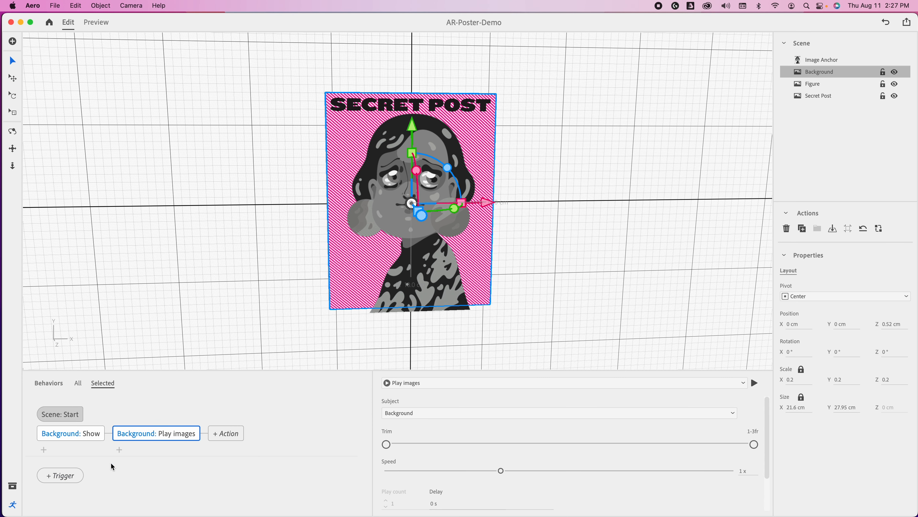
Inspect the settings of Secret Post's Show action.
{"action": "left_click", "coordinate": [819, 87]}
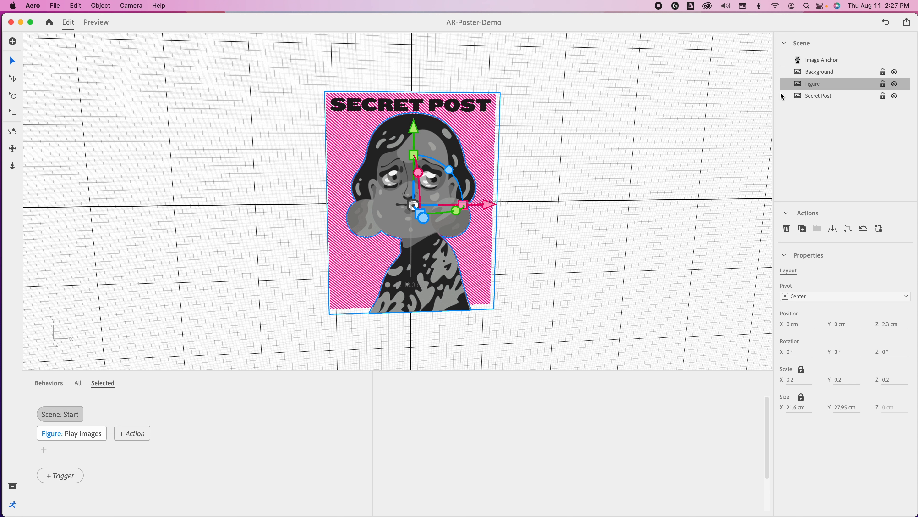
{"action": "left_click", "coordinate": [807, 96]}
{"action": "left_click", "coordinate": [95, 434]}
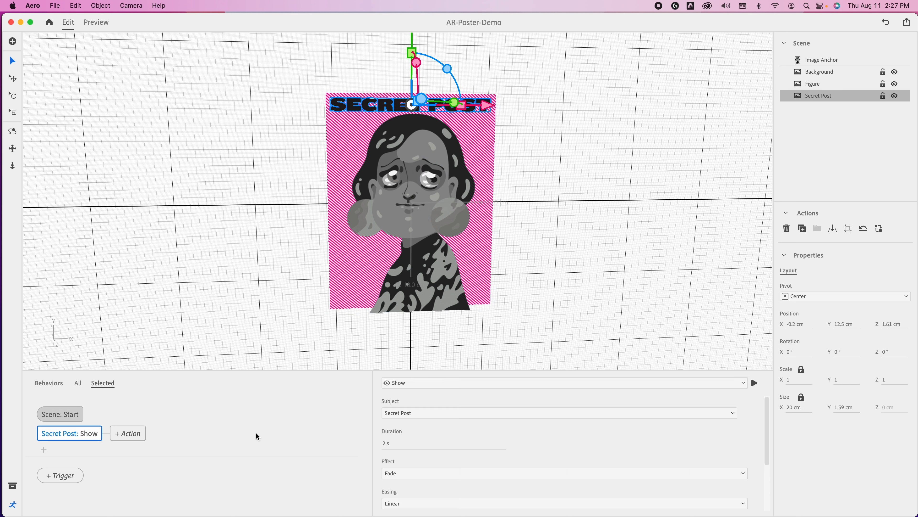
Add a Show action to Figure with the Fade effect and a 2 s duration.
{"action": "left_click", "coordinate": [806, 84]}
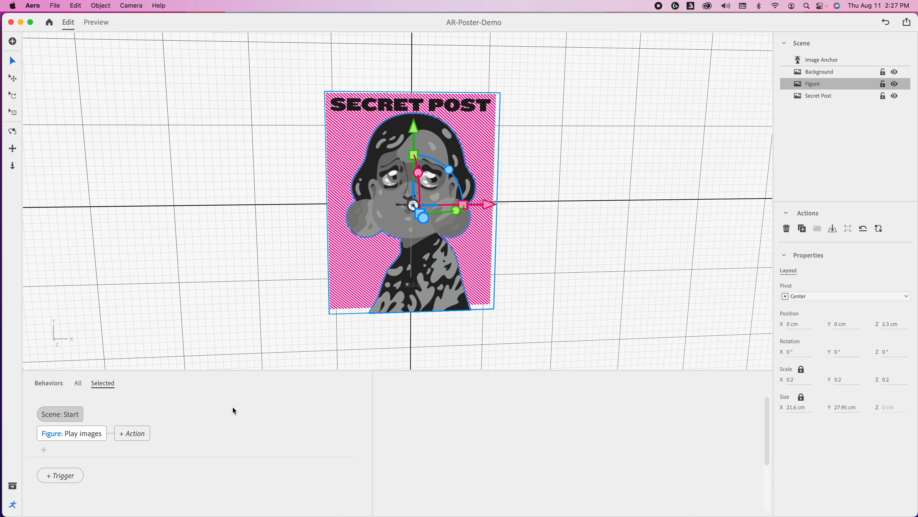
{"action": "left_click", "coordinate": [138, 434]}
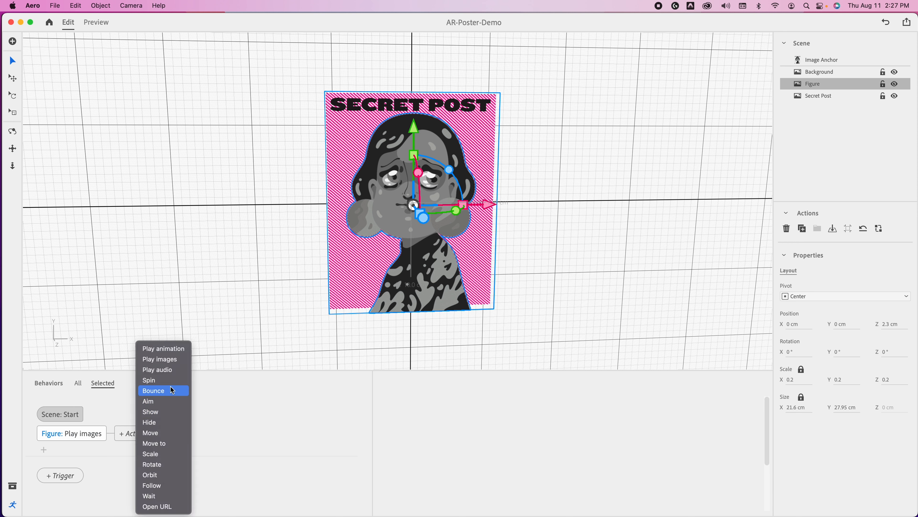
{"action": "left_click", "coordinate": [167, 412]}
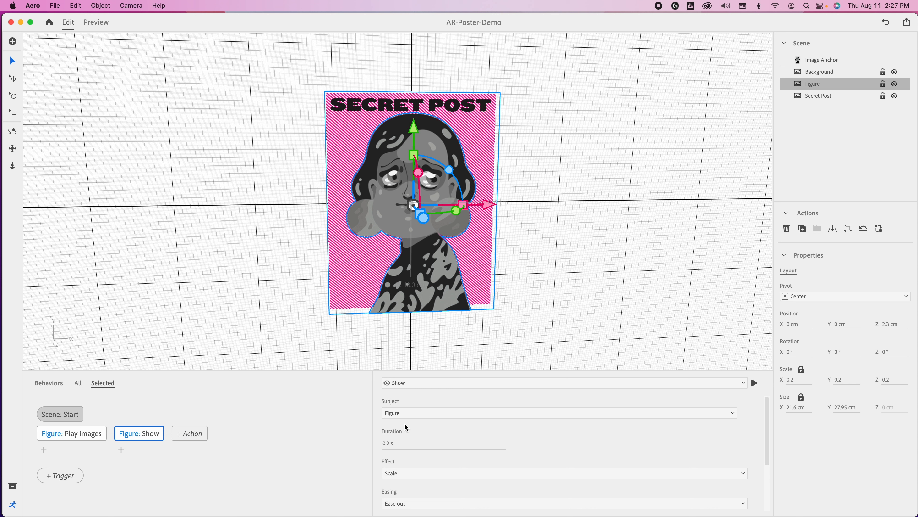
{"action": "left_click", "coordinate": [422, 473]}
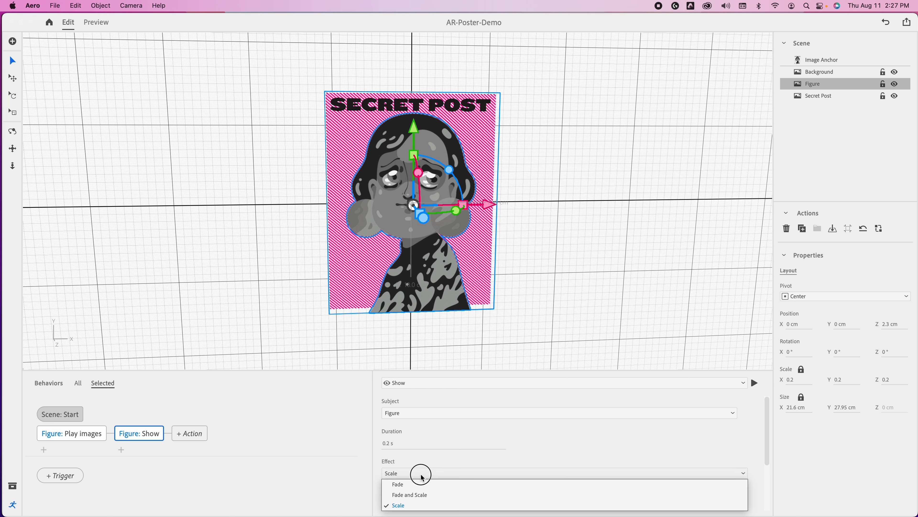
{"action": "left_click", "coordinate": [414, 485]}
{"action": "left_click", "coordinate": [390, 448]}
{"action": "type", "text": "2"}
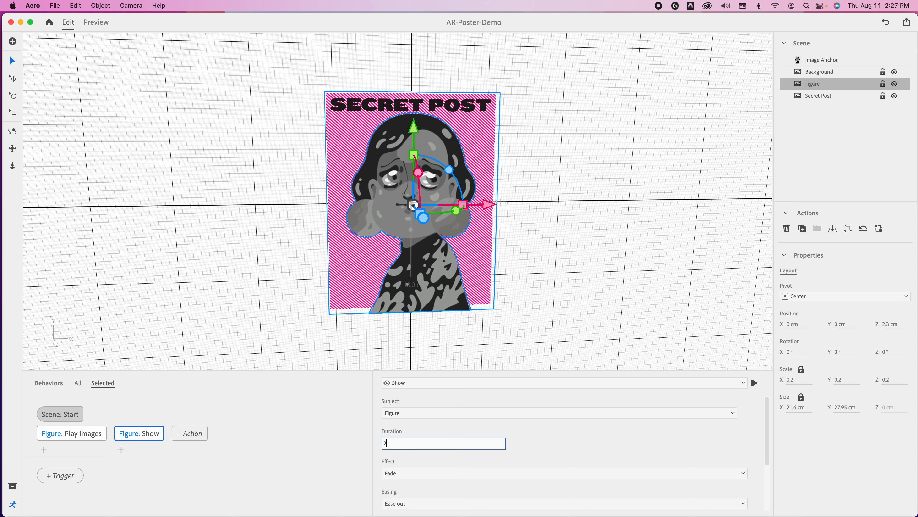
{"action": "left_click", "coordinate": [470, 458]}
{"action": "scroll", "coordinate": [486, 459], "scroll_direction": "down", "scroll_amount": 3}
{"action": "scroll", "coordinate": [491, 459], "scroll_direction": "down", "scroll_amount": 1}
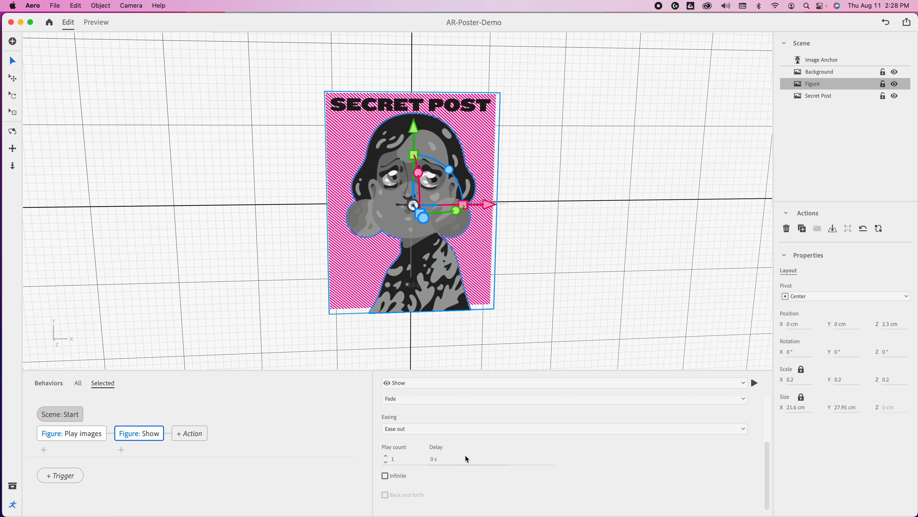
Move Figure's Show action ahead of its Play images action, preview the scene, and return to editing.
{"action": "left_click_drag", "start_coordinate": [161, 437], "coordinate": [92, 444]}
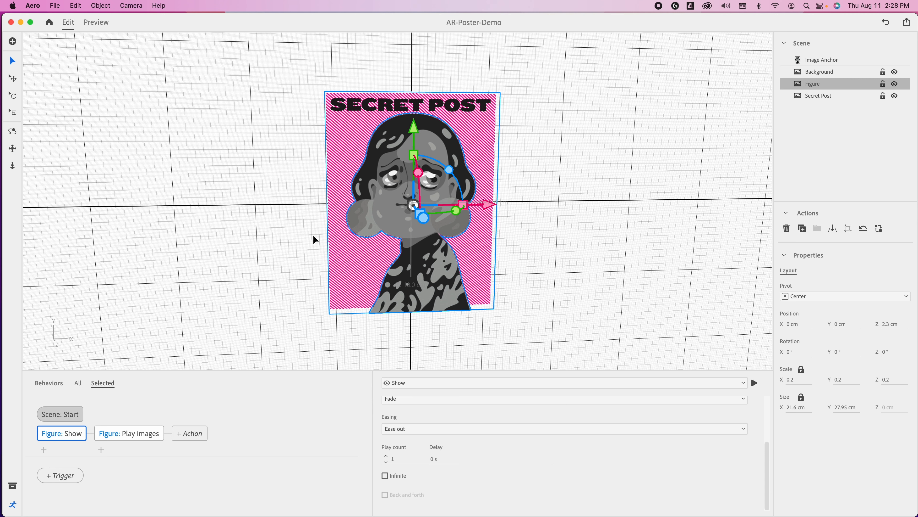
{"action": "left_click", "coordinate": [96, 22]}
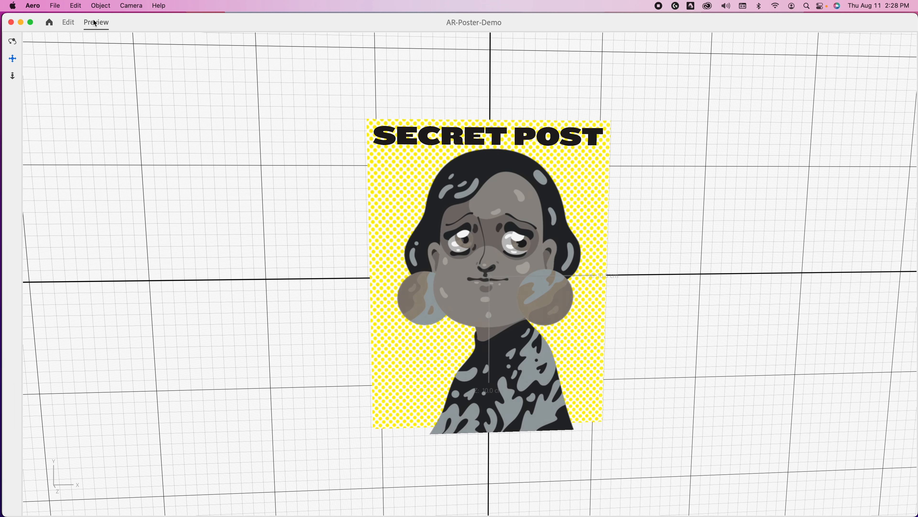
{"action": "left_click", "coordinate": [63, 26]}
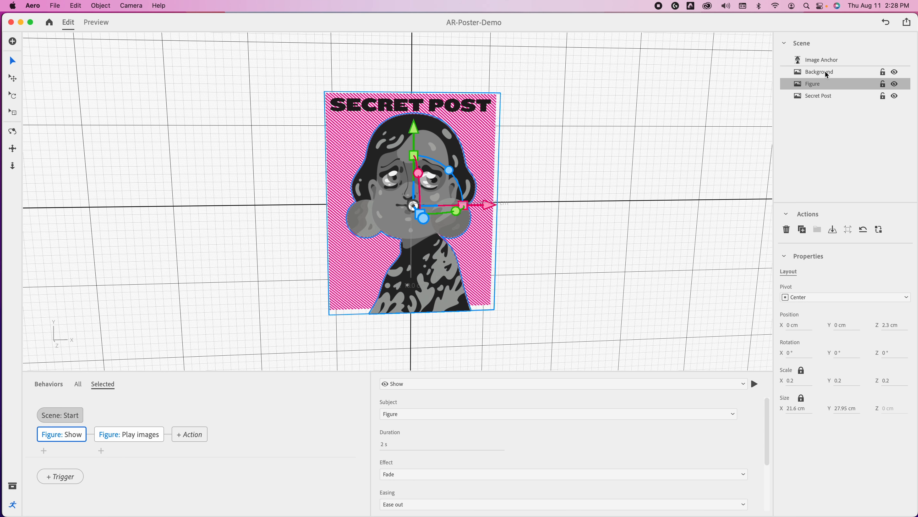
Set Background's Show action duration to 3 s, keeping the Fade effect, and preview the scene before returning to editing.
{"action": "left_click", "coordinate": [827, 75]}
{"action": "left_click", "coordinate": [105, 436]}
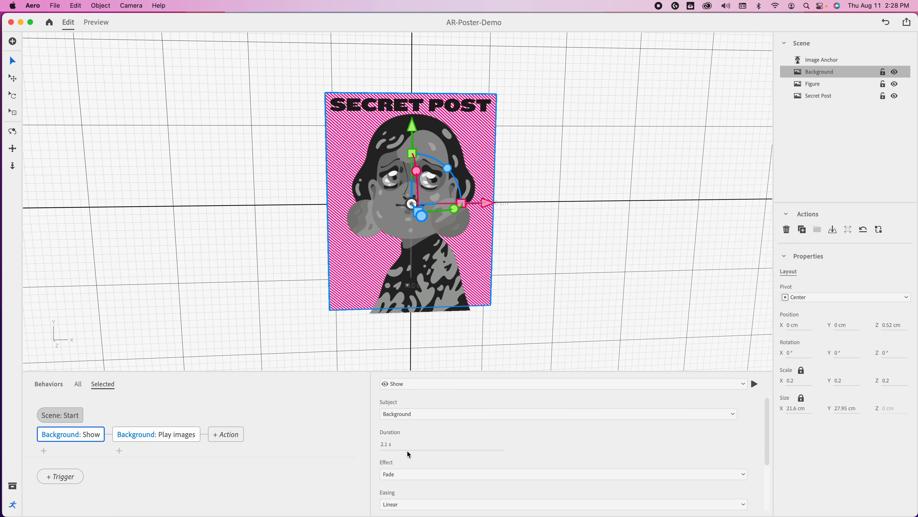
{"action": "left_click", "coordinate": [385, 445]}
{"action": "type", "text": "3"}
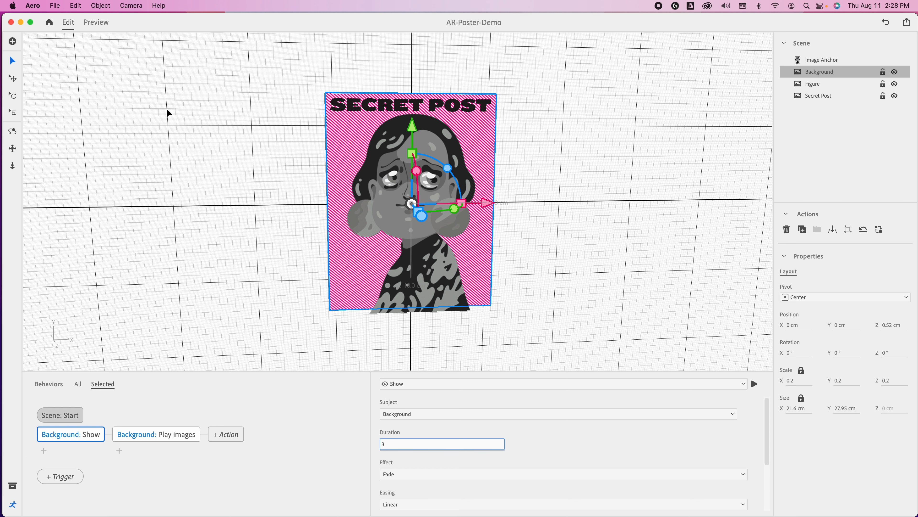
{"action": "left_click", "coordinate": [424, 415]}
{"action": "left_click", "coordinate": [468, 475]}
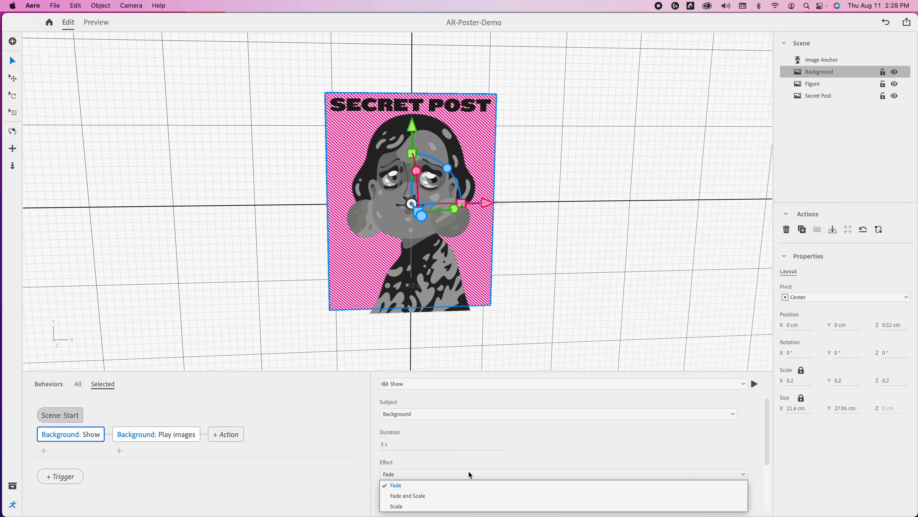
{"action": "left_click", "coordinate": [469, 474]}
{"action": "left_click", "coordinate": [103, 22]}
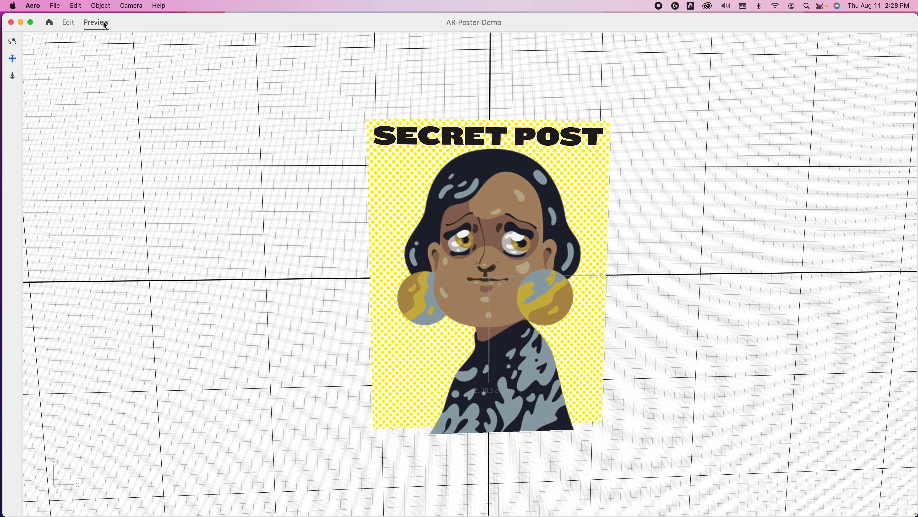
{"action": "left_click", "coordinate": [68, 22]}
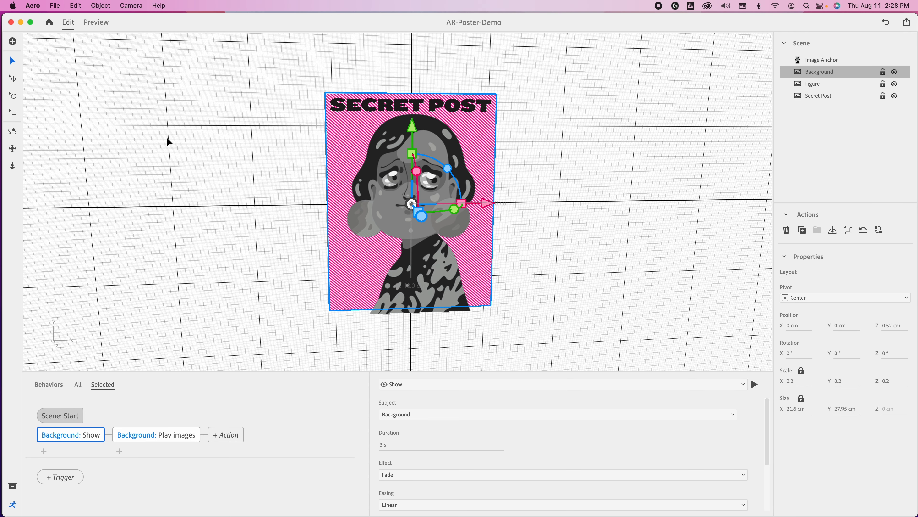
Add a Bounce action after Secret Post's Show action and play it once.
{"action": "left_click", "coordinate": [818, 97]}
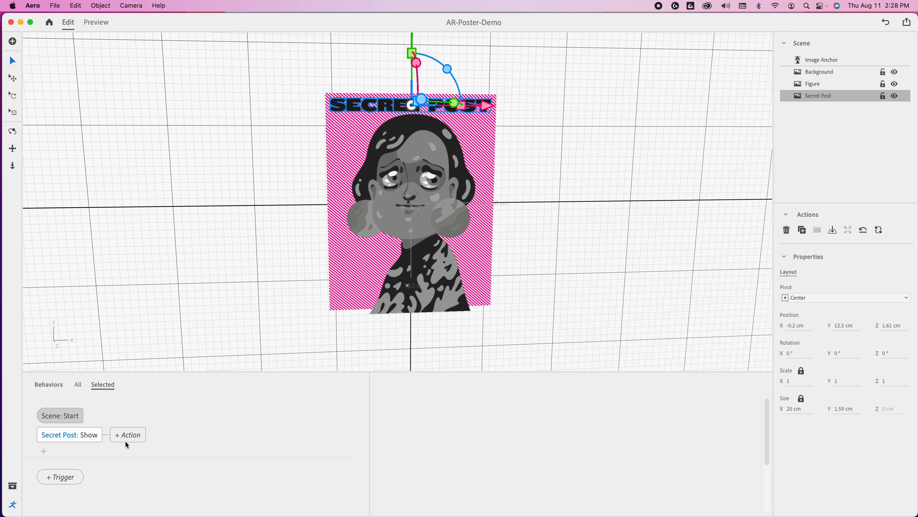
{"action": "left_click", "coordinate": [130, 435]}
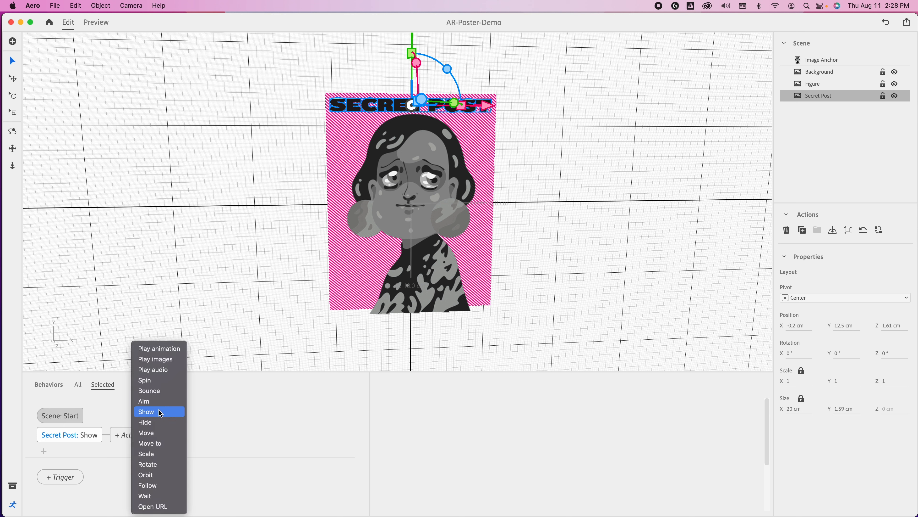
{"action": "left_click", "coordinate": [162, 391]}
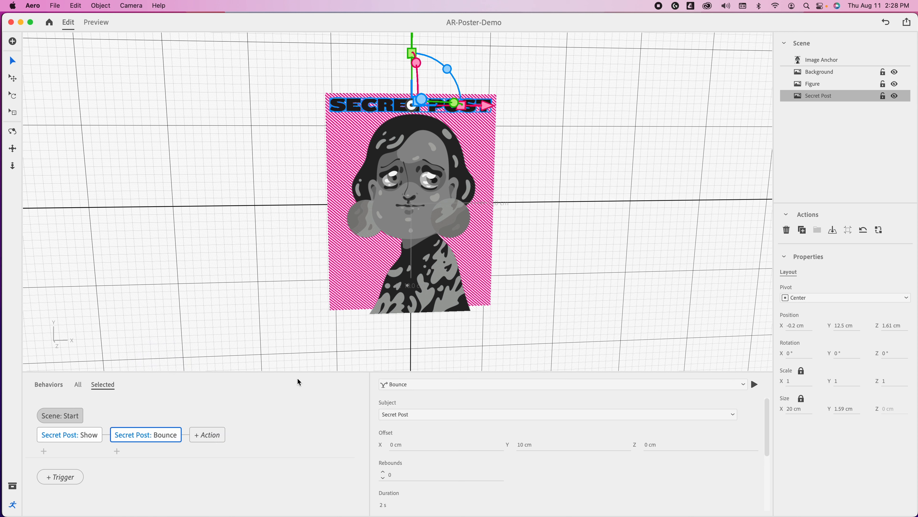
{"action": "left_click", "coordinate": [754, 386]}
Set the Bounce offset to 0 cm on Y and 1 cm on Z, and play the action once.
{"action": "left_click", "coordinate": [522, 451]}
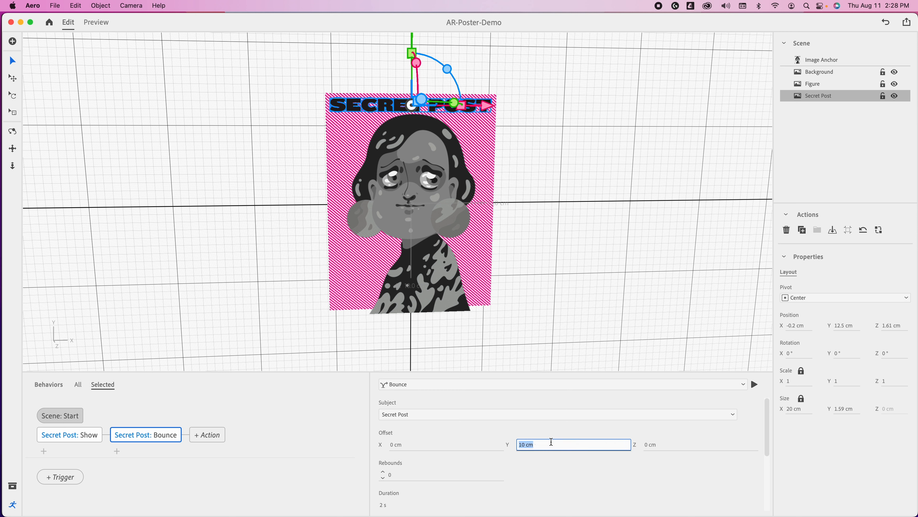
{"action": "type", "text": "0"}
{"action": "left_click_drag", "start_coordinate": [650, 446], "coordinate": [685, 441]}
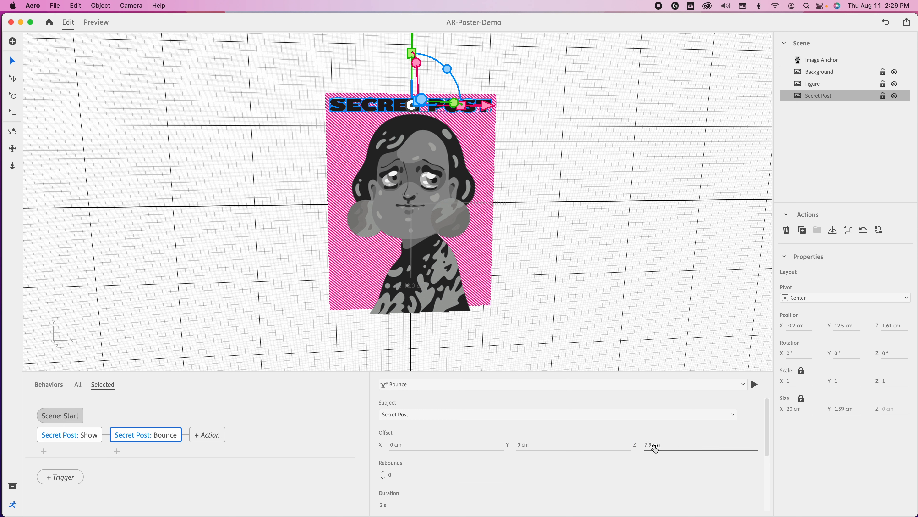
{"action": "left_click", "coordinate": [655, 449]}
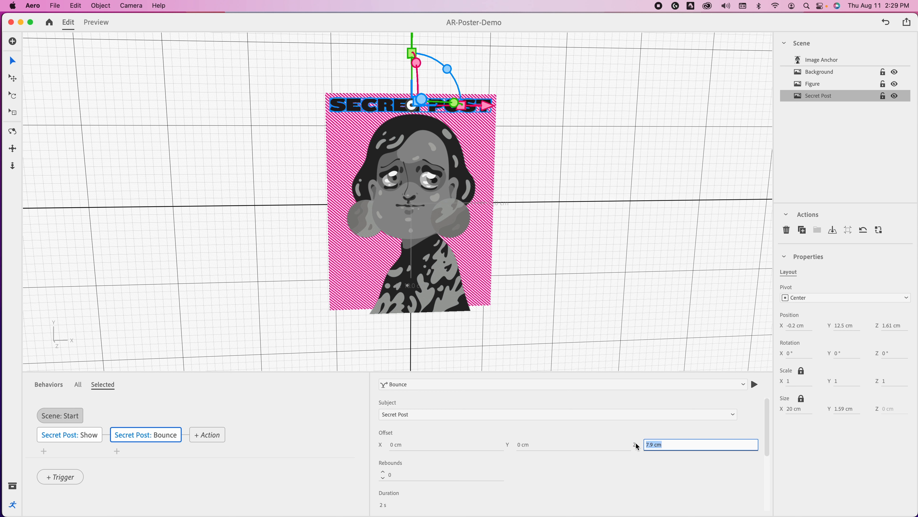
{"action": "type", "text": "1"}
{"action": "left_click", "coordinate": [754, 384]}
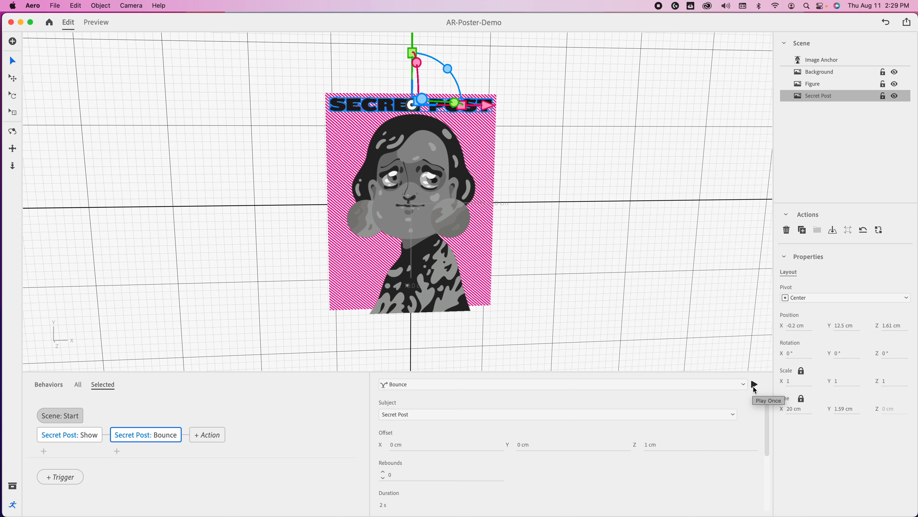
Set Secret Post's Bounce to a 1 s duration with Ease in-out easing, preview the scene, and return to editing.
{"action": "scroll", "coordinate": [524, 445], "scroll_direction": "down", "scroll_amount": 5}
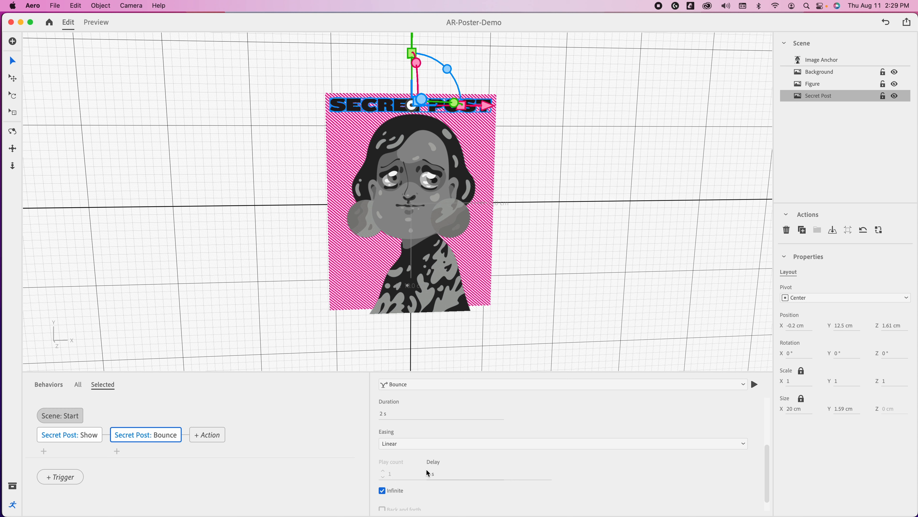
{"action": "scroll", "coordinate": [613, 439], "scroll_direction": "up", "scroll_amount": 3}
{"action": "scroll", "coordinate": [620, 439], "scroll_direction": "up", "scroll_amount": 1}
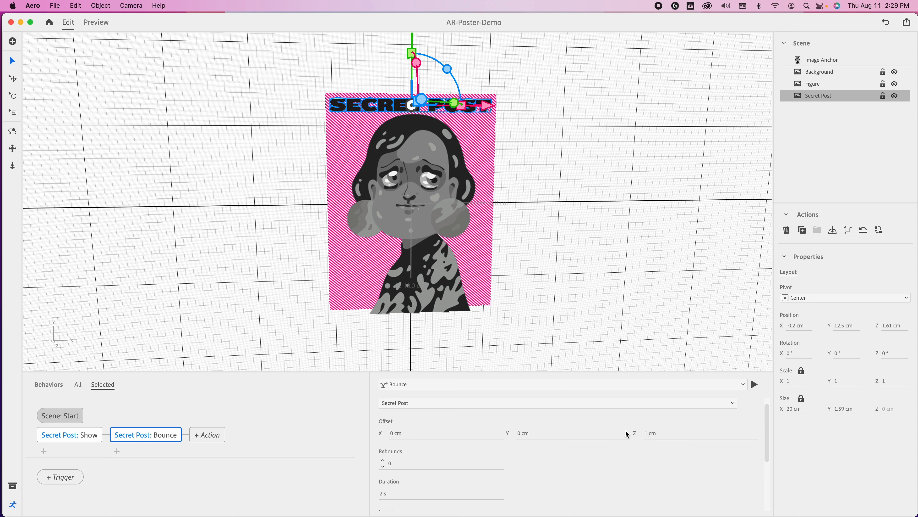
{"action": "left_click", "coordinate": [395, 496]}
{"action": "type", "text": "1"}
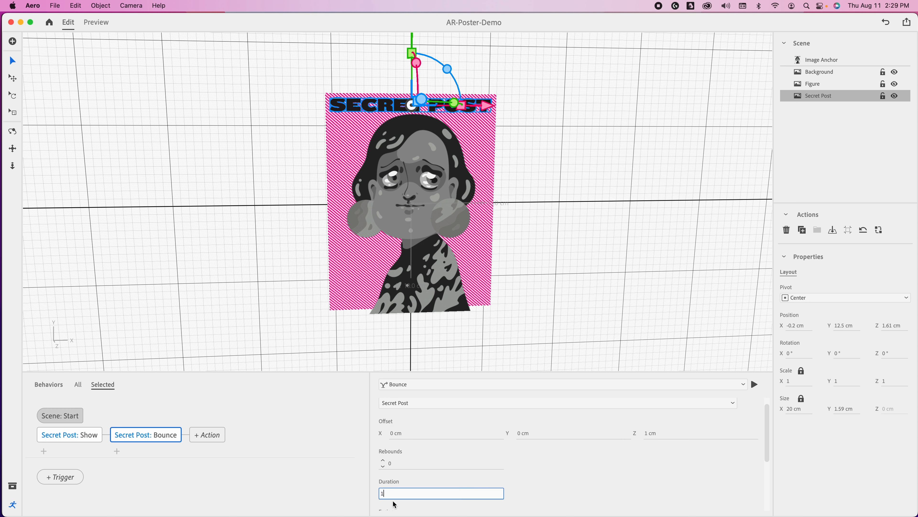
{"action": "key", "text": "Return"}
{"action": "scroll", "coordinate": [548, 480], "scroll_direction": "down", "scroll_amount": 3}
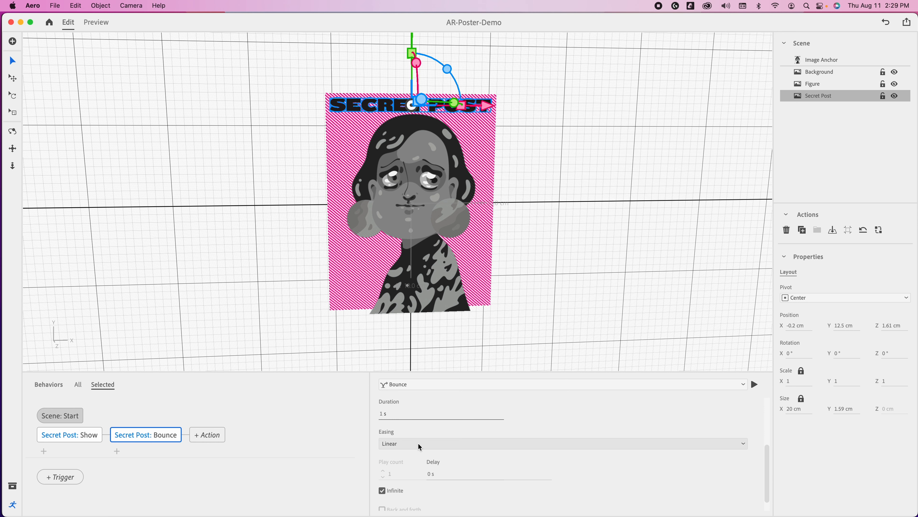
{"action": "left_click", "coordinate": [418, 442]}
{"action": "left_click", "coordinate": [417, 455]}
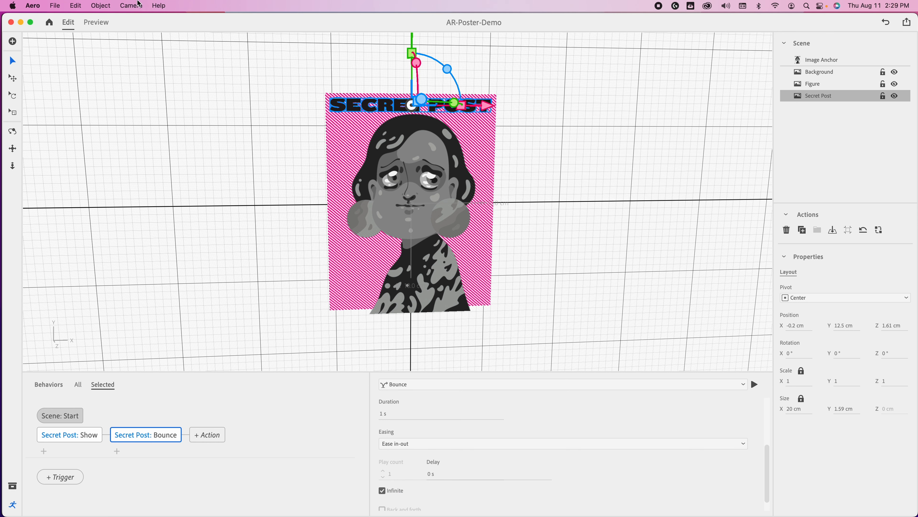
{"action": "left_click", "coordinate": [98, 22]}
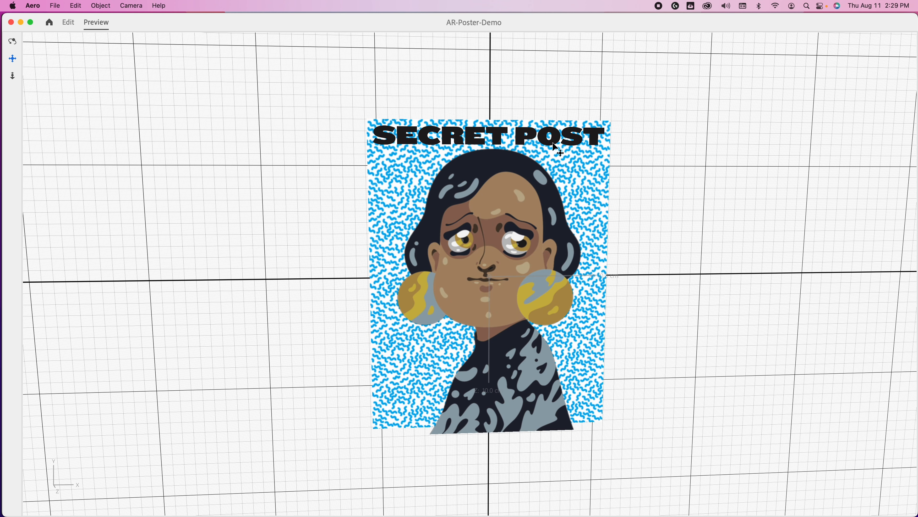
{"action": "left_click", "coordinate": [70, 25]}
Import the Poster-4-code.svg file from the AR-Poster-Demo folder into the scene.
{"action": "left_click", "coordinate": [608, 335]}
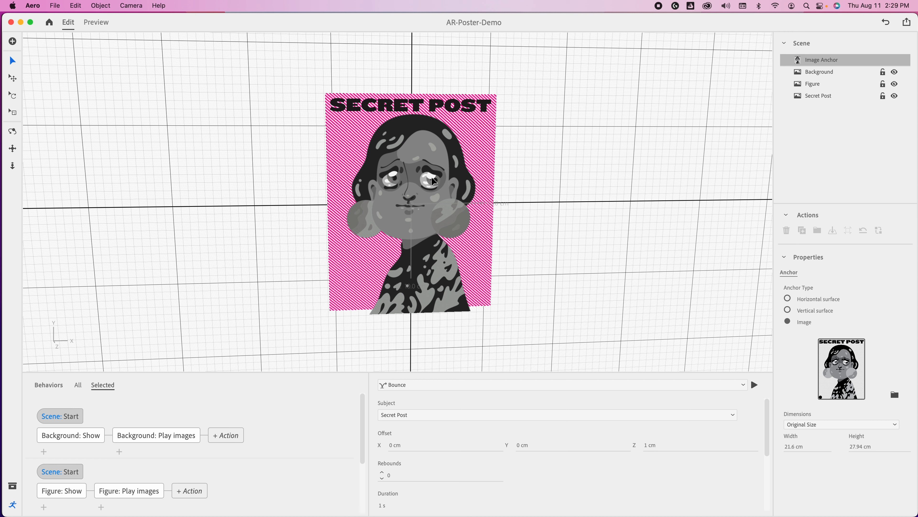
{"action": "left_click", "coordinate": [12, 42]}
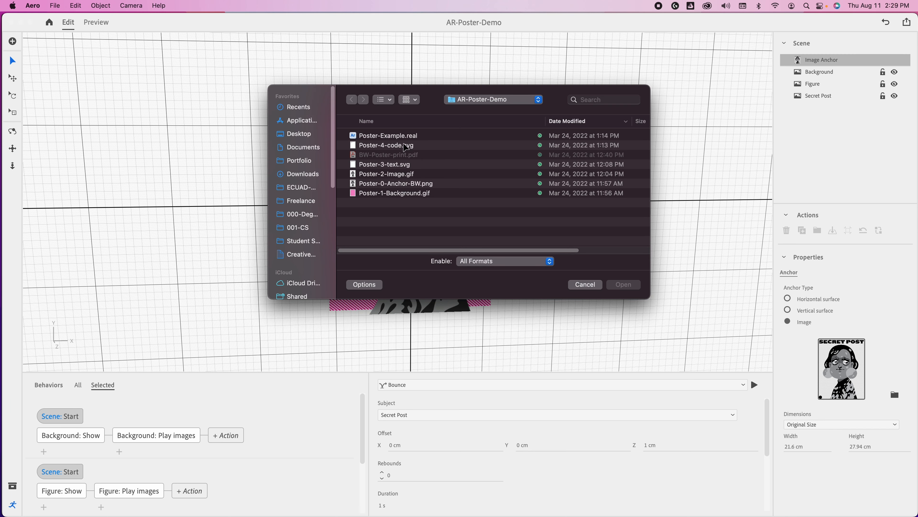
{"action": "left_click", "coordinate": [405, 145]}
{"action": "key", "text": "Return"}
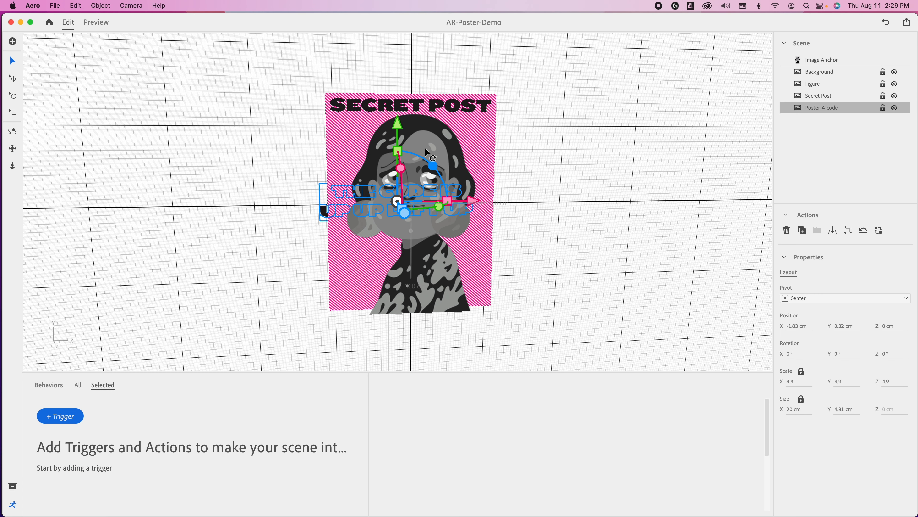
Set Poster-4-code's position to 0 cm on the X, Y and Z axes.
{"action": "left_click", "coordinate": [799, 325]}
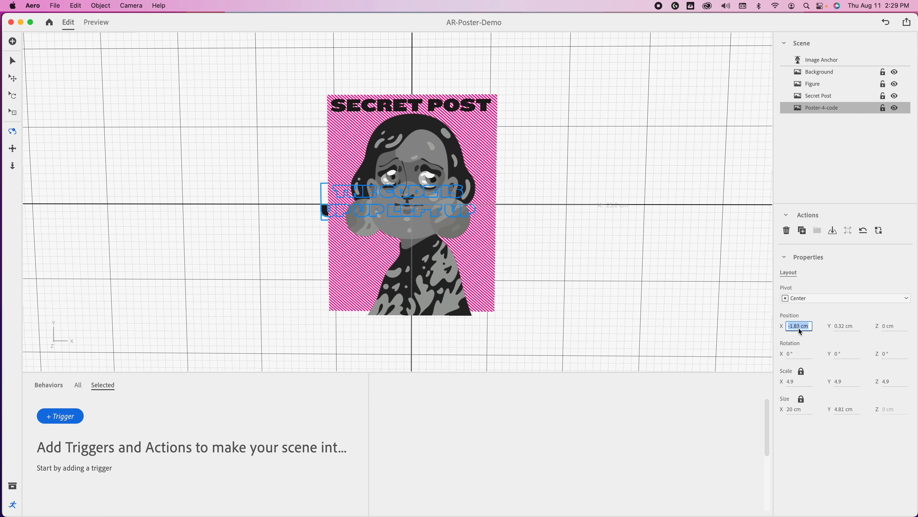
{"action": "type", "text": "0"}
{"action": "key", "text": "Tab"}
{"action": "type", "text": "0"}
{"action": "key", "text": "Tab"}
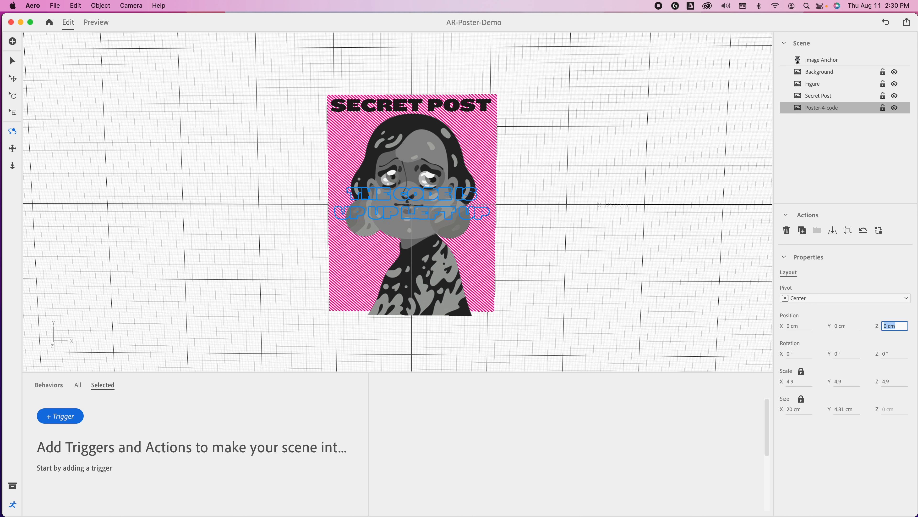
{"action": "type", "text": "0"}
{"action": "left_click_drag", "start_coordinate": [499, 259], "coordinate": [72, 54]}
{"action": "left_click", "coordinate": [12, 61]}
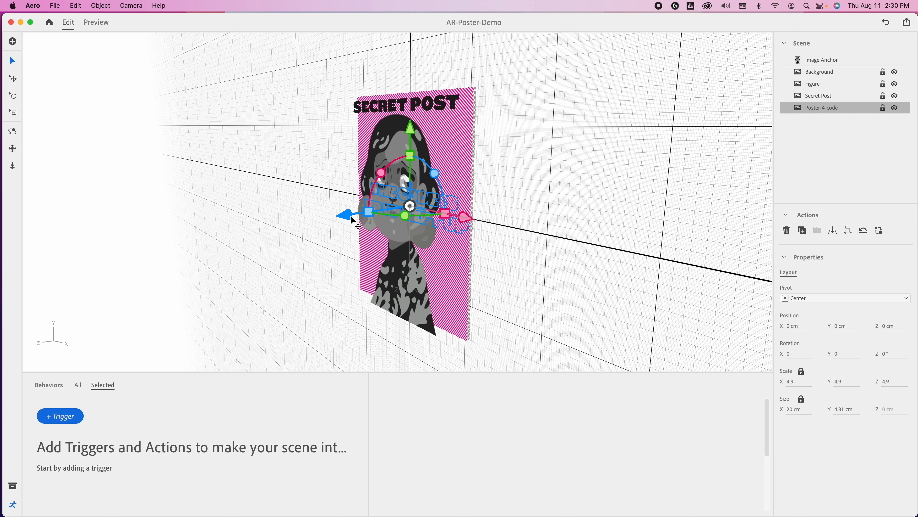
Move Poster-4-code to about -9.4 cm on Y and 4.3 cm on Z, and hide it in the scene.
{"action": "left_click_drag", "start_coordinate": [344, 214], "coordinate": [313, 221]}
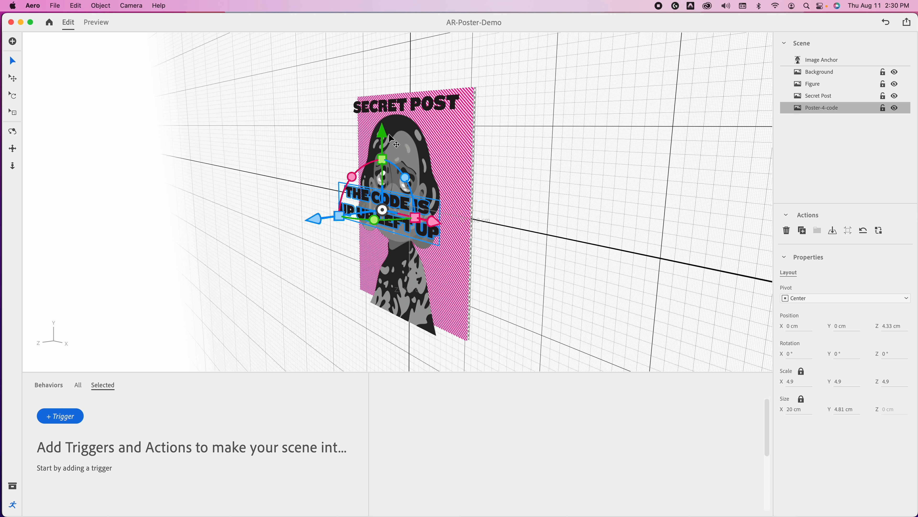
{"action": "left_click_drag", "start_coordinate": [389, 134], "coordinate": [387, 211]}
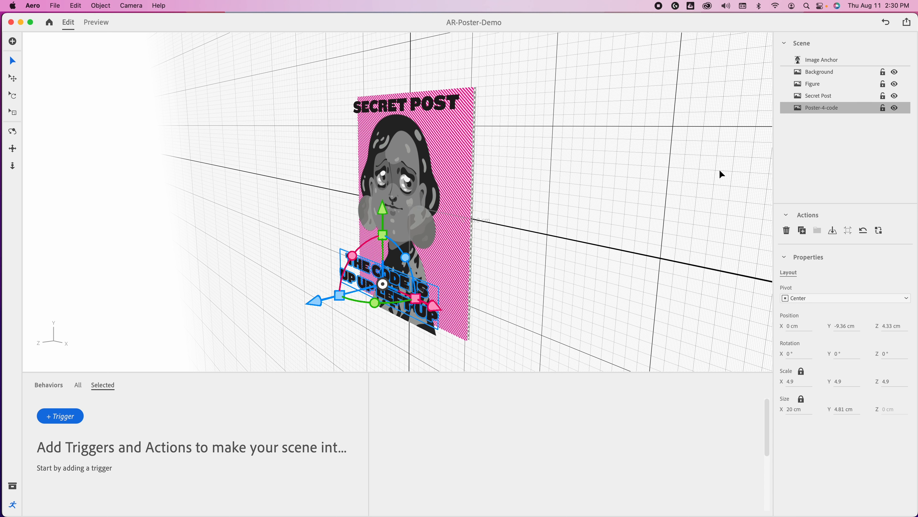
{"action": "left_click", "coordinate": [13, 131]}
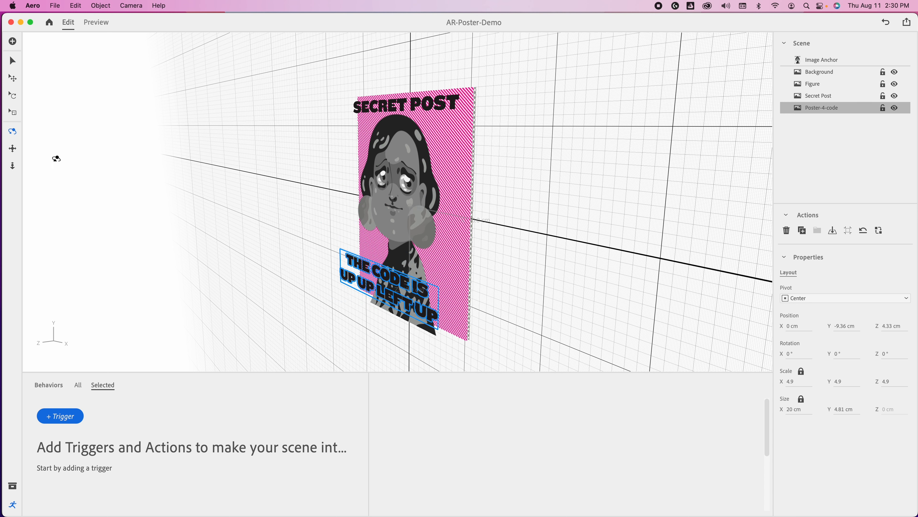
{"action": "left_click_drag", "start_coordinate": [56, 158], "coordinate": [306, 254]}
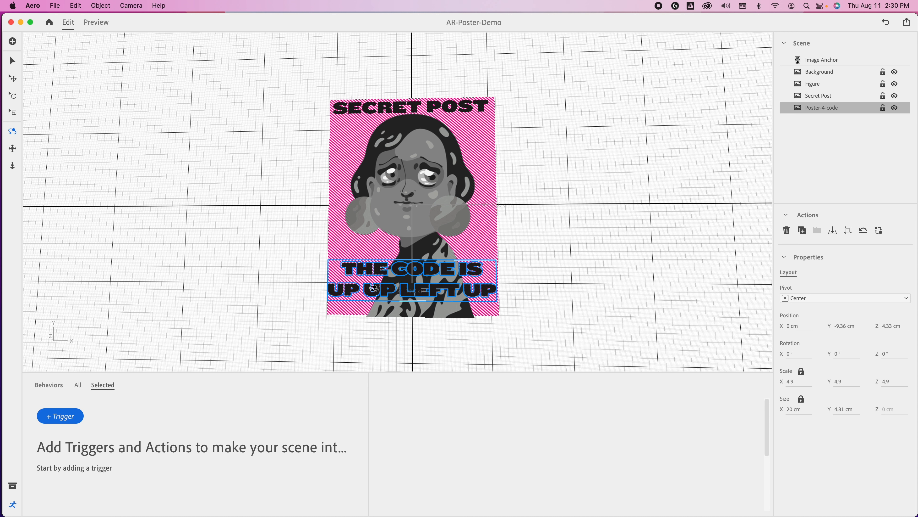
{"action": "left_click", "coordinate": [895, 109]}
Add a Tap trigger to Figure with a Show action whose subject is Poster-4-code.
{"action": "left_click", "coordinate": [824, 85]}
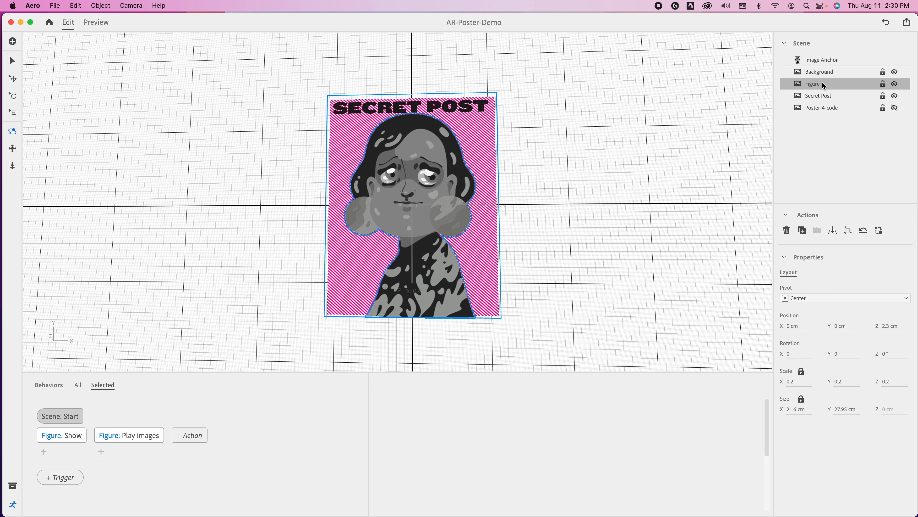
{"action": "left_click", "coordinate": [63, 482]}
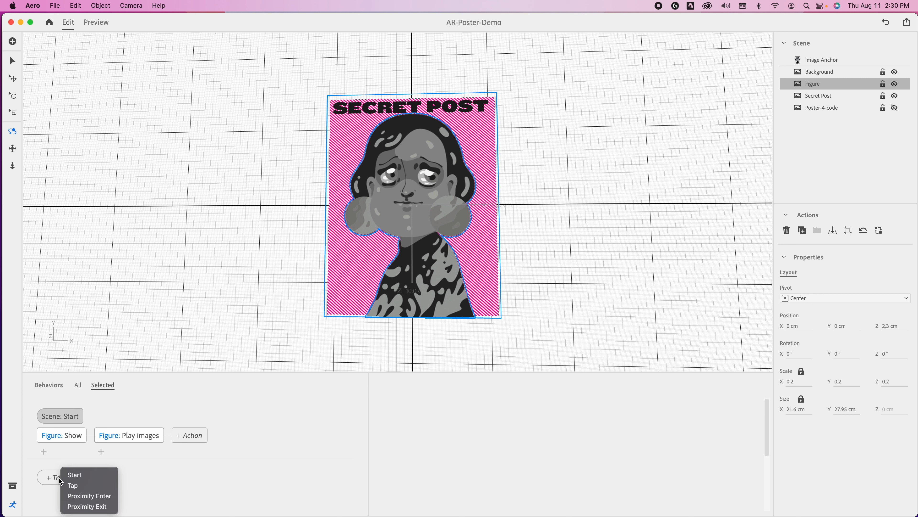
{"action": "left_click", "coordinate": [82, 485]}
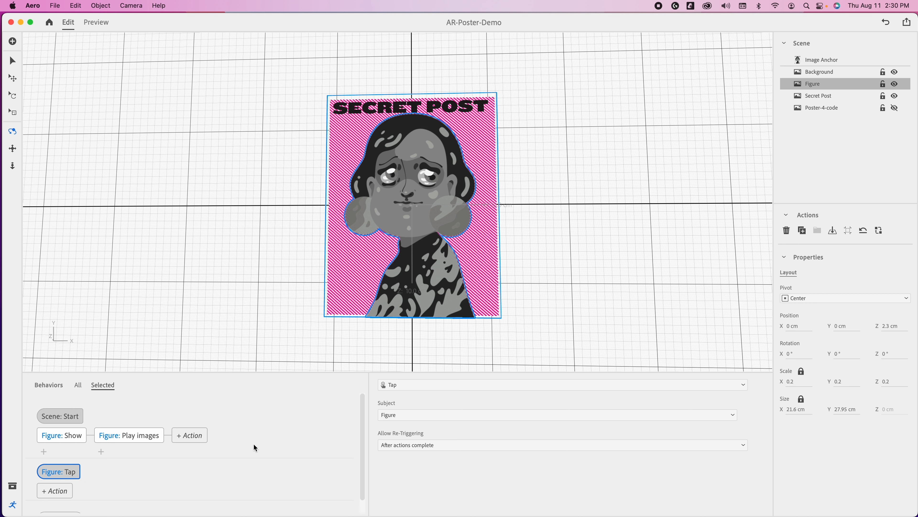
{"action": "left_click", "coordinate": [50, 491]}
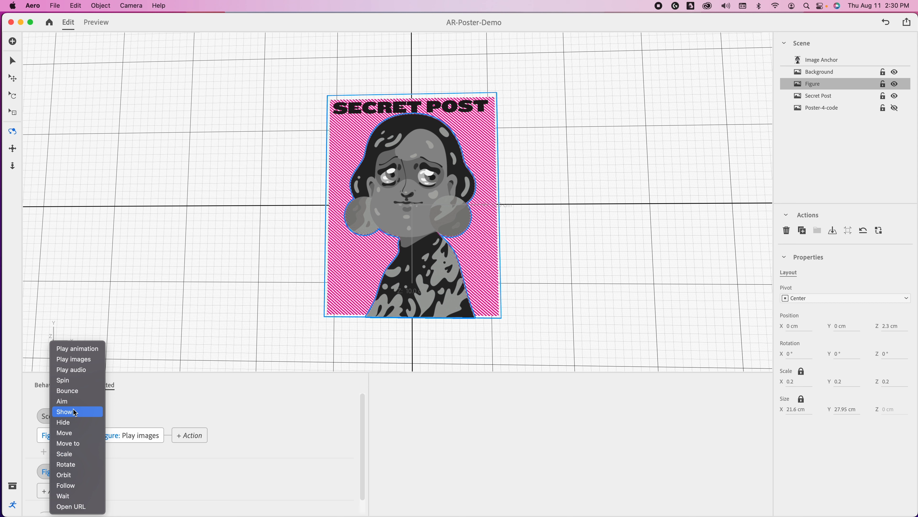
{"action": "left_click", "coordinate": [75, 412]}
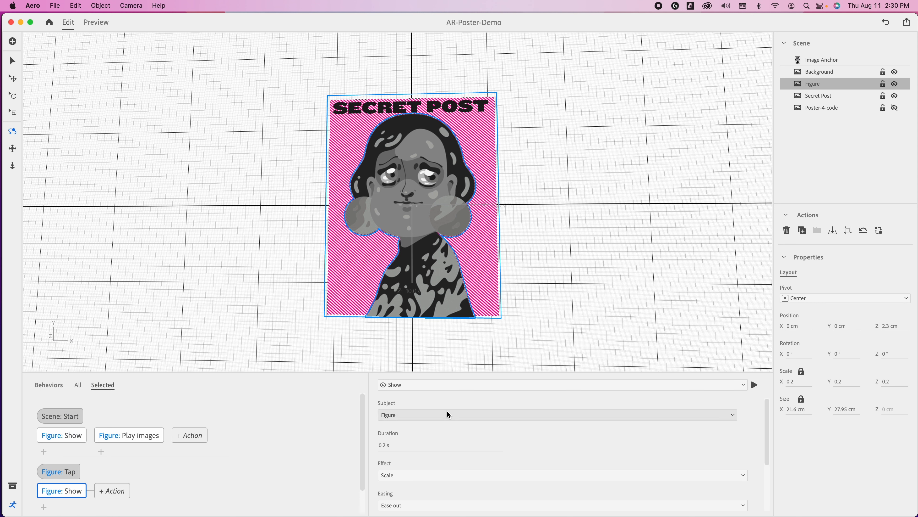
{"action": "left_click", "coordinate": [448, 414]}
{"action": "left_click", "coordinate": [449, 466]}
Rename the Poster-4-code layer as Code.
{"action": "double_click", "coordinate": [826, 108]}
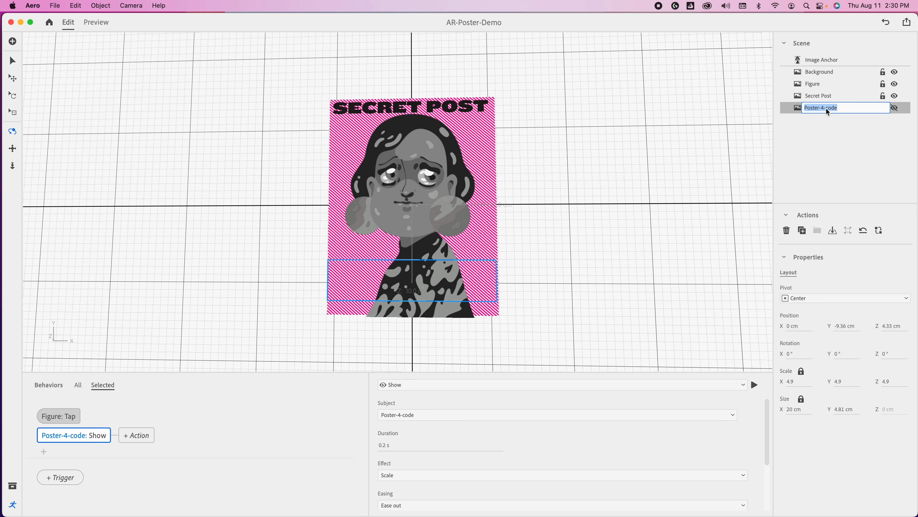
{"action": "type", "text": "Code"}
{"action": "key", "text": "Return"}
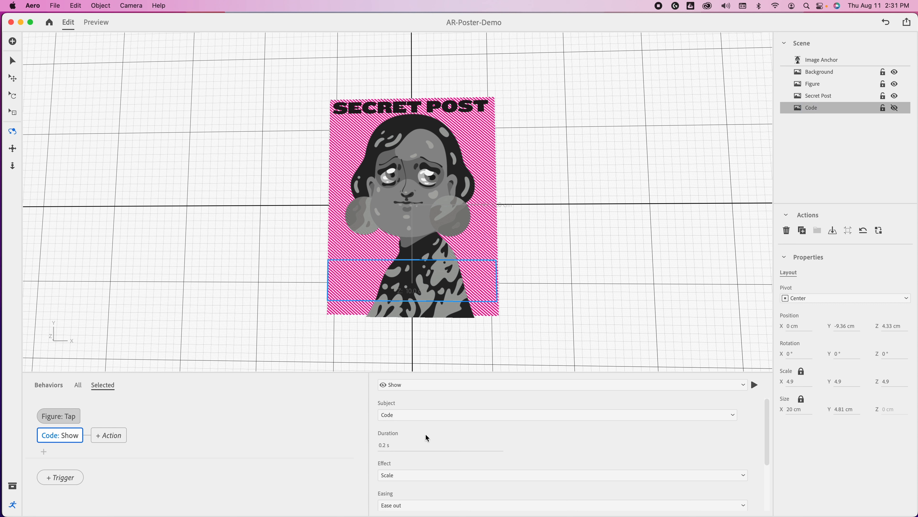
Set Code's Show action to a 1 s duration with the Scale effect, and play it to check the animation.
{"action": "left_click", "coordinate": [755, 385]}
{"action": "scroll", "coordinate": [593, 429], "scroll_direction": "down", "scroll_amount": 1}
{"action": "scroll", "coordinate": [593, 430], "scroll_direction": "down", "scroll_amount": 5}
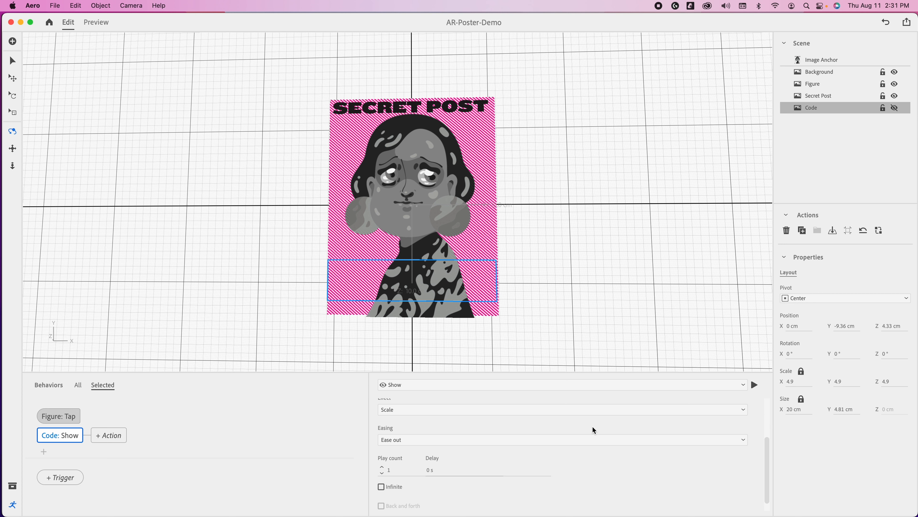
{"action": "scroll", "coordinate": [434, 457], "scroll_direction": "up", "scroll_amount": 5}
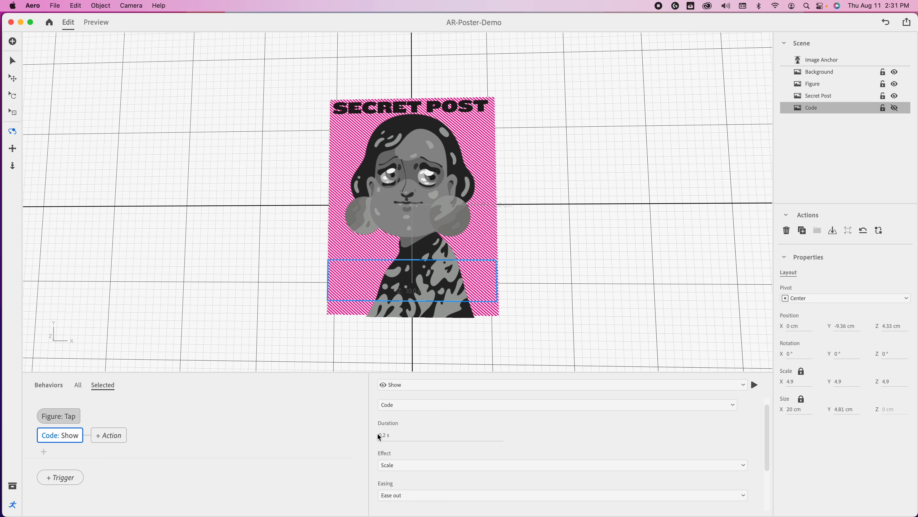
{"action": "left_click", "coordinate": [384, 435]}
{"action": "type", "text": "1"}
{"action": "key", "text": "Return"}
{"action": "left_click", "coordinate": [439, 465]}
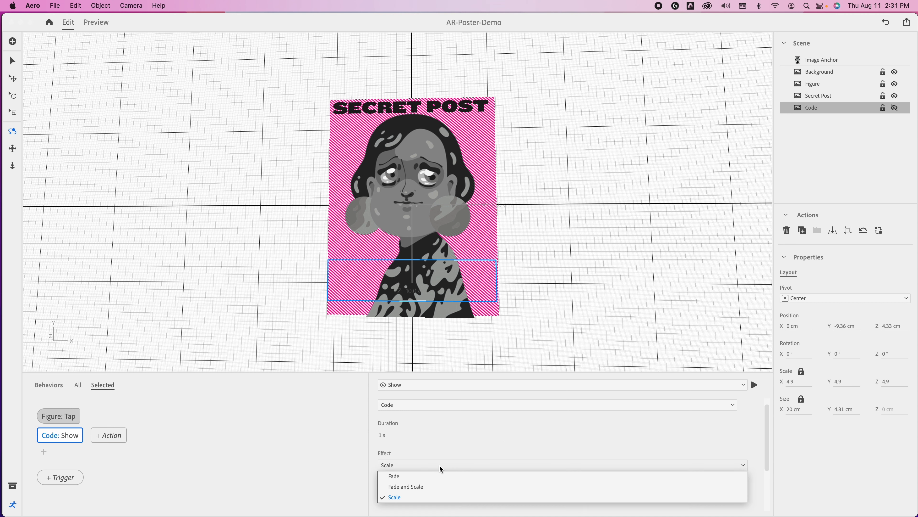
{"action": "left_click", "coordinate": [439, 498]}
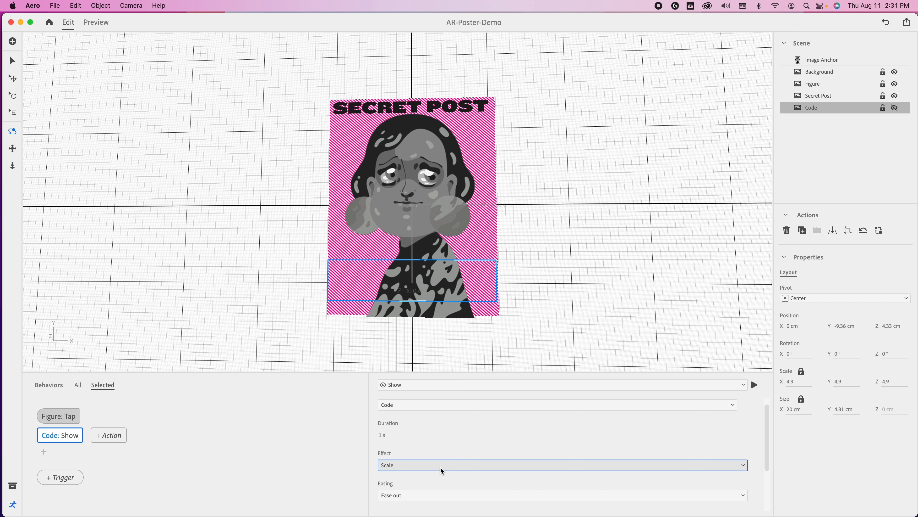
{"action": "scroll", "coordinate": [440, 467], "scroll_direction": "down", "scroll_amount": 1}
{"action": "scroll", "coordinate": [455, 472], "scroll_direction": "down", "scroll_amount": 4}
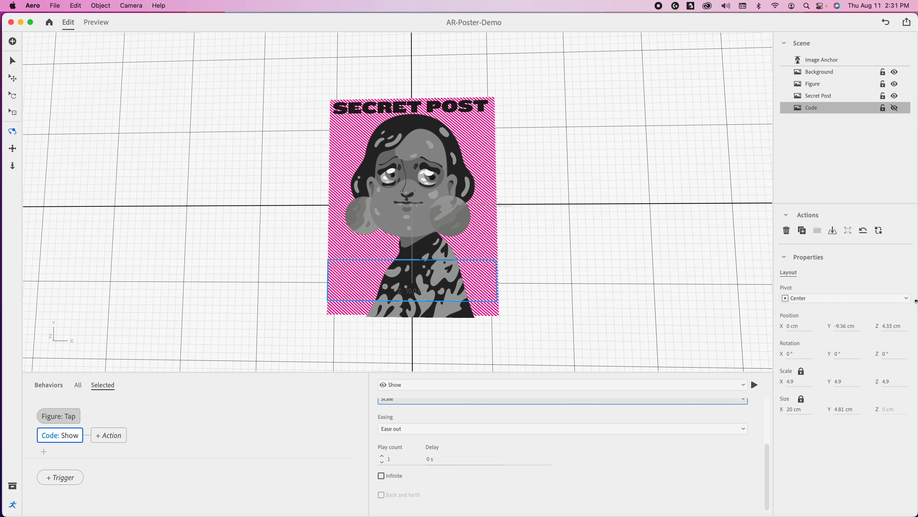
{"action": "left_click", "coordinate": [756, 385]}
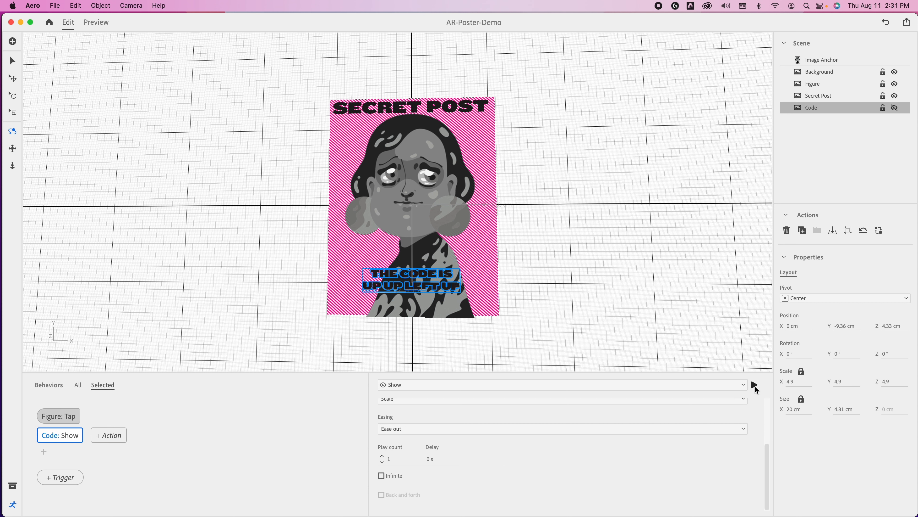
Add a Bounce action for Code following its Show action under Figure's Tap trigger.
{"action": "left_click", "coordinate": [109, 437]}
{"action": "left_click", "coordinate": [89, 446]}
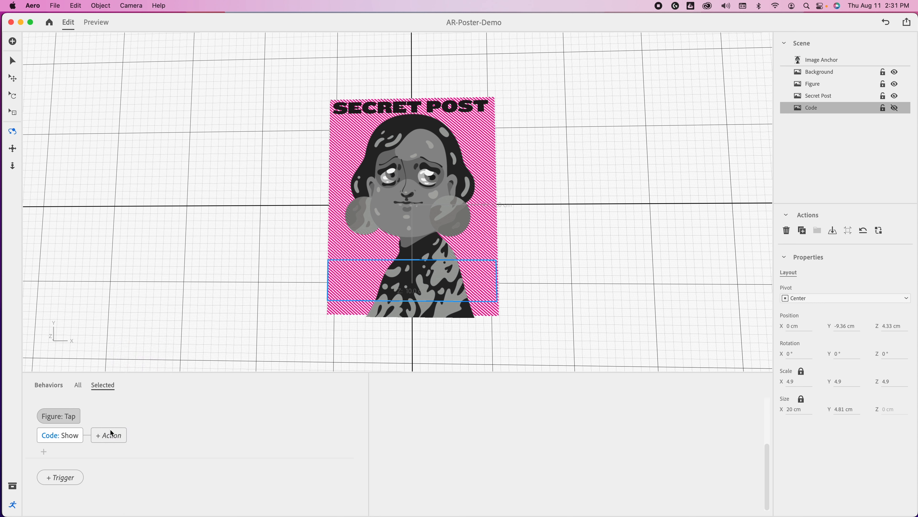
{"action": "left_click", "coordinate": [111, 433]}
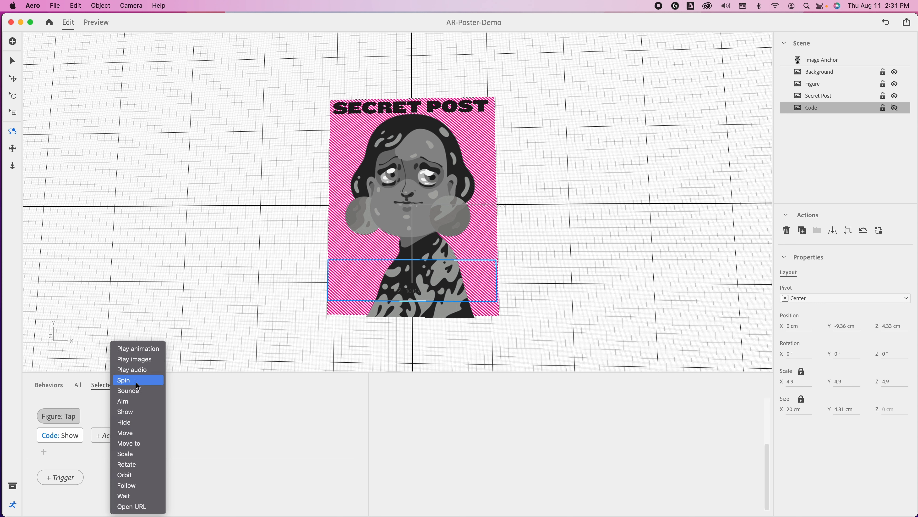
{"action": "left_click", "coordinate": [135, 392]}
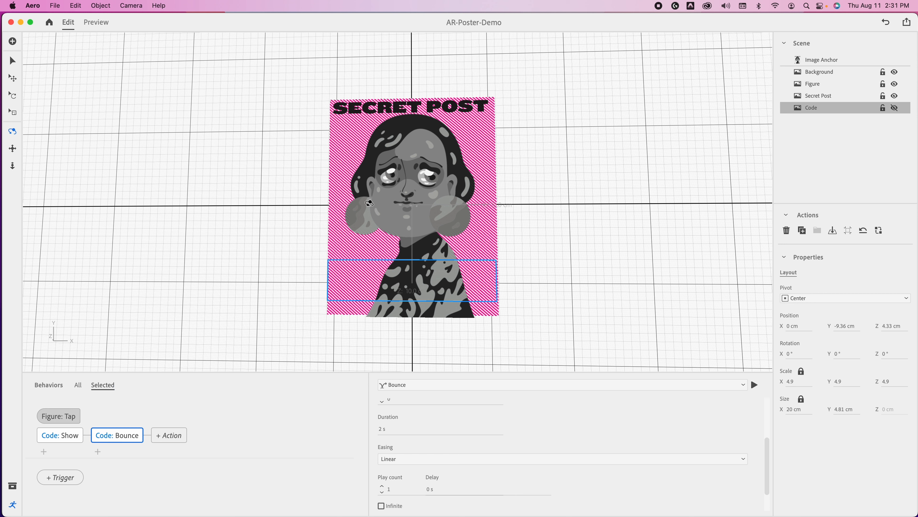